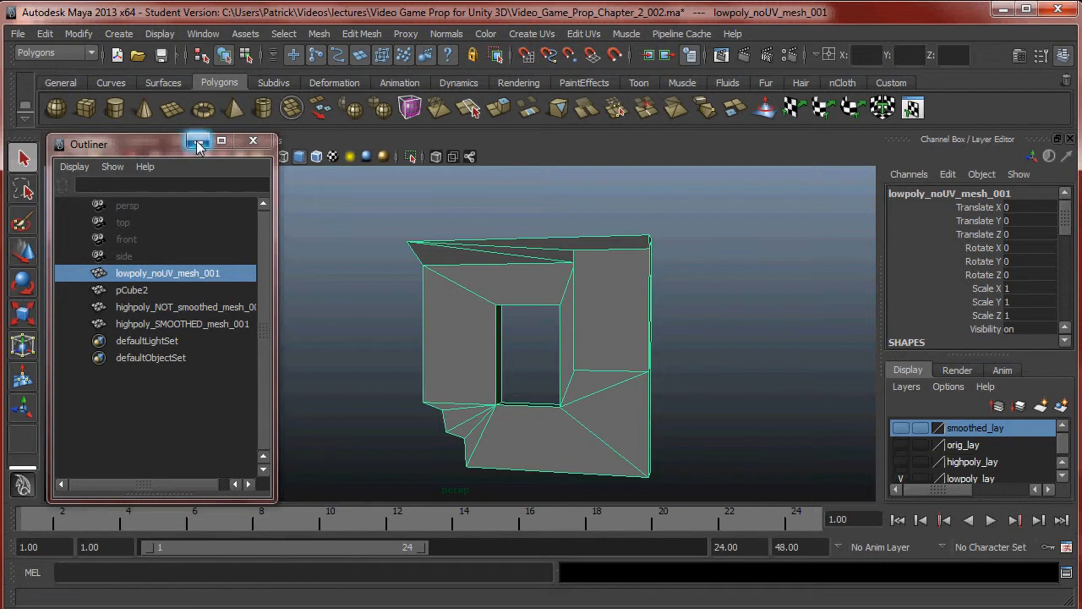
Close the Outliner and open the UV Texture Editor for the low-poly mesh, with the whole UV square in view
middle_click_drag(553, 362, 340, 347, "alt")
left_click_drag(340, 346, 495, 321, "alt")
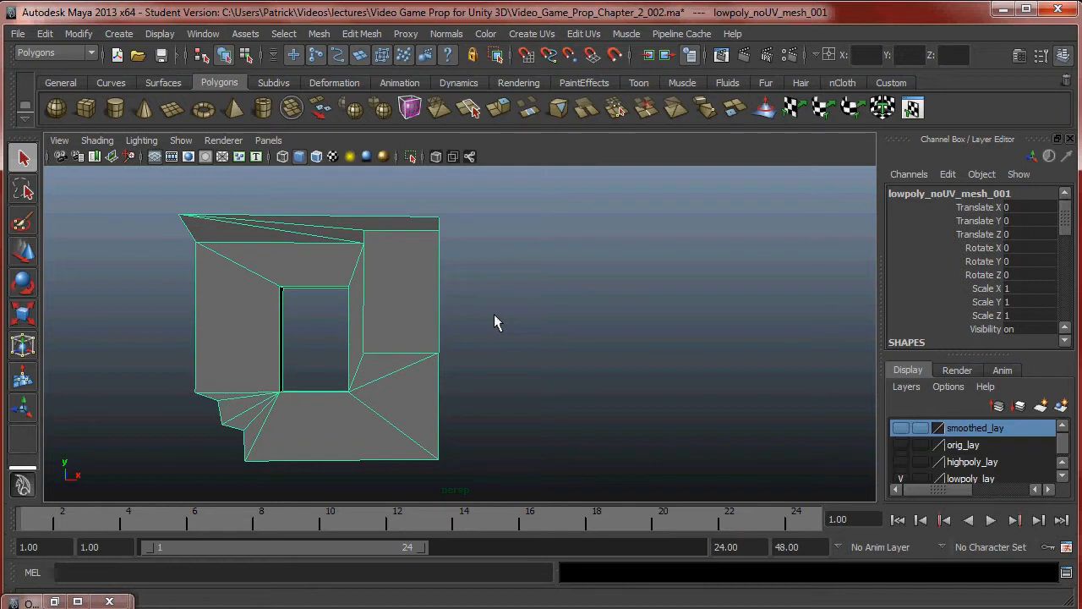
left_click(109, 601)
left_click(361, 36)
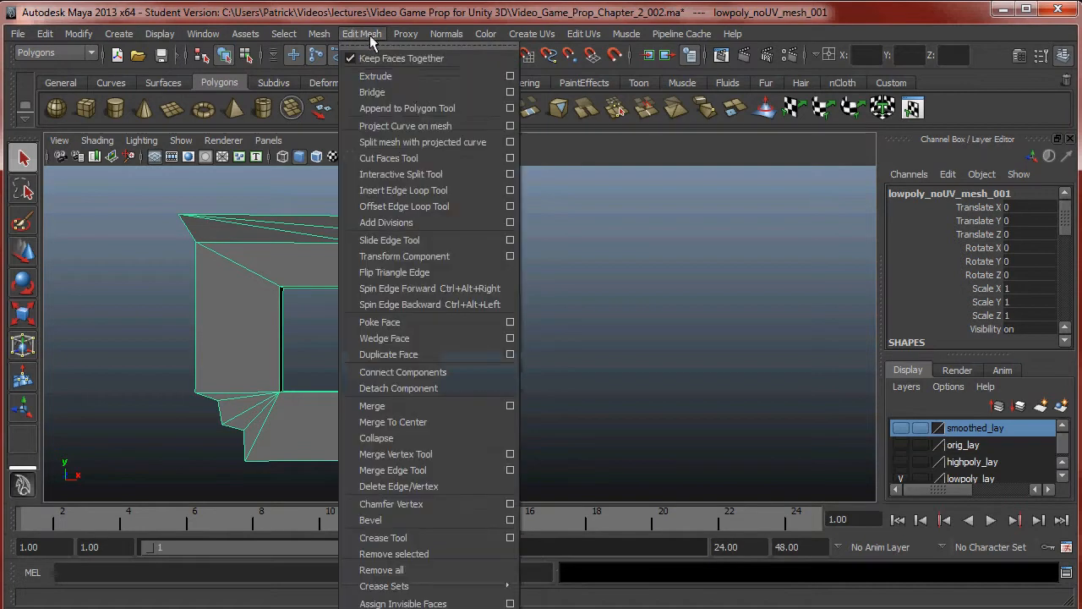
left_click(373, 91)
left_click(203, 34)
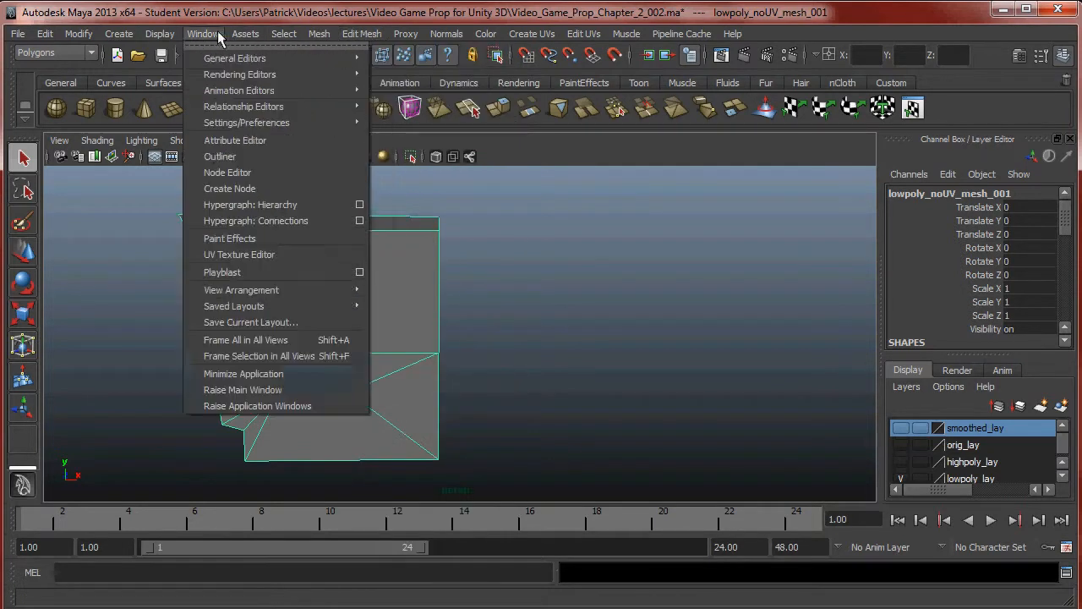
left_click(279, 254)
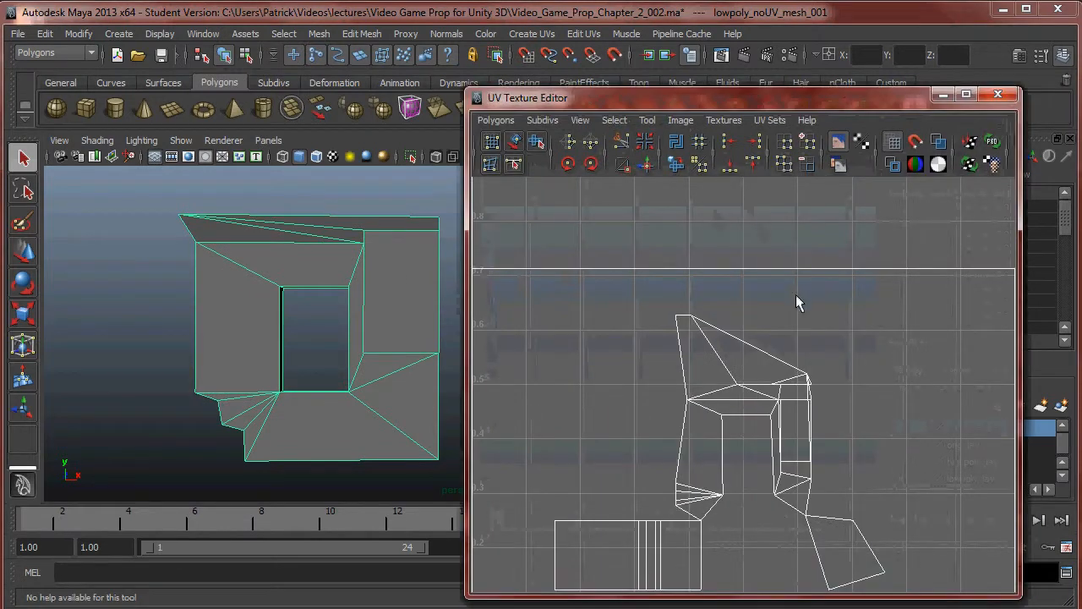
scroll(752, 343, "down", 4)
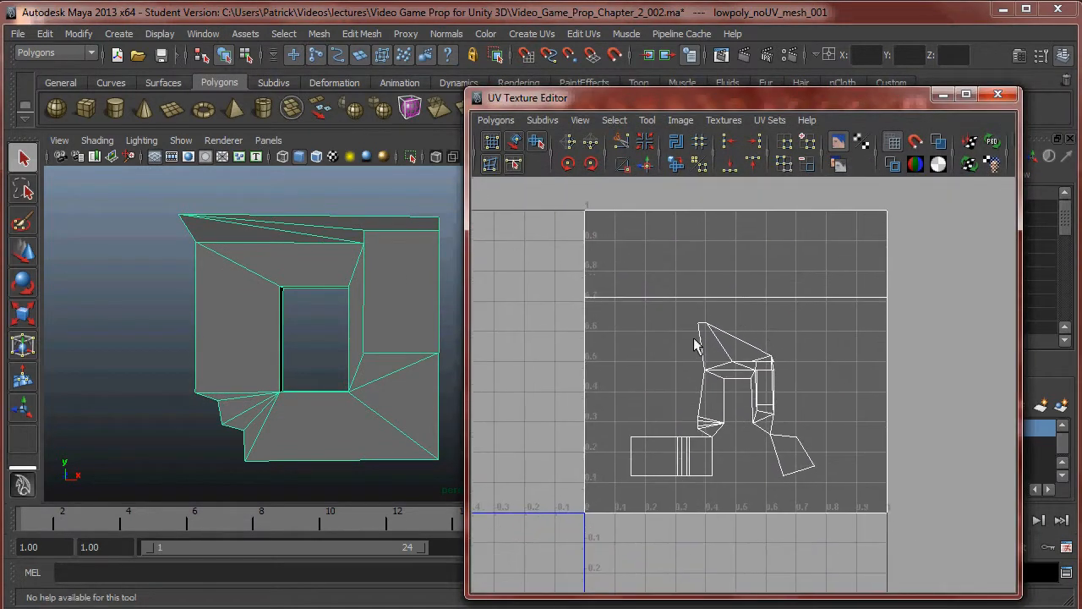
Examine the low-poly mesh up close around the large rectangular panel's lower corner and its outer side
left_click_drag(284, 323, 343, 338, "alt")
middle_click_drag(343, 339, 370, 324, "alt")
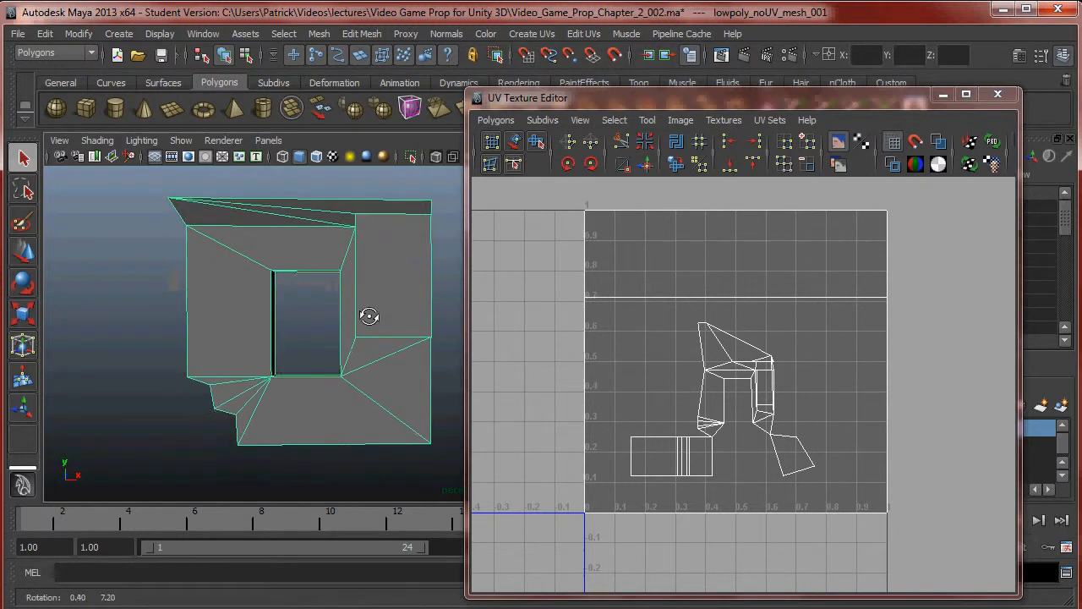
left_click_drag(406, 356, 413, 353, "alt")
middle_click_drag(413, 353, 413, 348, "alt")
left_click_drag(413, 349, 394, 310, "alt")
right_click_drag(394, 309, 421, 319, "alt")
left_click_drag(421, 319, 372, 309, "alt")
middle_click_drag(372, 309, 352, 265, "alt")
right_click_drag(353, 265, 464, 367, "alt")
left_click_drag(389, 367, 331, 305, "alt")
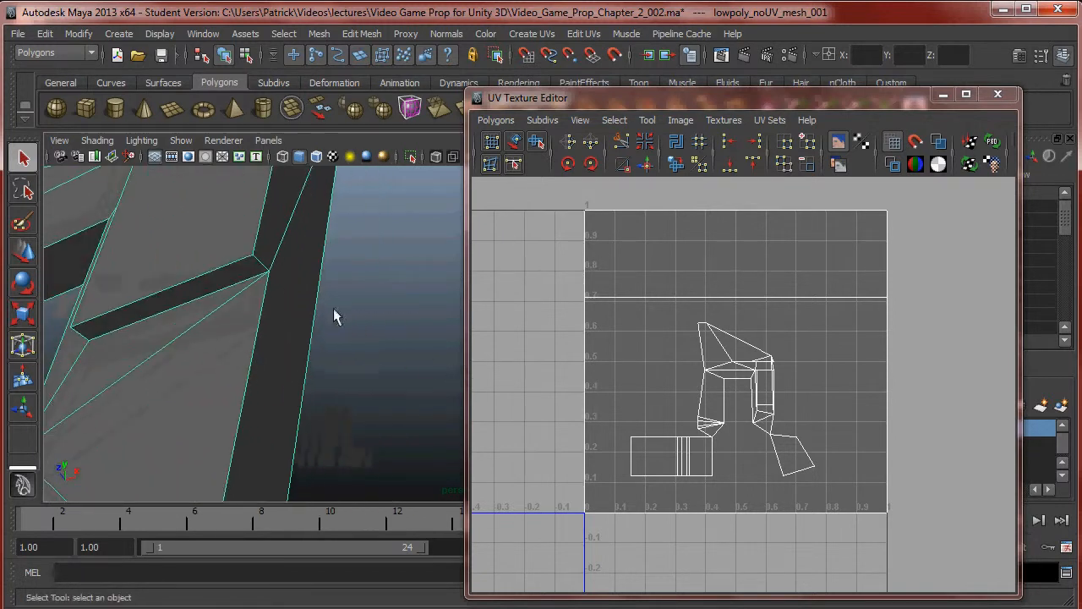
right_click_drag(331, 305, 445, 381, "alt")
mouse_move(326, 317)
left_mouse_down("alt")
mouse_move(336, 314)
mouse_move(351, 369)
mouse_move(341, 307)
mouse_move(337, 319)
left_mouse_up("alt")
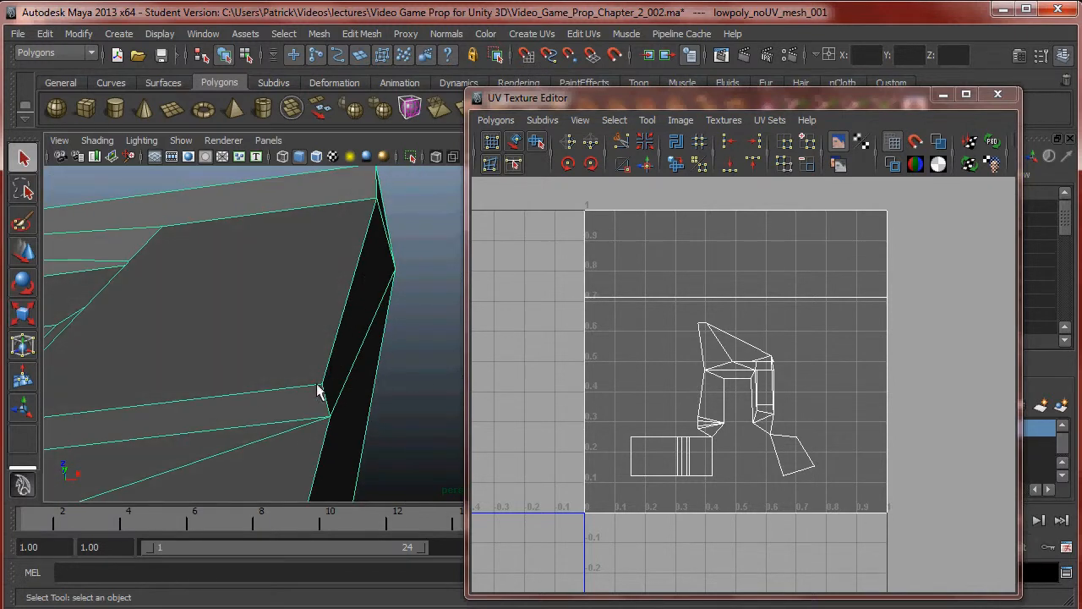
left_click_drag(352, 311, 314, 340, "alt")
Select the long side edge and the lower edges of the rectangular panel to locate them in the UV layout
right_click_drag(310, 322, 309, 301)
left_click(305, 300)
left_click(235, 410, "shift")
left_click_drag(394, 437, 384, 387, "alt")
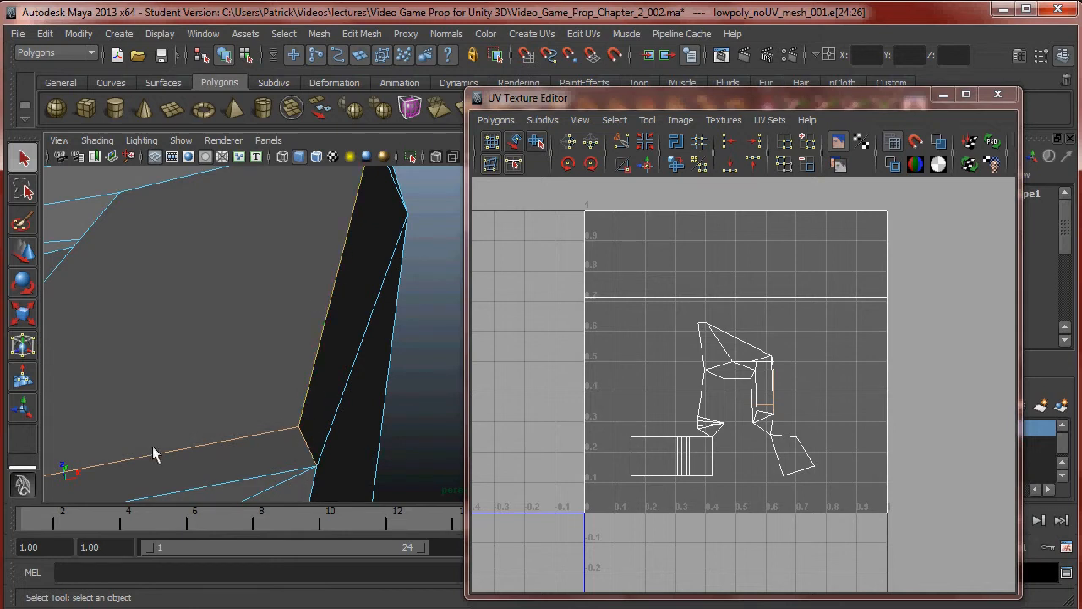
left_click_drag(379, 443, 271, 335, "alt")
Switch to face selection and inspect the UVs of the narrow face along the panel's lower edge
right_click_drag(237, 342, 236, 378)
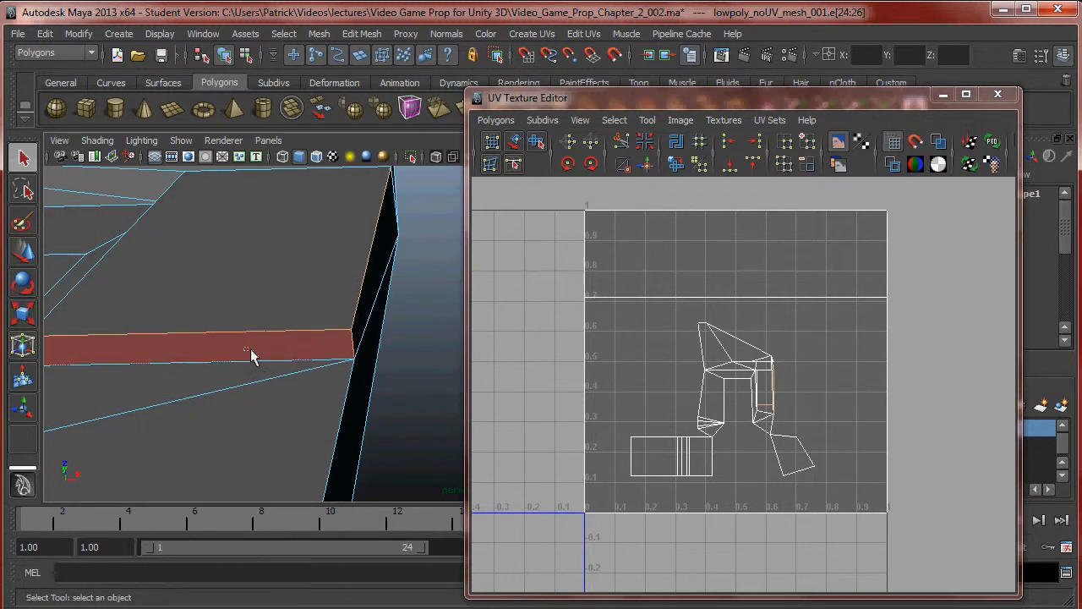
left_click(246, 353)
key("f")
left_click_drag(367, 345, 172, 302, "alt")
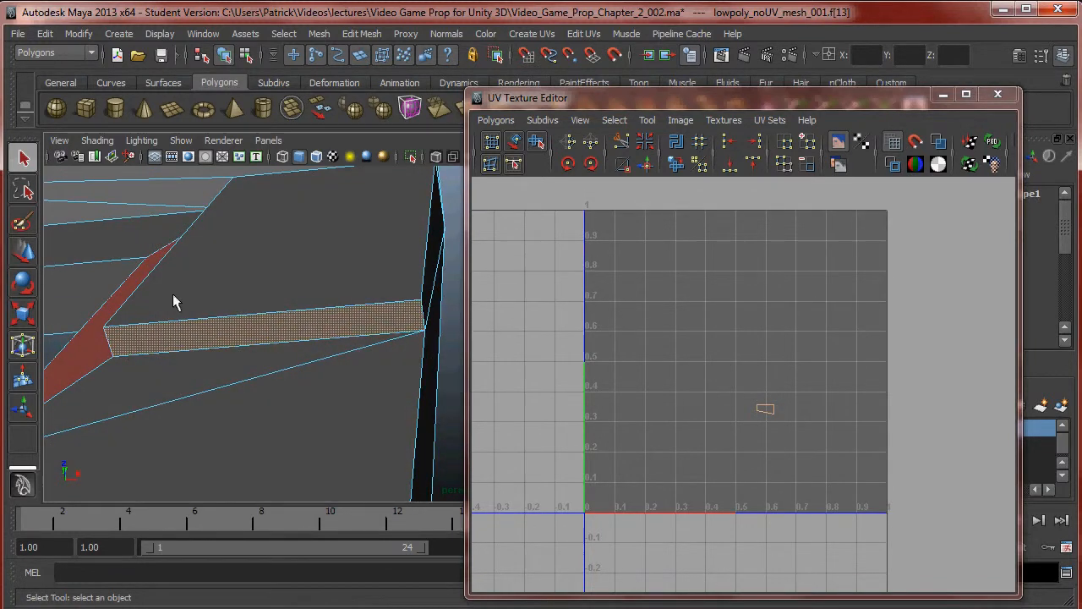
right_click_drag(444, 375, 384, 357, "alt")
middle_click_drag(436, 350, 403, 357, "alt")
left_click(423, 358)
left_click_drag(420, 357, 410, 371, "alt")
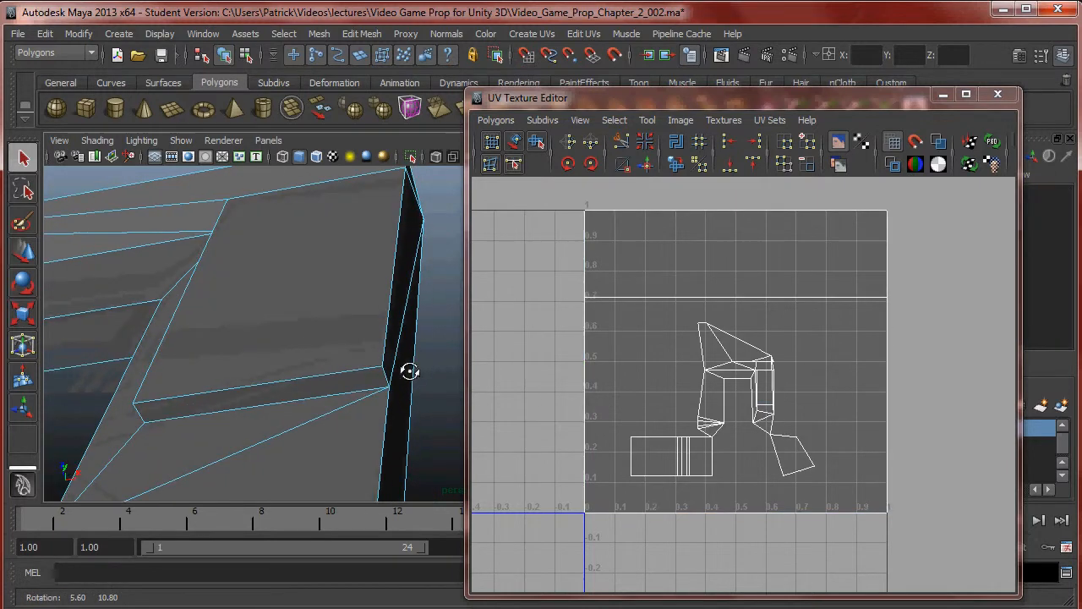
Select the narrow lower face together with the large panel face to compare their UVs, then clear the selection
left_click(365, 381)
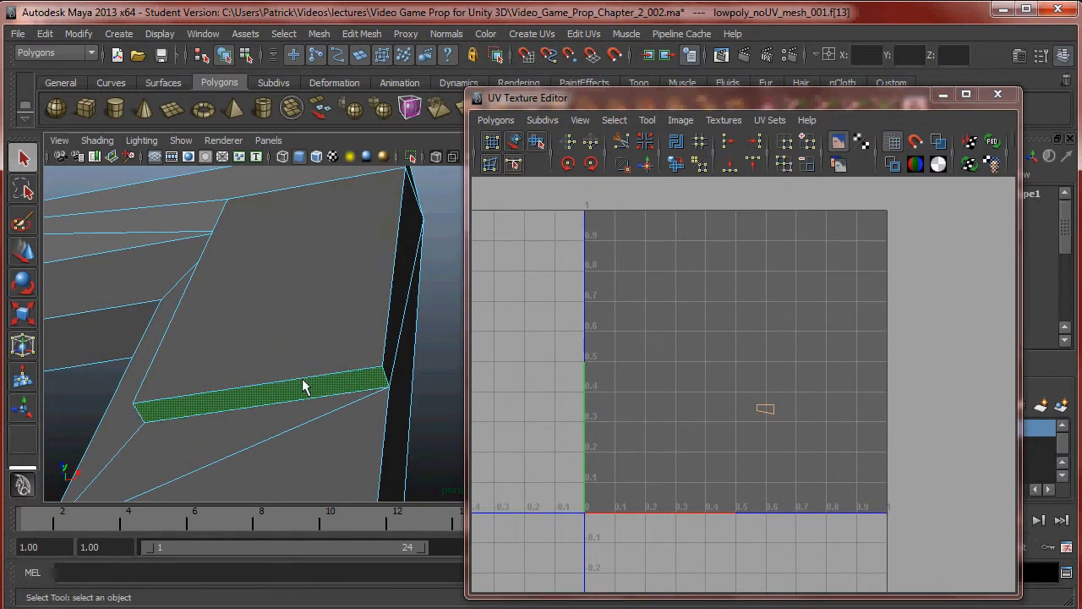
left_click(297, 342, "shift")
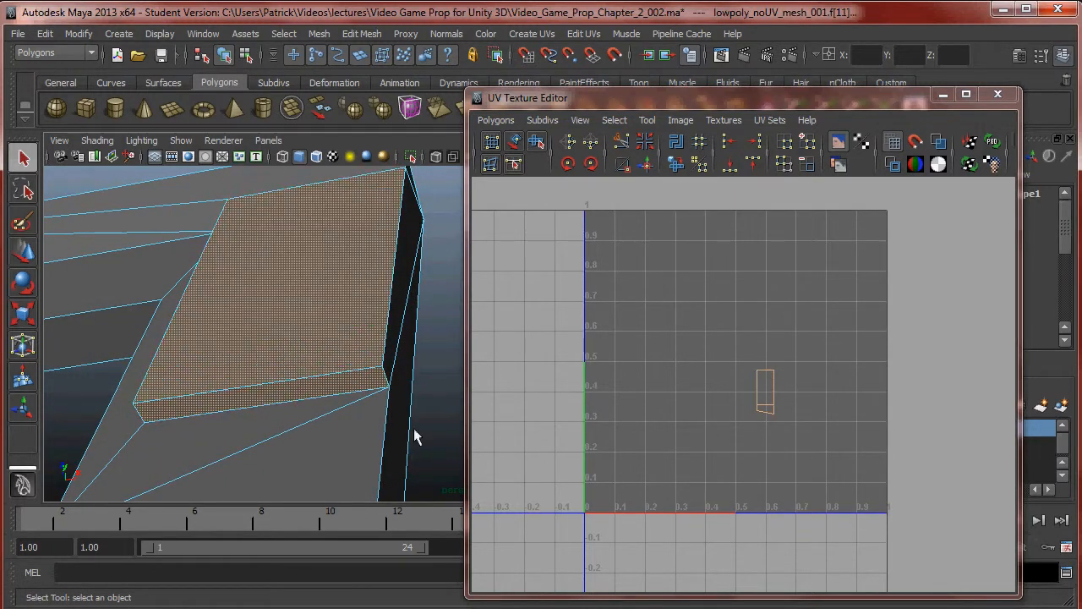
left_click_drag(396, 411, 391, 444, "alt")
middle_click_drag(406, 377, 363, 375, "alt")
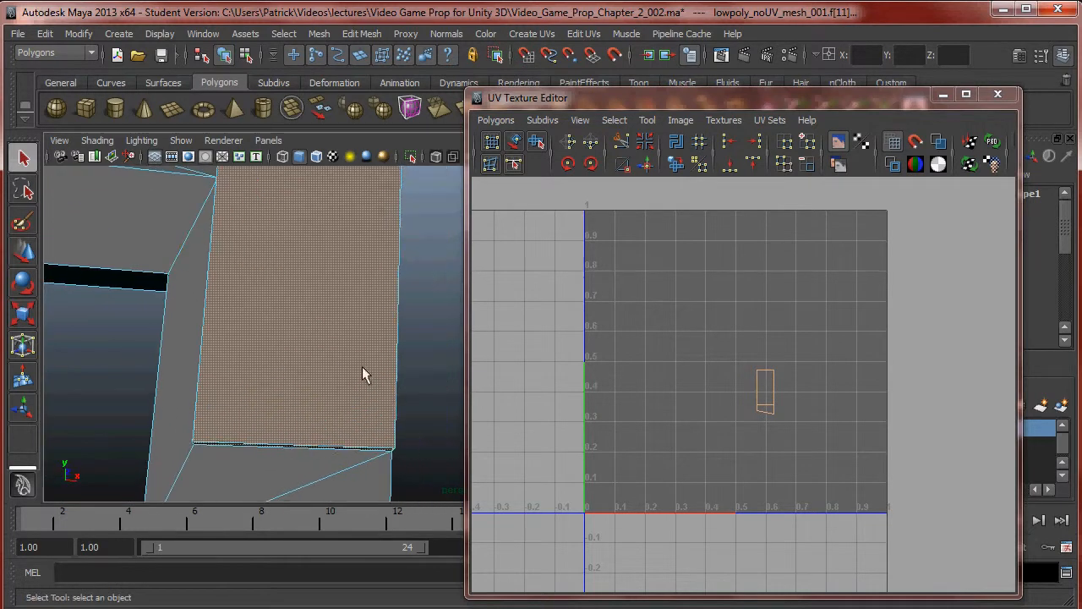
left_click_drag(362, 374, 430, 410, "alt")
right_click_drag(430, 411, 369, 397, "alt")
left_click_drag(368, 398, 390, 329, "alt")
left_click(432, 360)
Select the front faces around the window opening, including the stepped lower corner, but leave out the large rectangular panel
left_click_drag(432, 360, 374, 408, "alt")
middle_click_drag(375, 408, 408, 400, "alt")
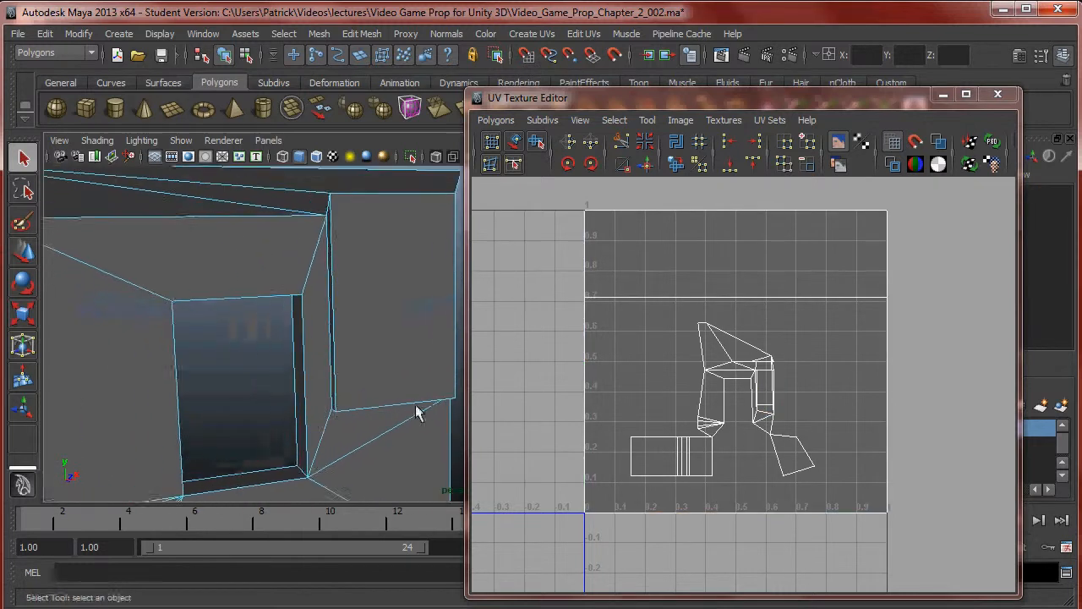
right_click_drag(408, 400, 392, 398, "alt")
left_click_drag(391, 399, 363, 358, "alt")
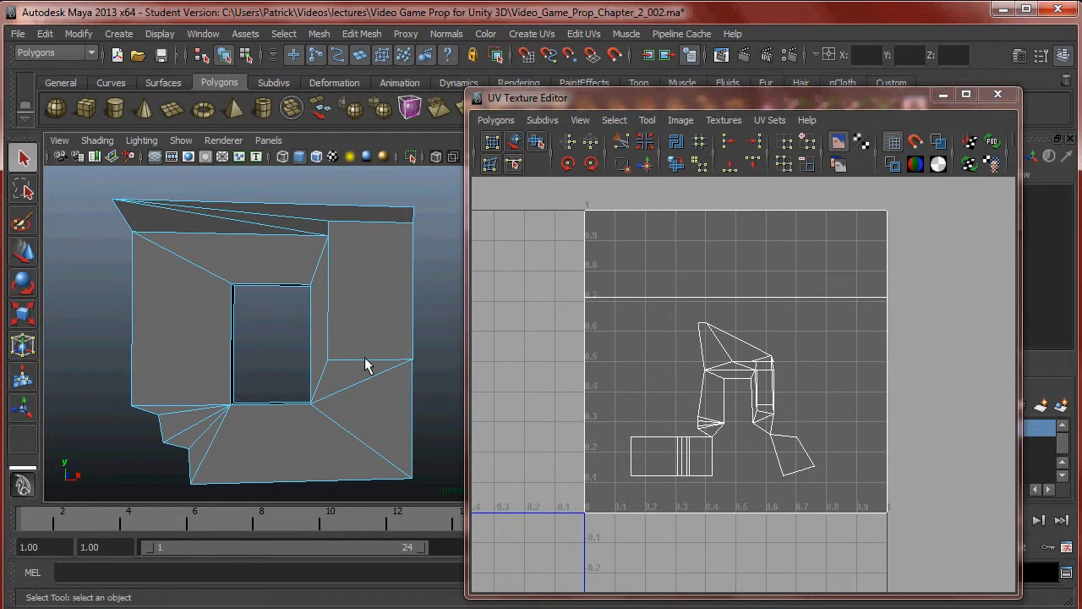
left_click_drag(249, 350, 338, 354, "alt")
left_click(146, 316)
left_click(241, 241, "shift")
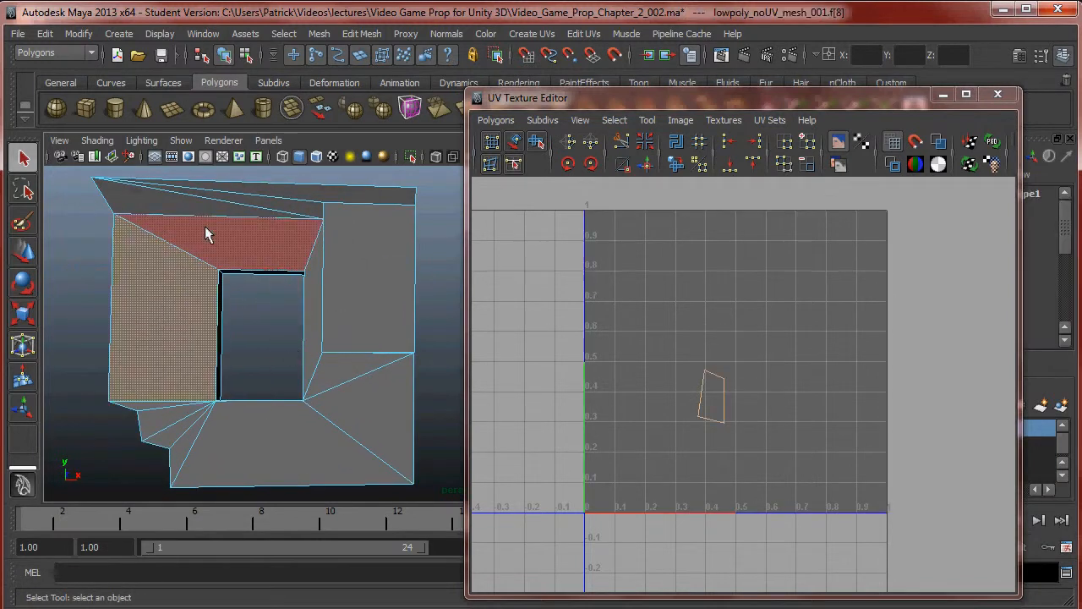
left_click(313, 311, "shift")
left_click(345, 365, "shift")
left_click(365, 400, "shift")
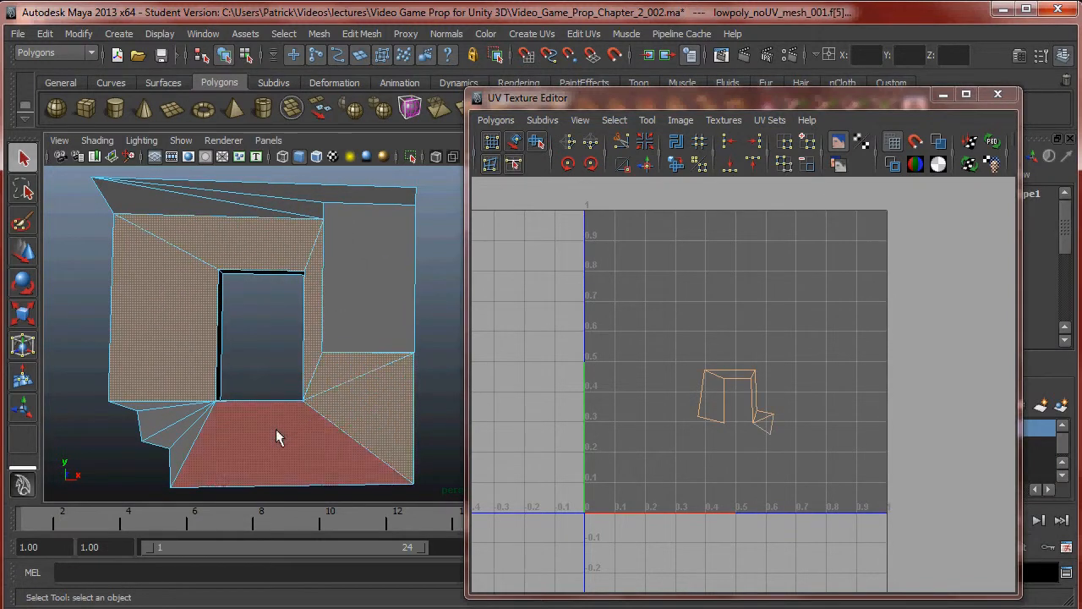
left_click(278, 435, "shift")
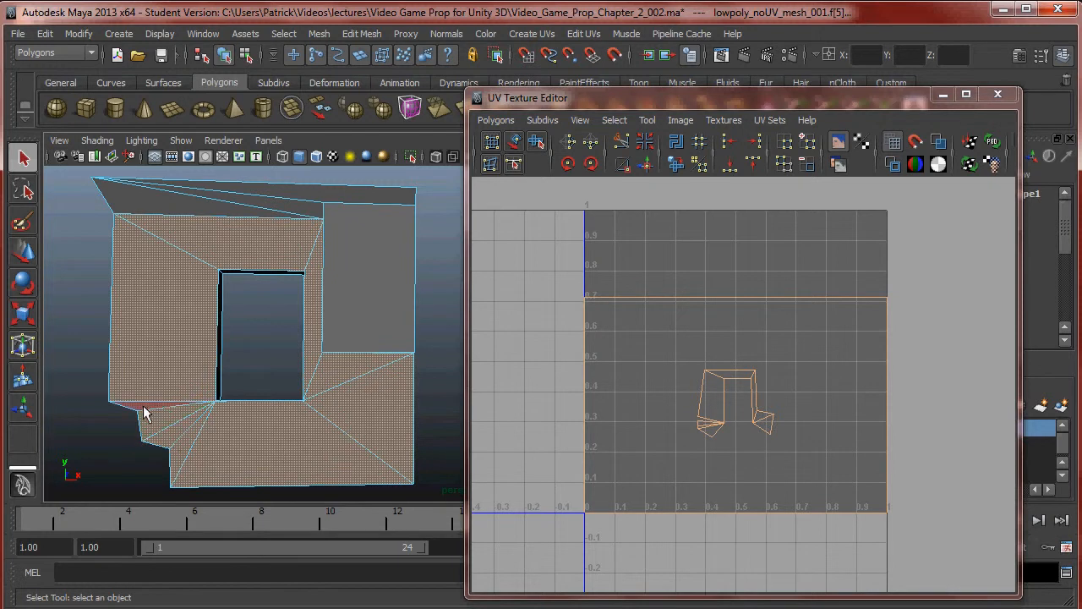
left_click_drag(275, 410, 276, 284, "alt")
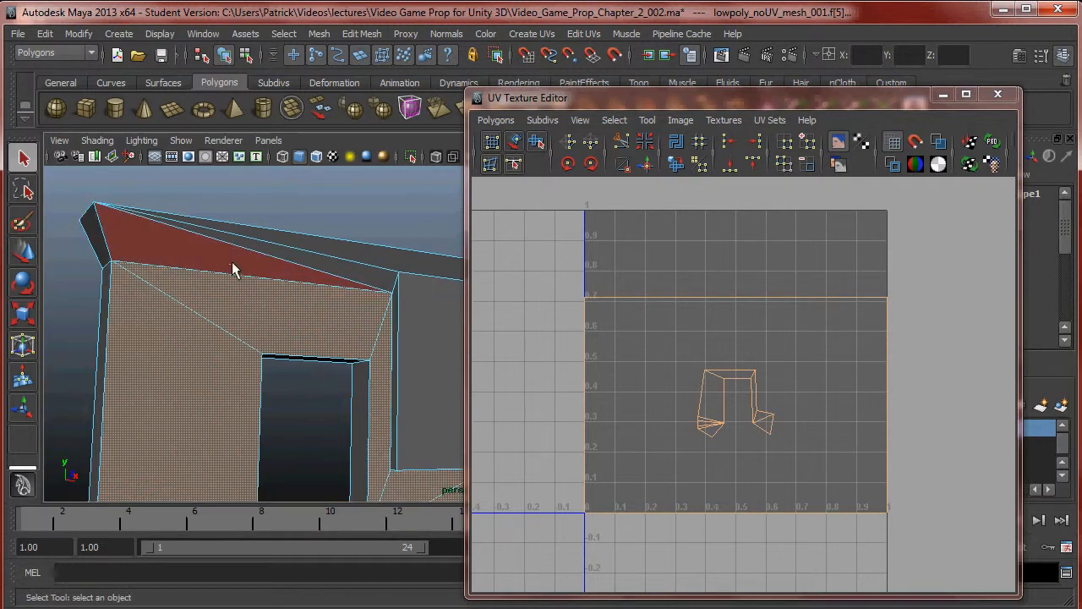
Add the slanted faces along the mesh's upper edge to the front face selection
left_click(229, 262, "shift")
left_click(265, 249, "shift")
left_click_drag(314, 248, 331, 333, "alt")
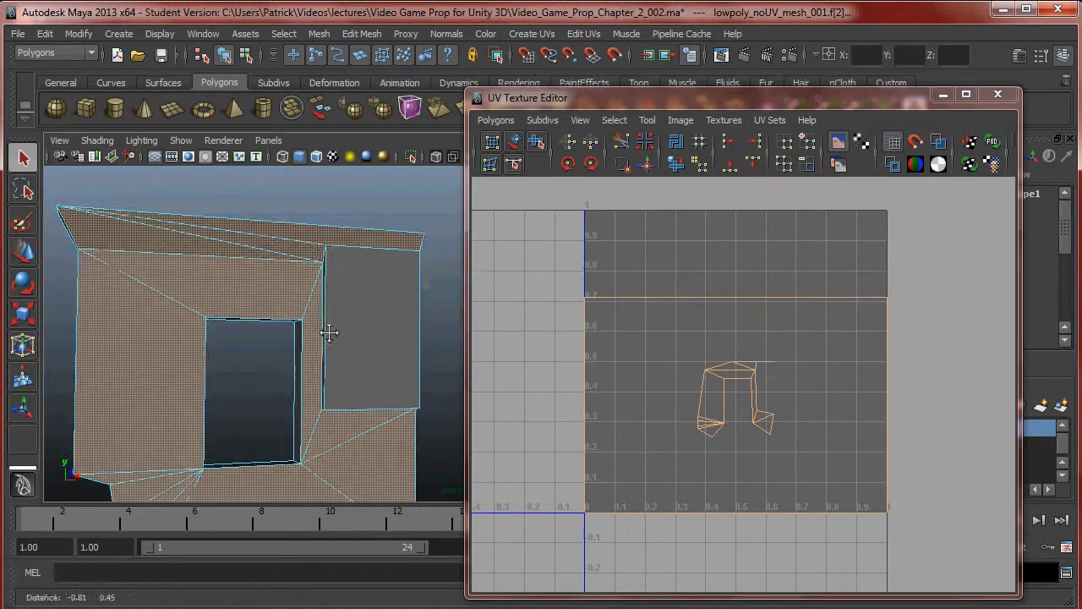
right_click_drag(330, 333, 369, 350, "alt")
left_click_drag(369, 350, 395, 350, "alt")
middle_click_drag(326, 340, 398, 374, "alt")
left_click_drag(284, 258, 277, 297, "alt")
middle_click_drag(277, 297, 269, 291, "alt")
left_click_drag(305, 294, 330, 289, "alt")
middle_click_drag(330, 295, 154, 414, "alt")
Switch to the orthographic front view and create UVs based on camera for the selected faces
key("space")
key("space")
scroll(367, 317, "down", 2)
right_click_drag(154, 415, 157, 330, "alt")
middle_click_drag(314, 322, 213, 365, "alt")
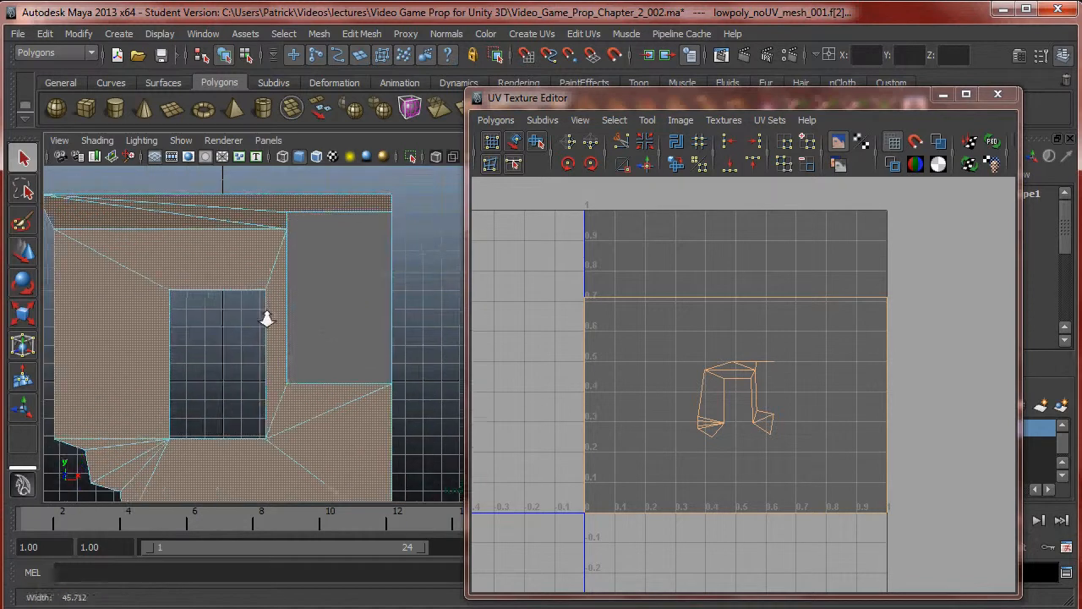
right_click_drag(331, 324, 292, 317, "alt")
middle_click_drag(367, 332, 362, 307, "alt")
right_click_drag(362, 307, 355, 303, "alt")
left_click(532, 35)
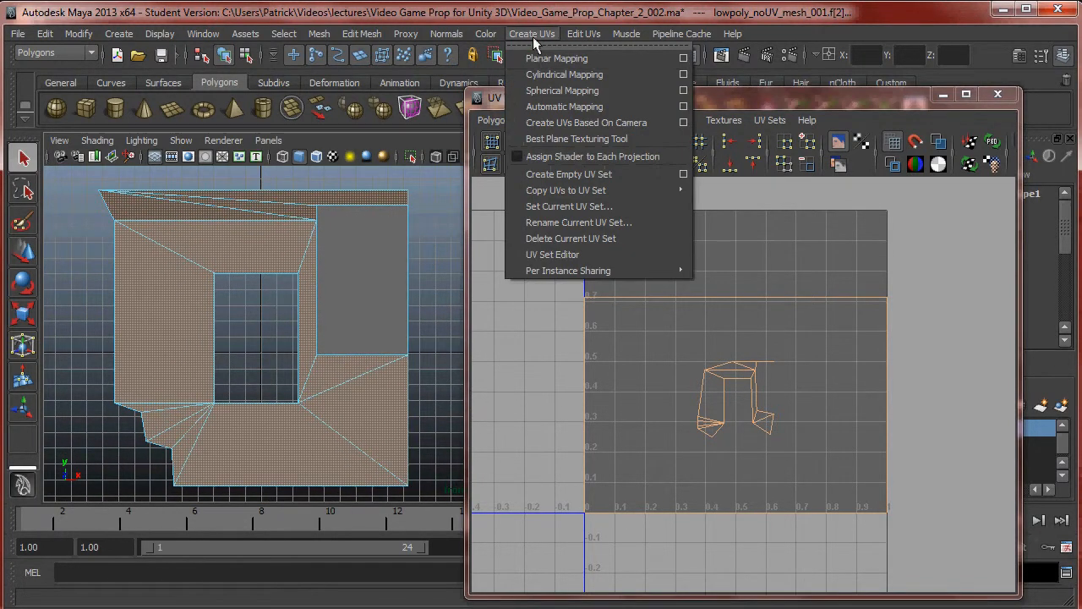
left_click(573, 126)
scroll(718, 290, "down", 3)
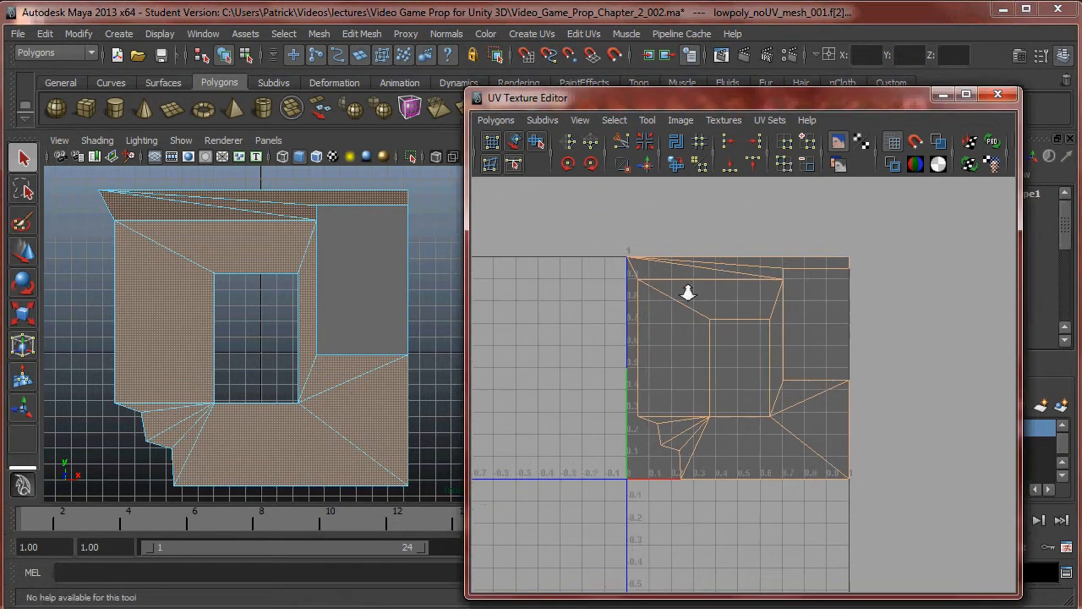
Select all UVs of the new front shell and move them horizontally out of the UV square, past its negative U side
right_click_drag(778, 297, 814, 294)
left_click_drag(604, 236, 787, 397)
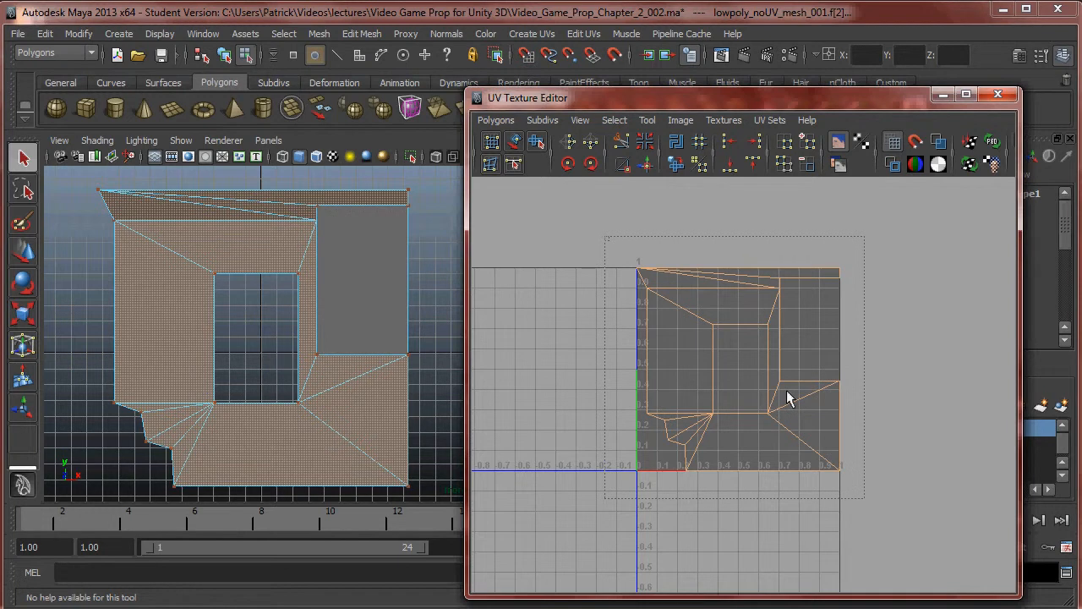
left_click_drag(786, 398, 864, 498)
scroll(743, 389, "down", 1)
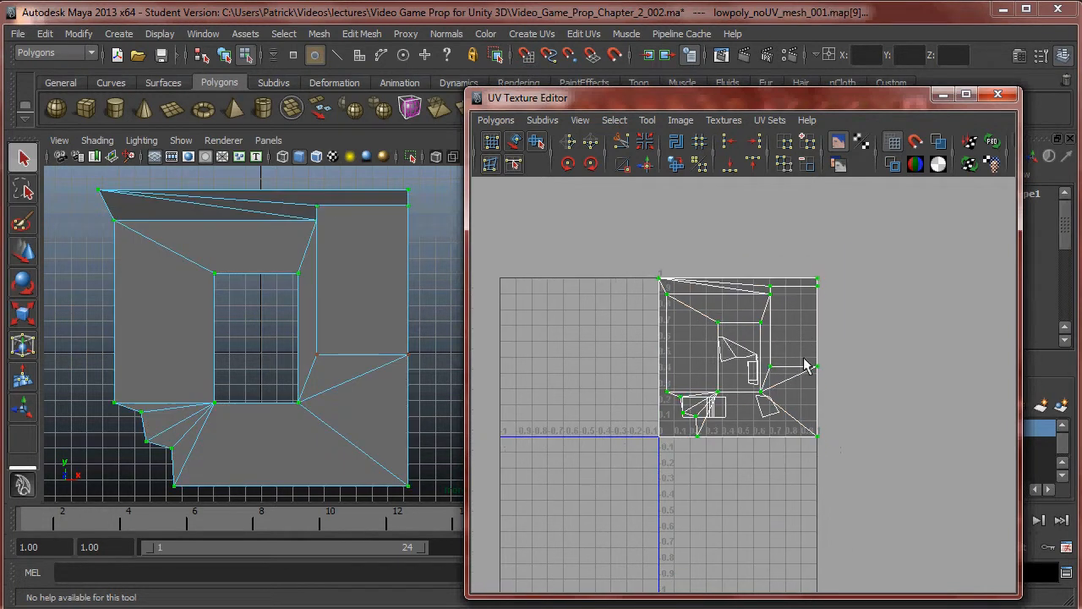
key("w")
left_click_drag(782, 358, 622, 363)
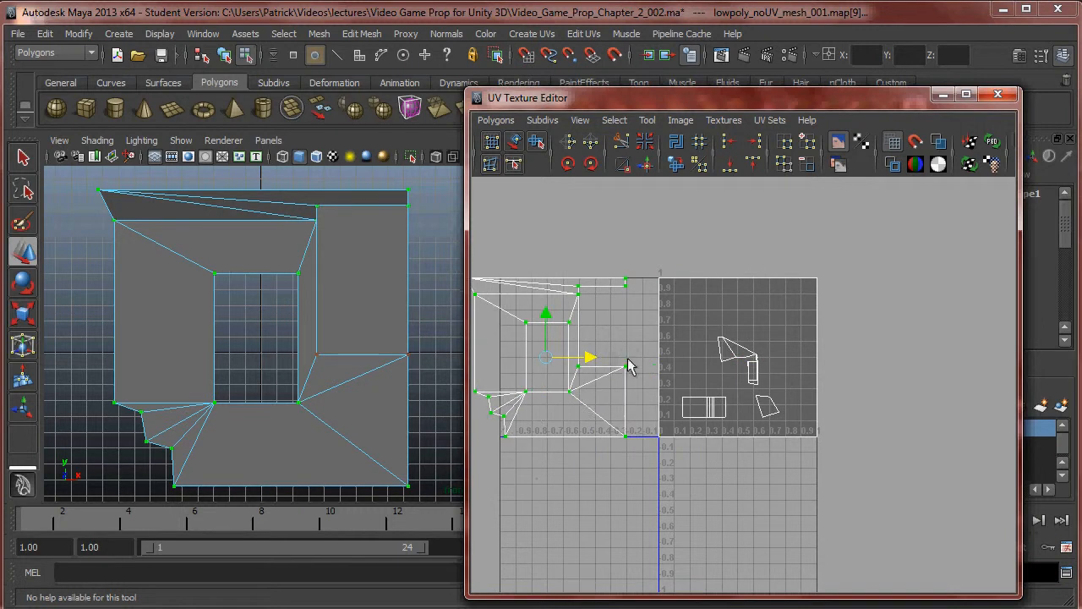
middle_click_drag(622, 364, 744, 364, "alt")
left_click_drag(708, 362, 560, 363)
middle_click_drag(560, 363, 666, 352, "alt")
left_click_drag(666, 352, 688, 350)
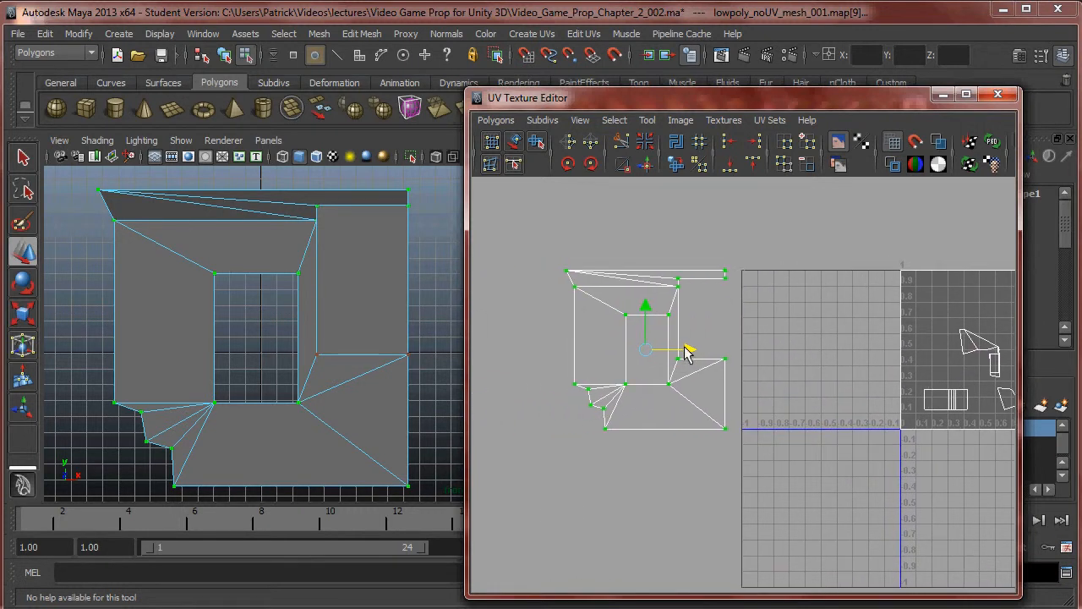
Select the whole moved front shell's UVs and unfold them with the Smooth UV Tool
scroll(737, 358, "up", 2)
middle_click_drag(736, 358, 705, 357, "alt")
scroll(689, 350, "up", 1)
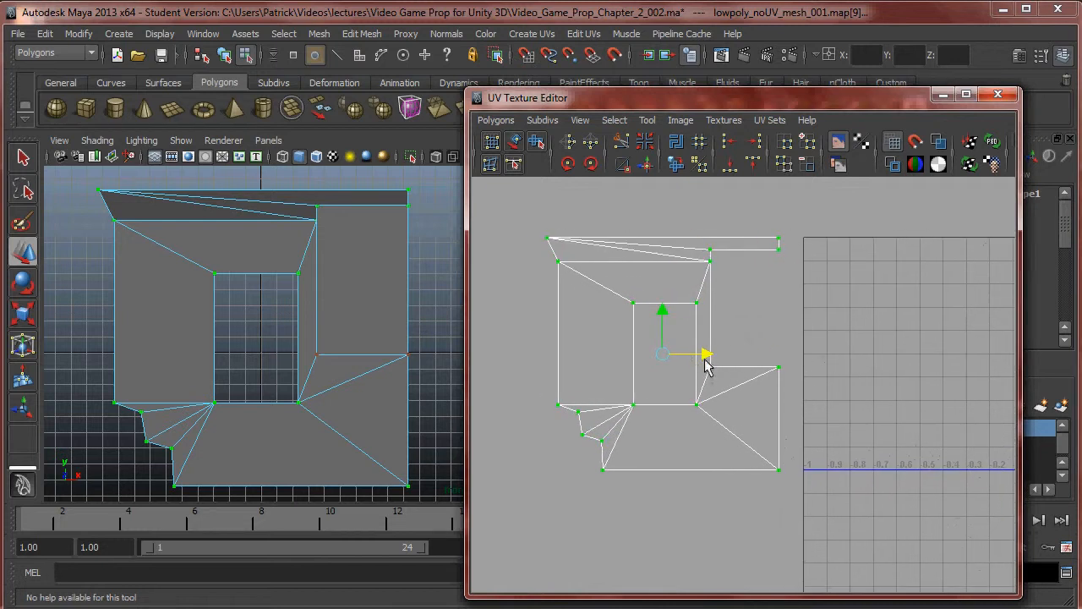
left_click_drag(543, 229, 803, 514)
left_click(536, 141)
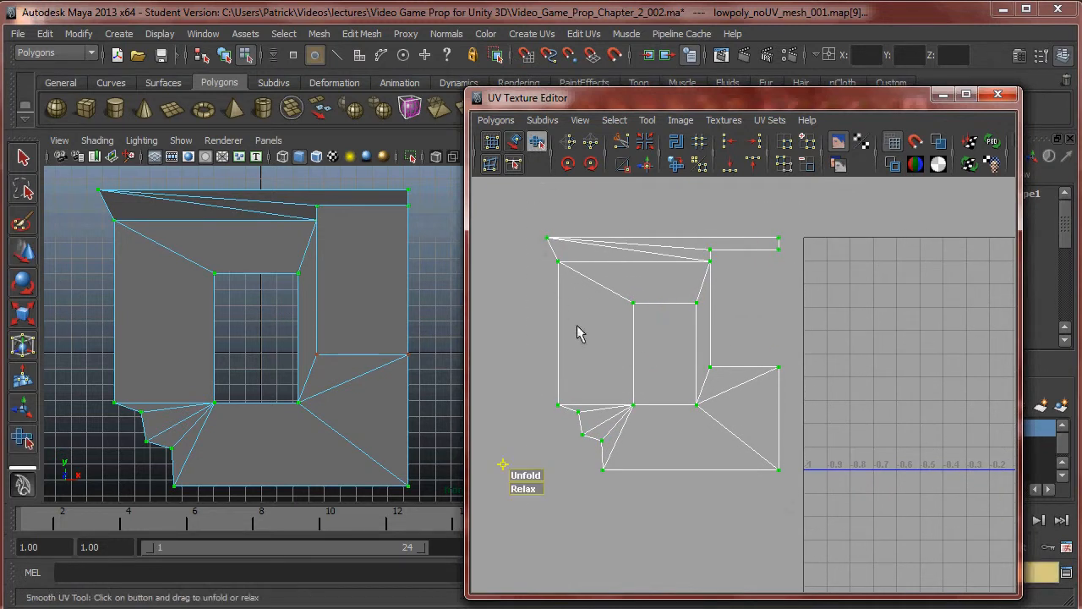
left_click_drag(521, 479, 576, 472)
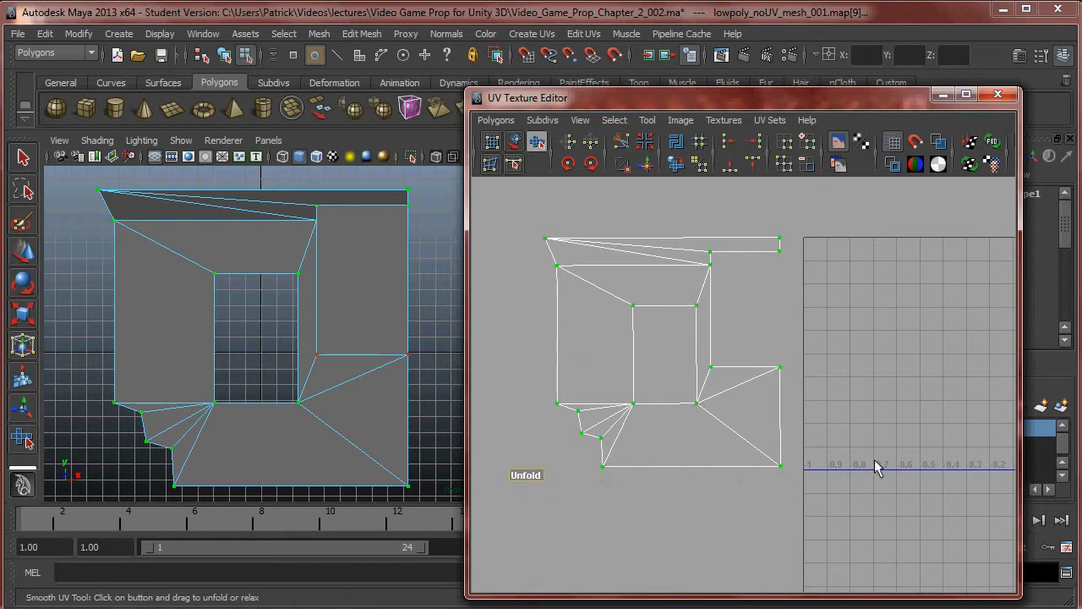
right_click_drag(558, 411, 777, 381, "alt")
right_click_drag(846, 526, 683, 288, "alt")
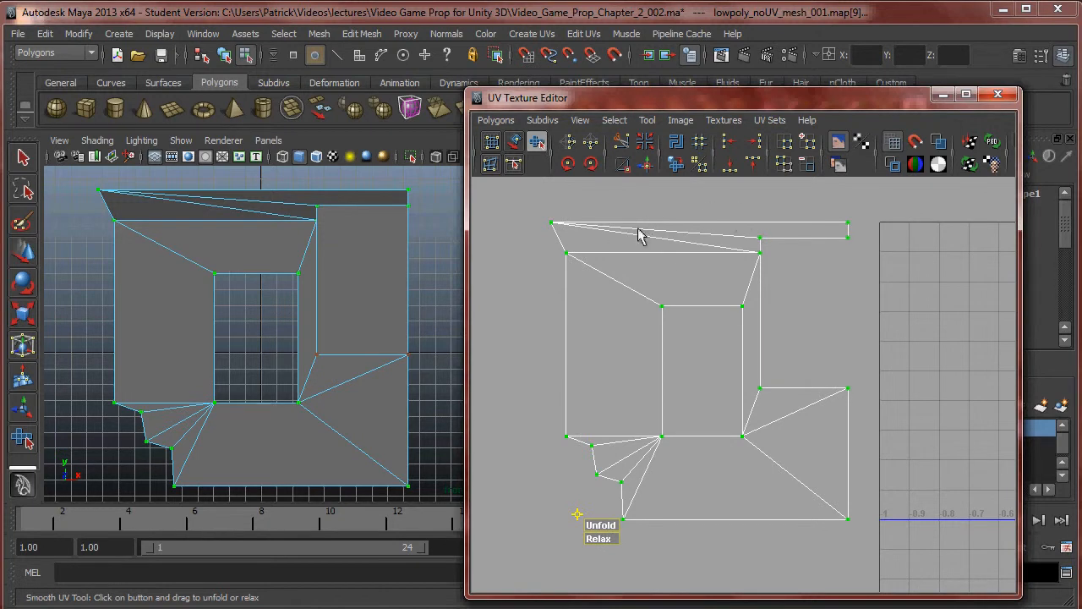
left_click_drag(598, 530, 859, 530)
right_click_drag(741, 439, 615, 247, "alt")
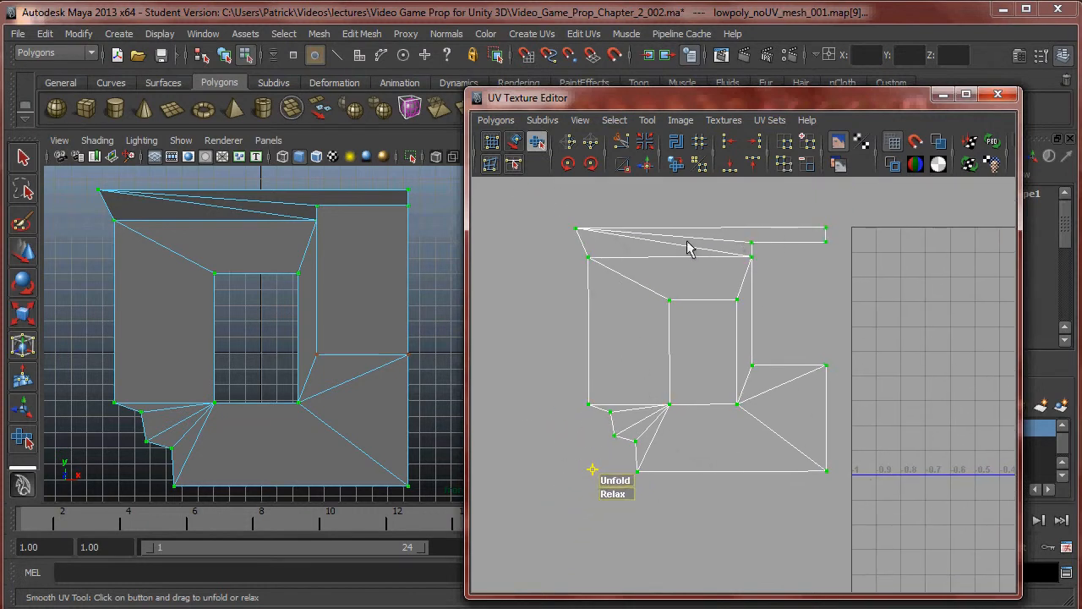
middle_click_drag(594, 284, 597, 288, "alt")
middle_click_drag(687, 370, 678, 325, "alt")
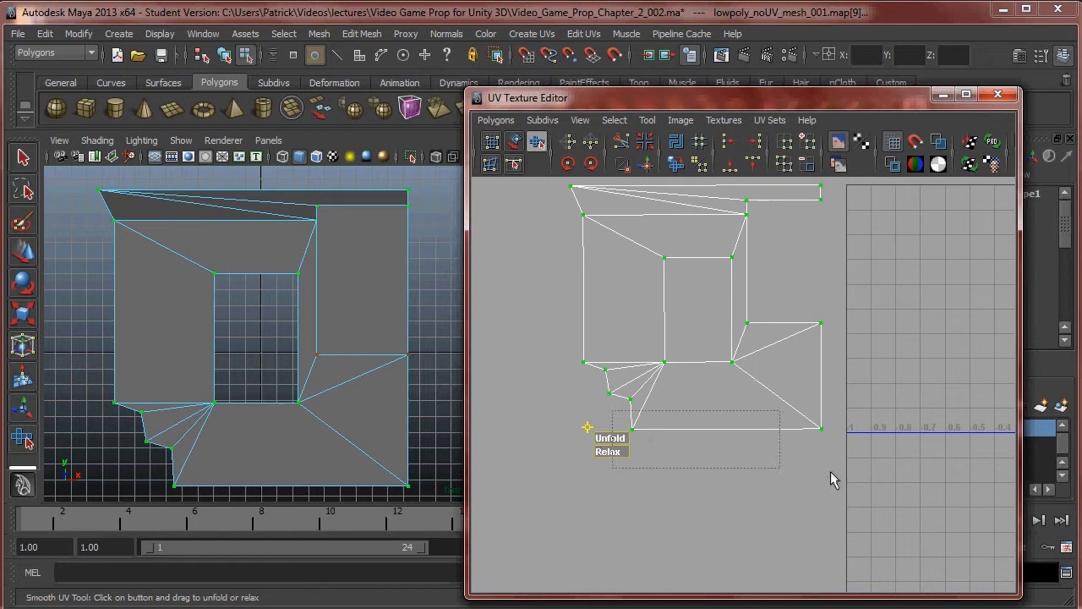
Align the two UVs along the front shell's lower edge to the minimum V value
left_click(774, 483)
left_click_drag(562, 425, 565, 422)
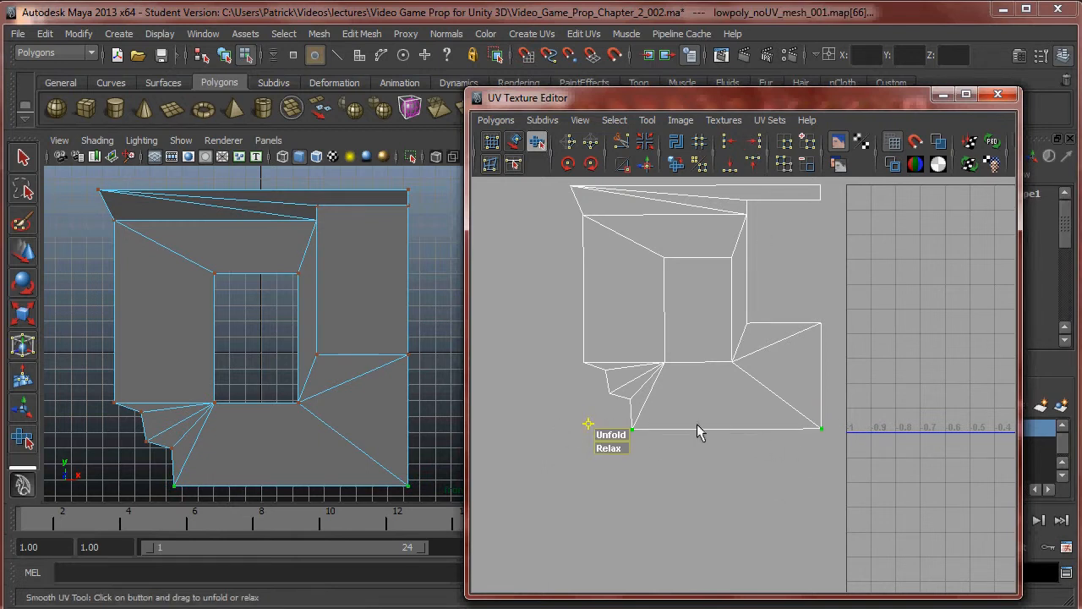
left_click_drag(863, 476, 826, 497)
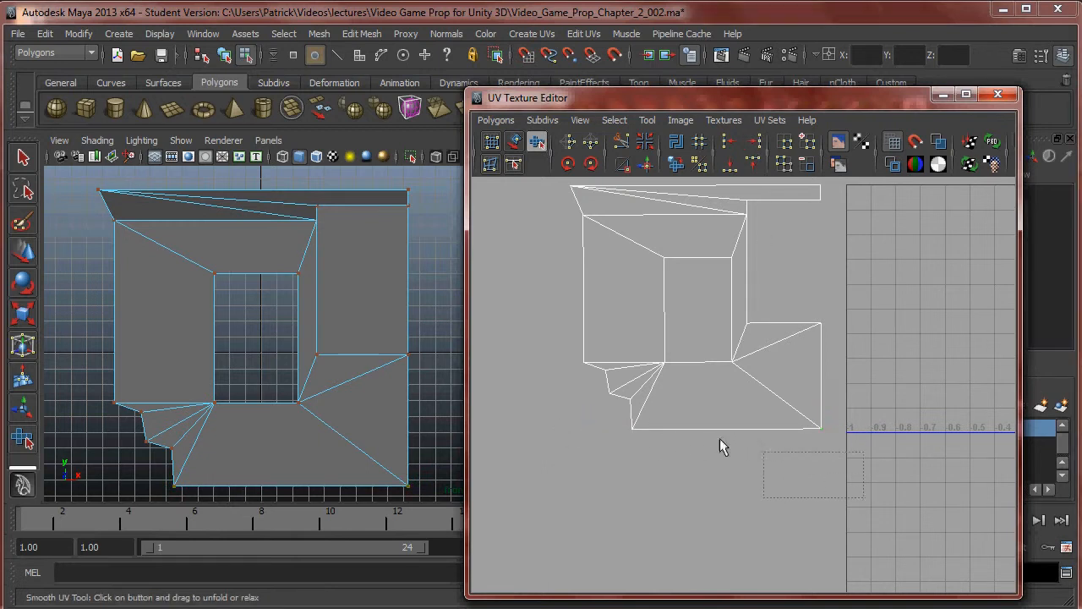
left_click_drag(572, 415, 575, 418)
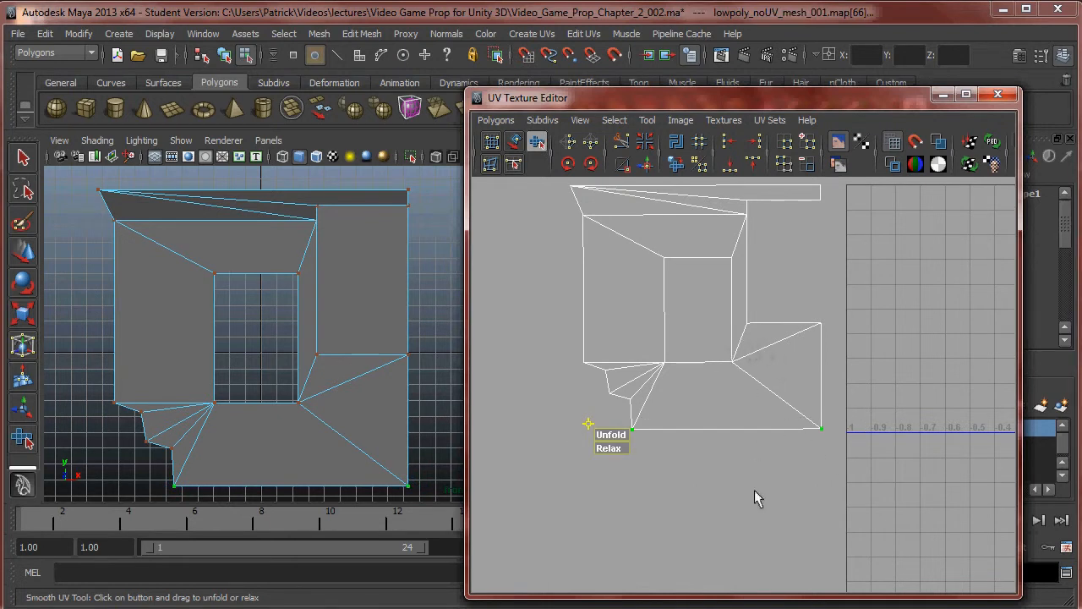
left_click_drag(735, 93, 737, 71)
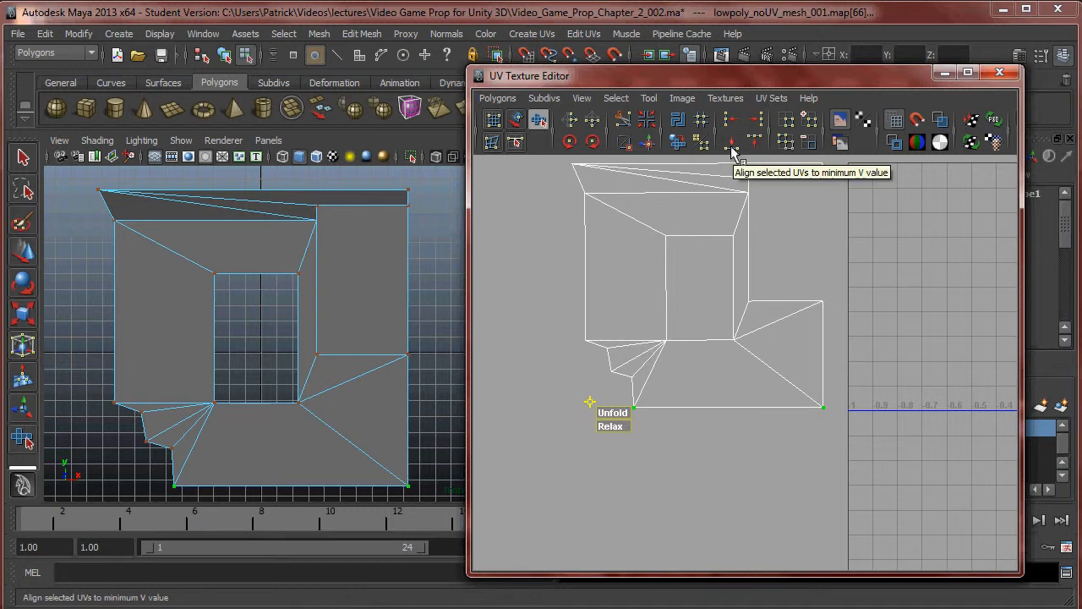
Straighten the front shell's upper edge and its outer and notch vertical edges by aligning the UVs of each edge
left_click_drag(807, 285, 834, 416)
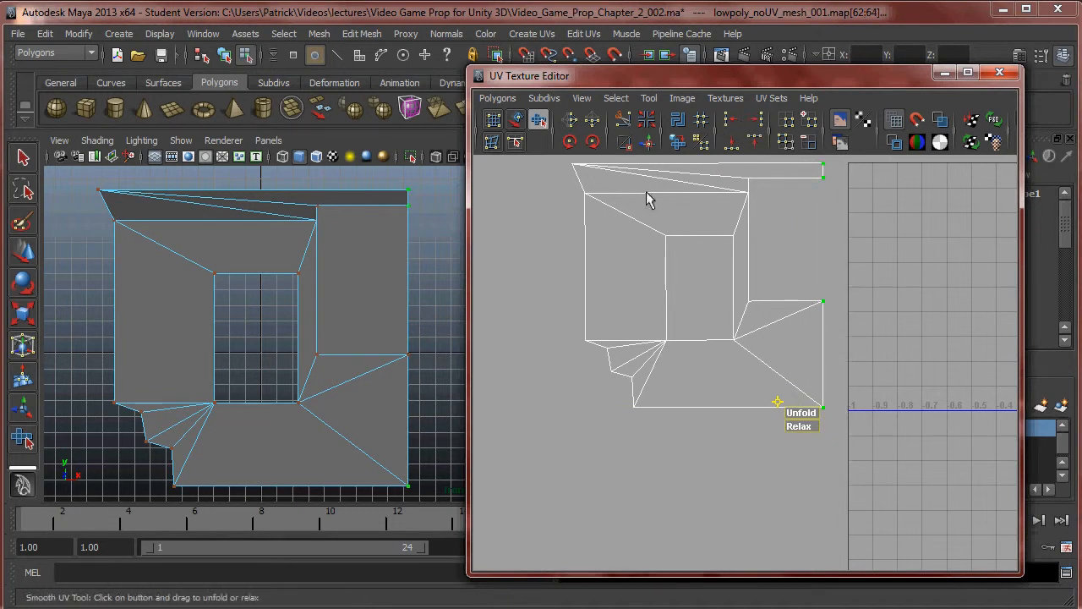
middle_click_drag(678, 204, 593, 205, "alt")
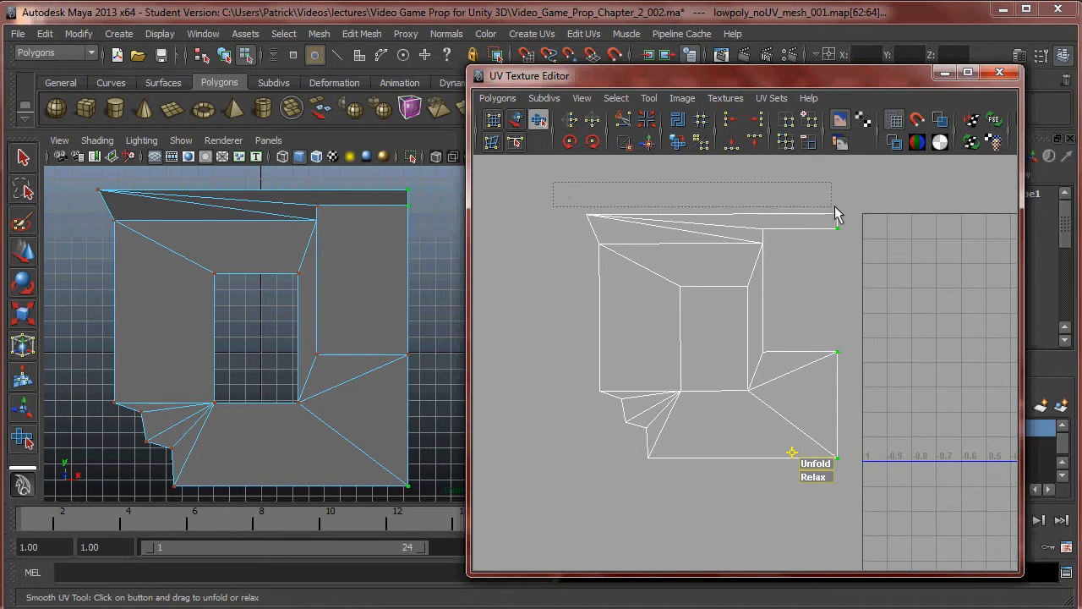
left_click_drag(876, 223, 875, 218)
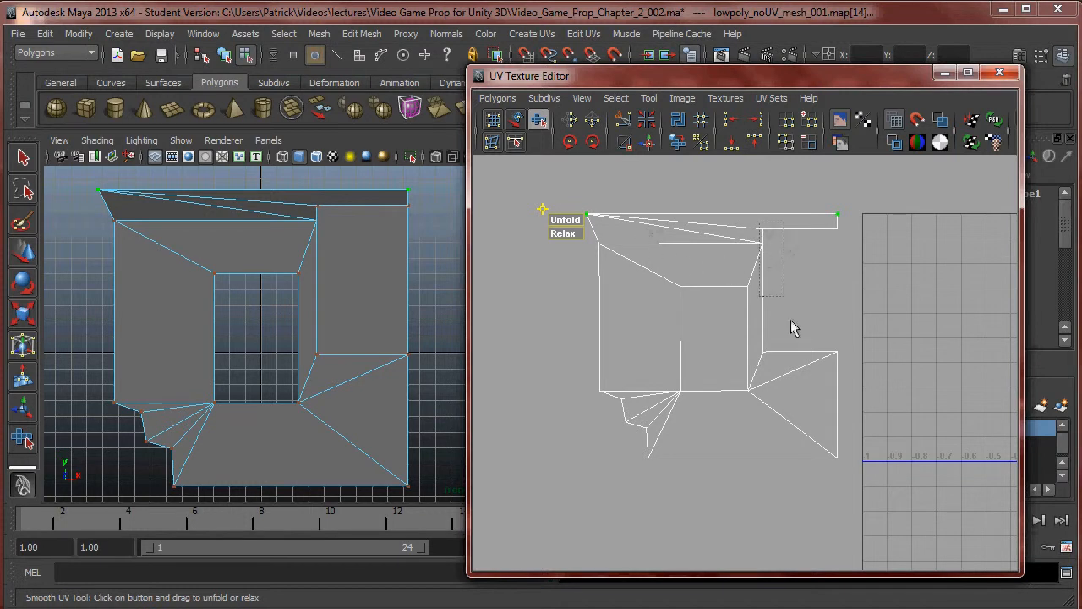
left_click_drag(755, 222, 790, 376)
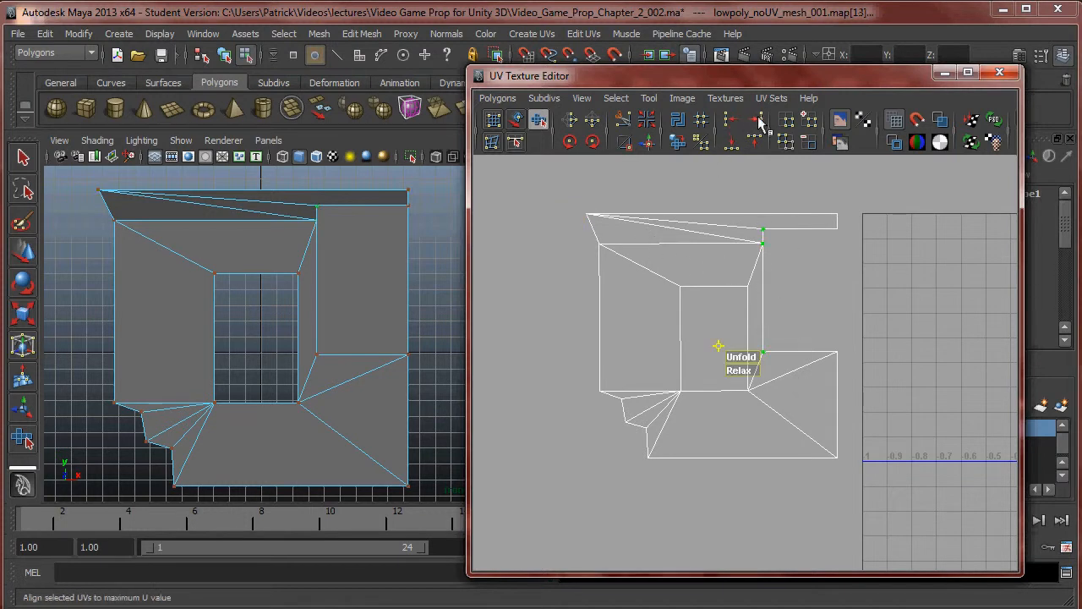
left_click_drag(598, 421, 598, 422)
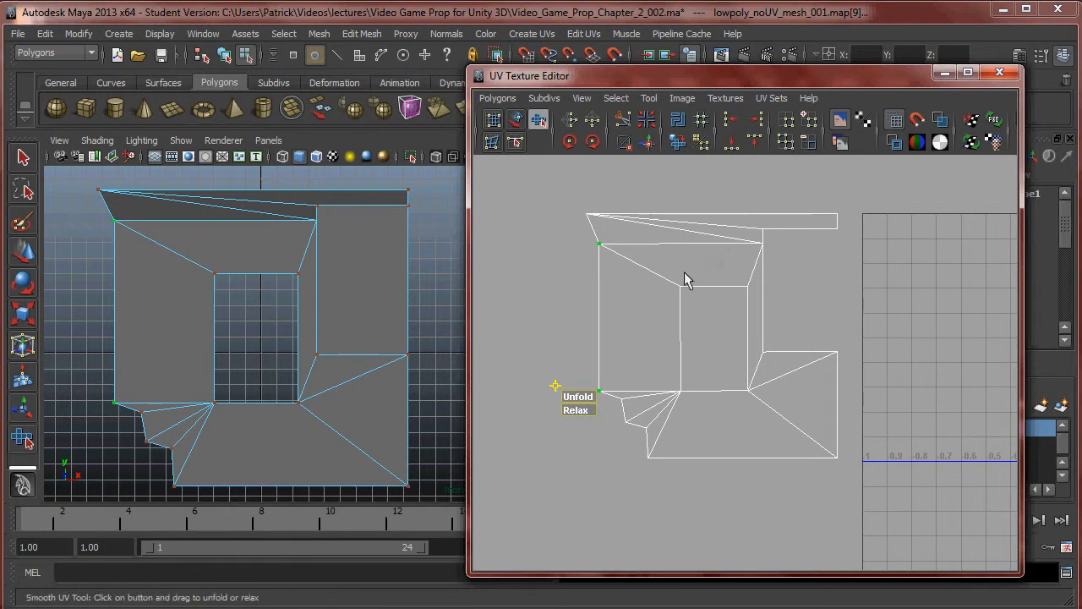
Align the UV pairs on all four sides of the shell's window opening so it forms a straight rectangle
left_click_drag(700, 387, 701, 396)
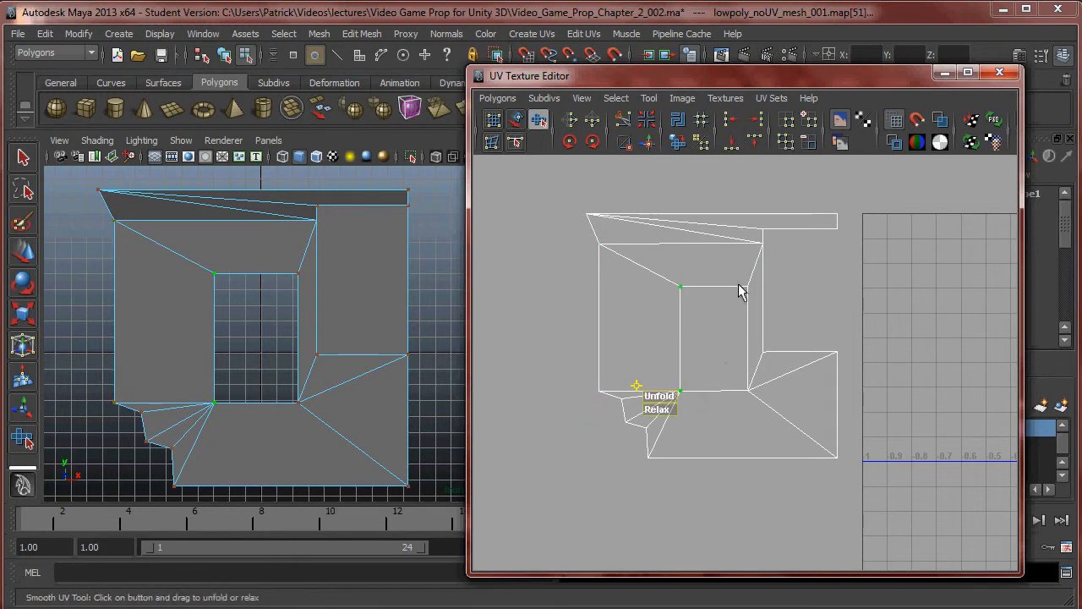
left_click_drag(755, 440, 755, 440)
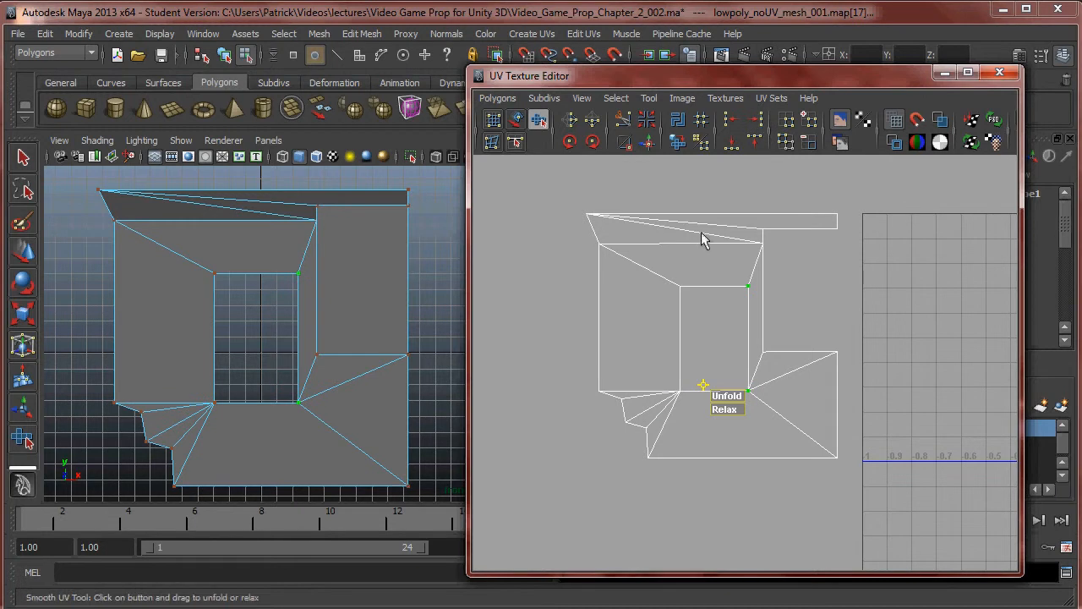
left_click_drag(766, 306, 765, 304)
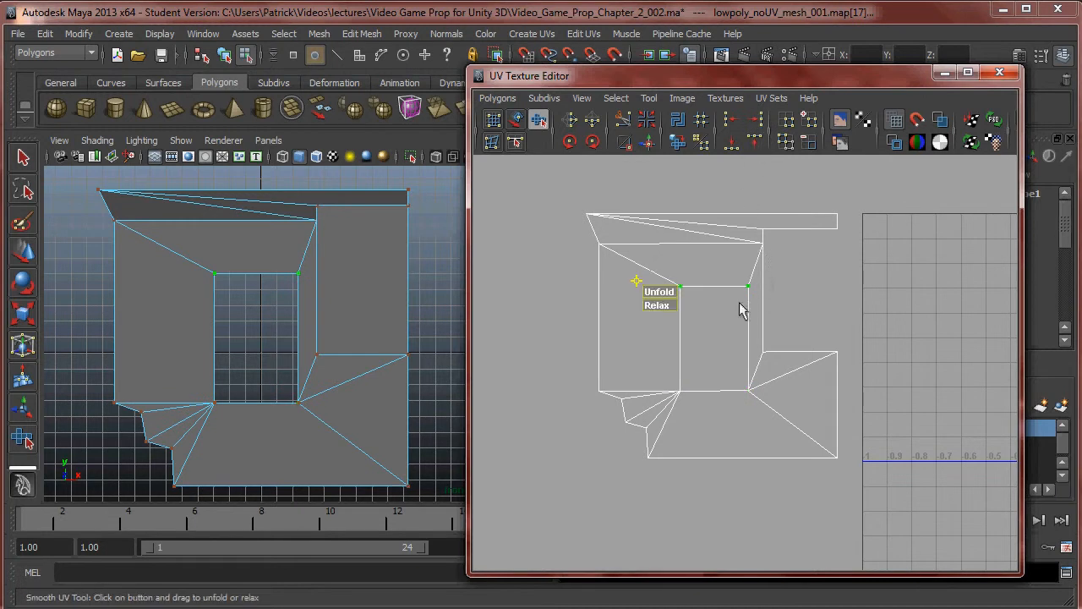
left_click_drag(656, 372, 765, 426)
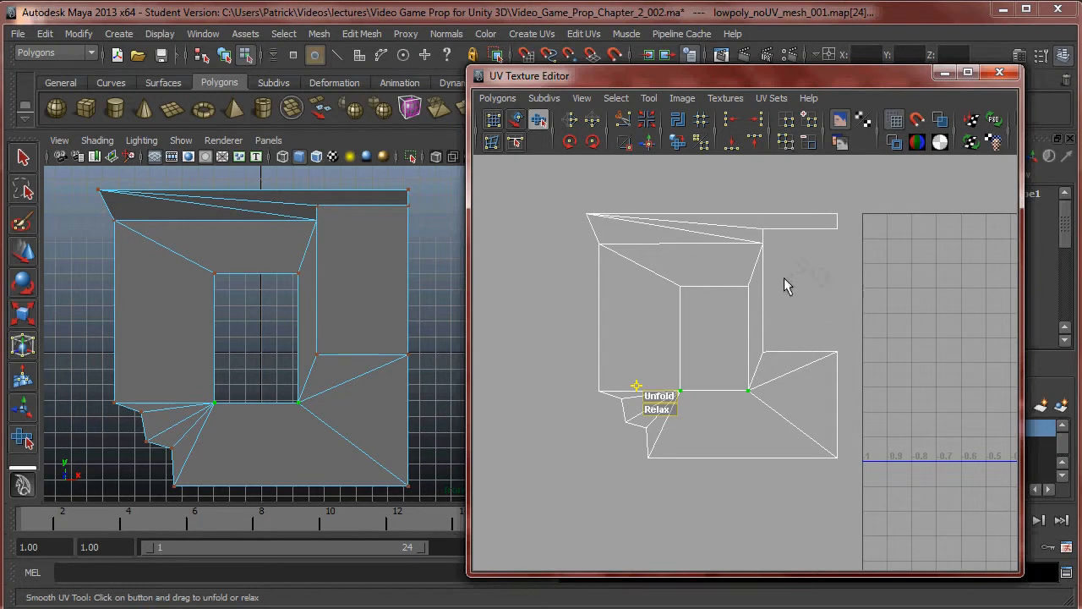
Select all UVs of the front shell and move the shell farther away from the UV square in the negative U direction
right_click_drag(751, 282, 728, 260)
scroll(761, 262, "down", 2)
left_click_drag(589, 230, 885, 506)
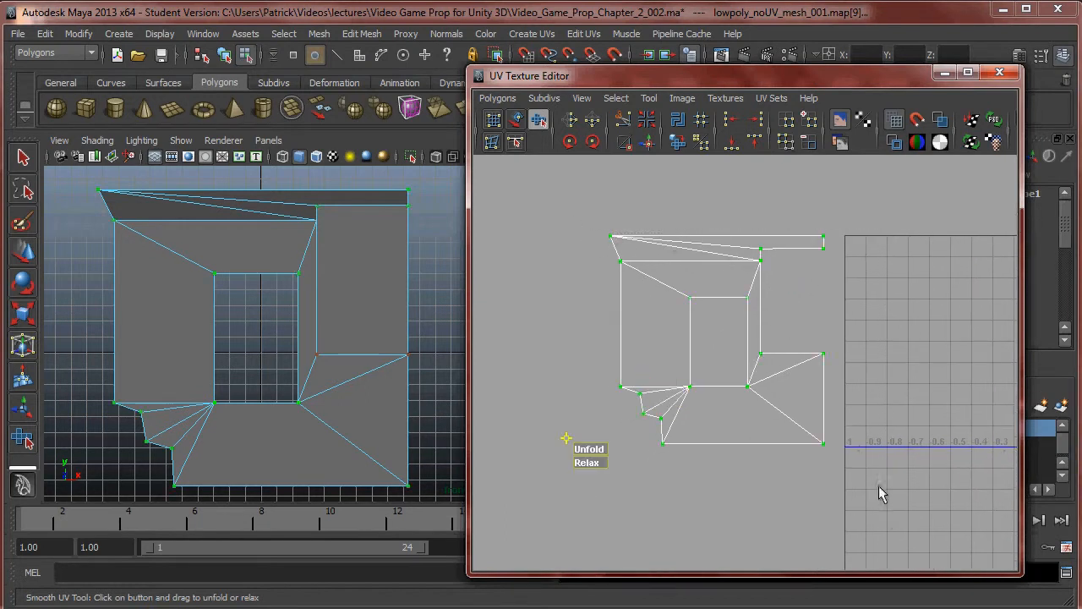
middle_click_drag(778, 341, 761, 310, "alt")
key("w")
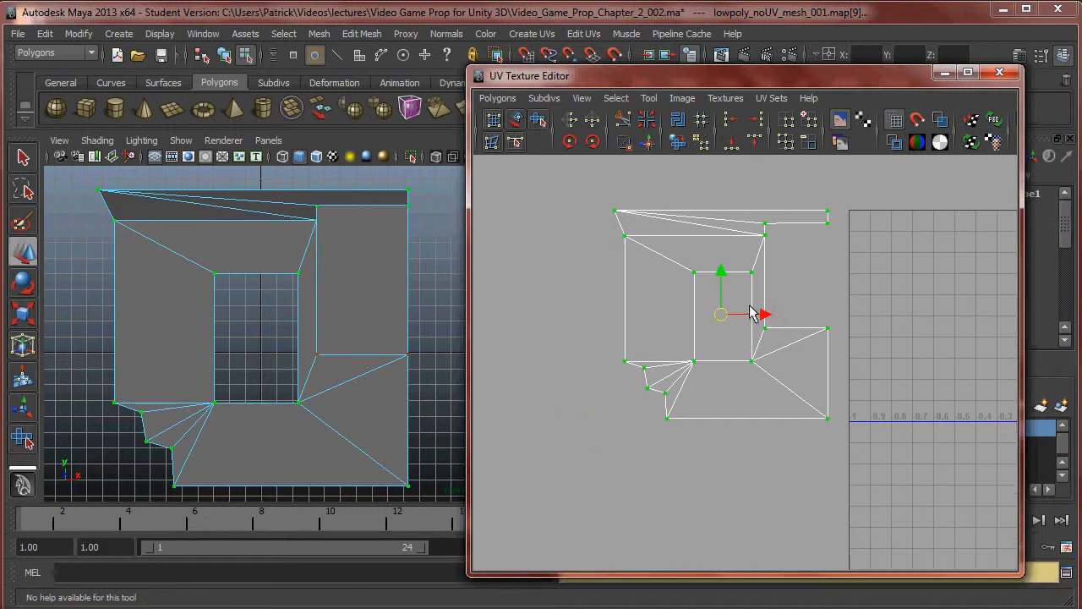
left_click_drag(710, 307, 655, 313)
scroll(882, 338, "down", 2)
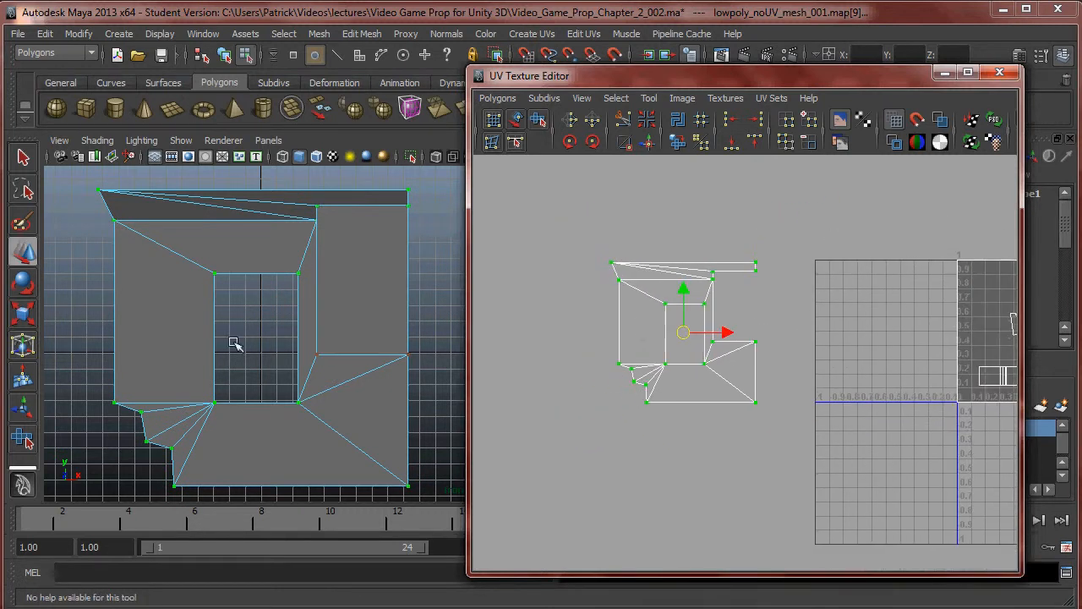
Minimize the UV Texture Editor, return to the full perspective view and select the whole mesh in object mode
middle_click_drag(222, 340, 207, 336, "alt")
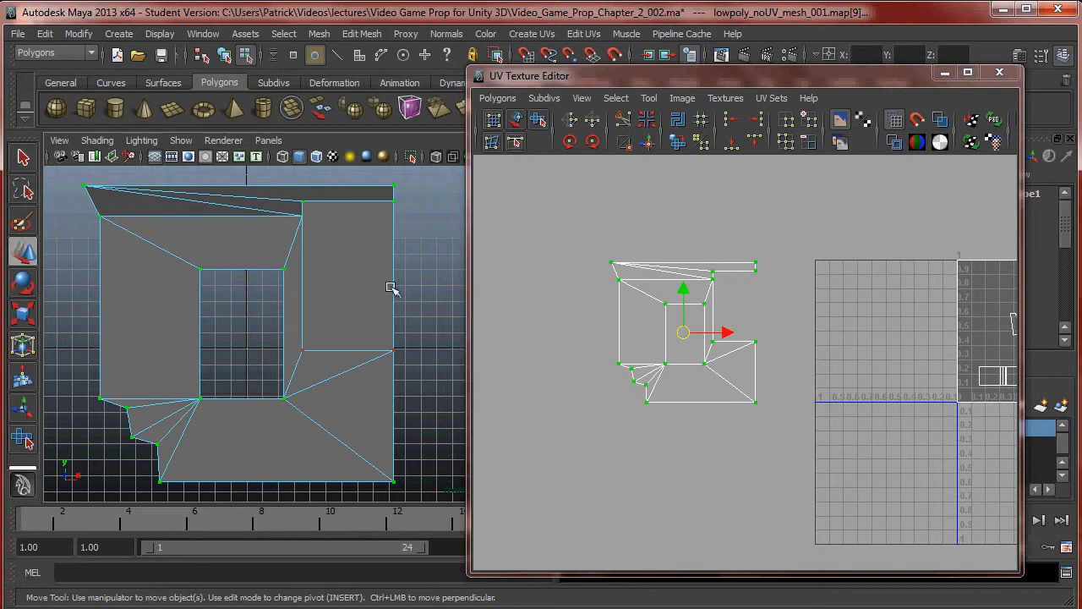
key("space")
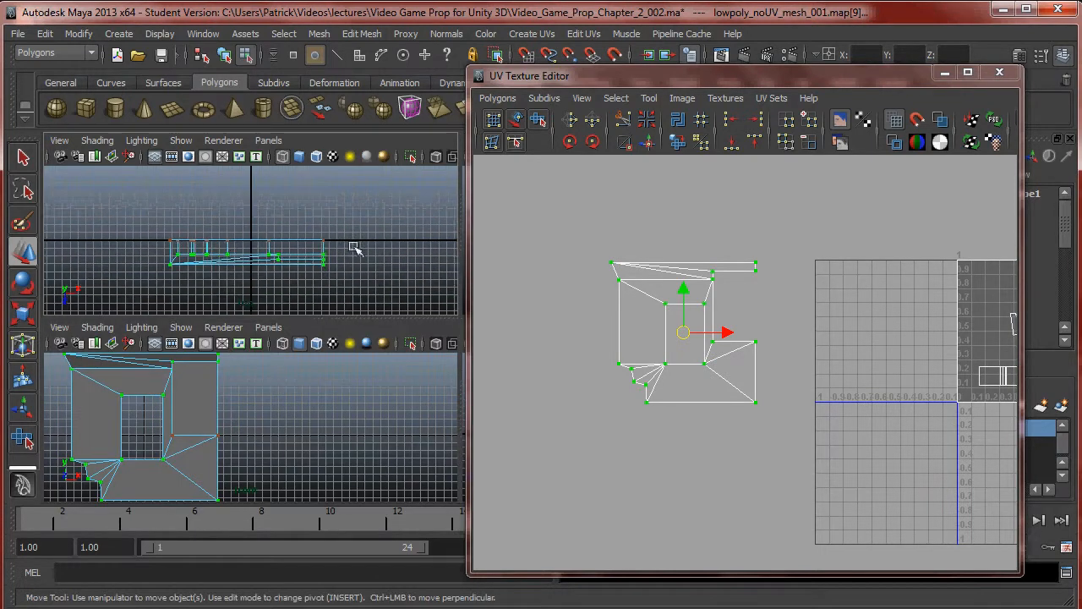
middle_click_drag(334, 245, 270, 252, "alt")
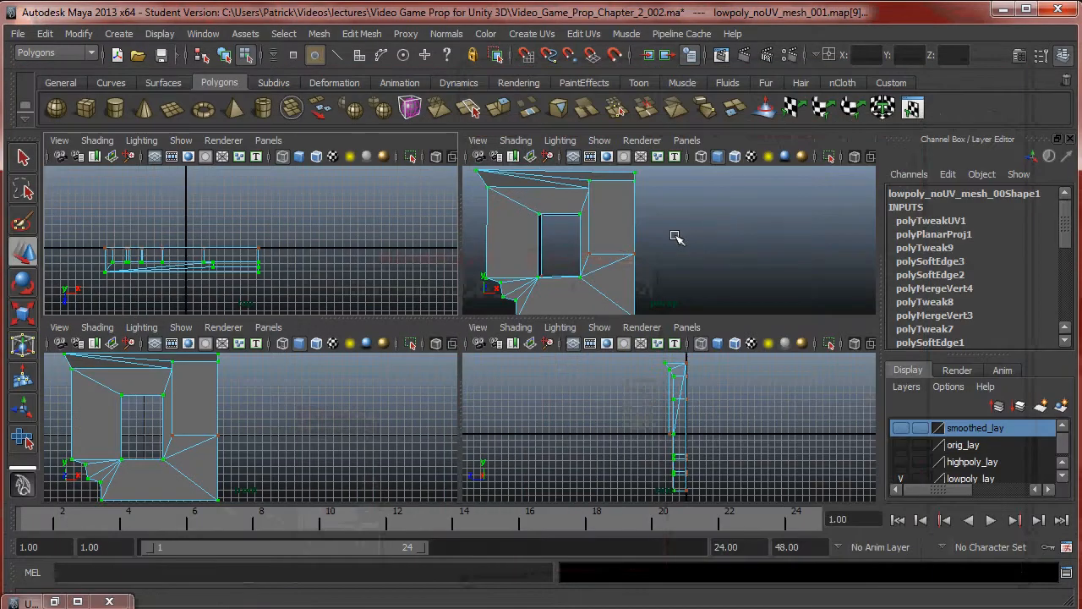
left_click_drag(742, 242, 595, 270, "alt")
key("space")
scroll(398, 291, "down", 2)
right_click_drag(350, 311, 425, 292)
left_click_drag(465, 359, 565, 364, "alt")
middle_click_drag(565, 364, 599, 298, "alt")
left_click_drag(598, 298, 635, 273, "alt")
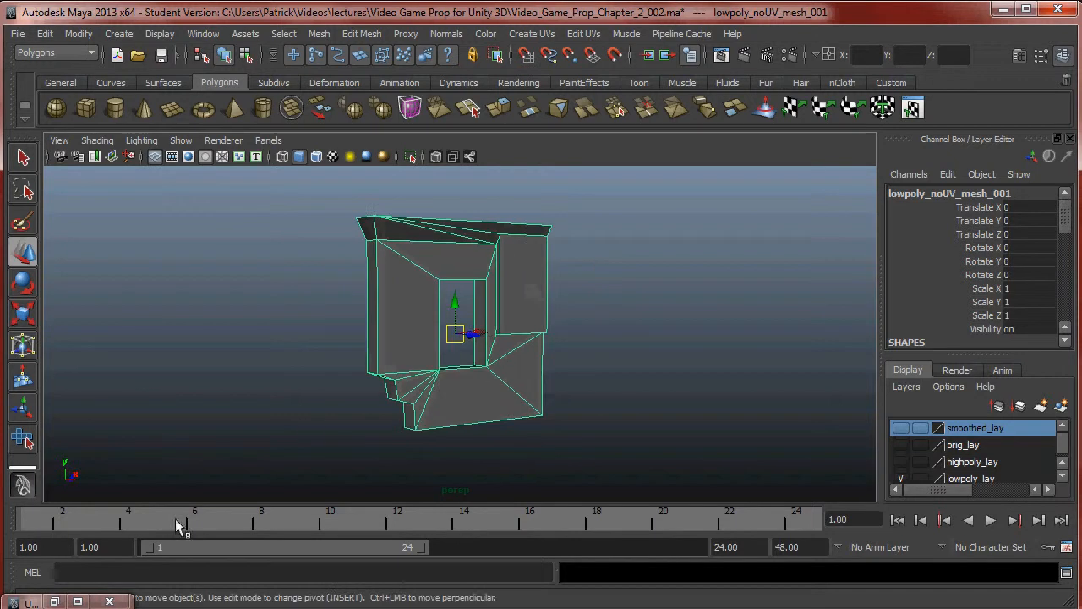
Create a Lambert material in the Hypershade, assign it to the low-poly mesh and minimize the Hypershade
left_click(203, 34)
mouse_move(249, 76)
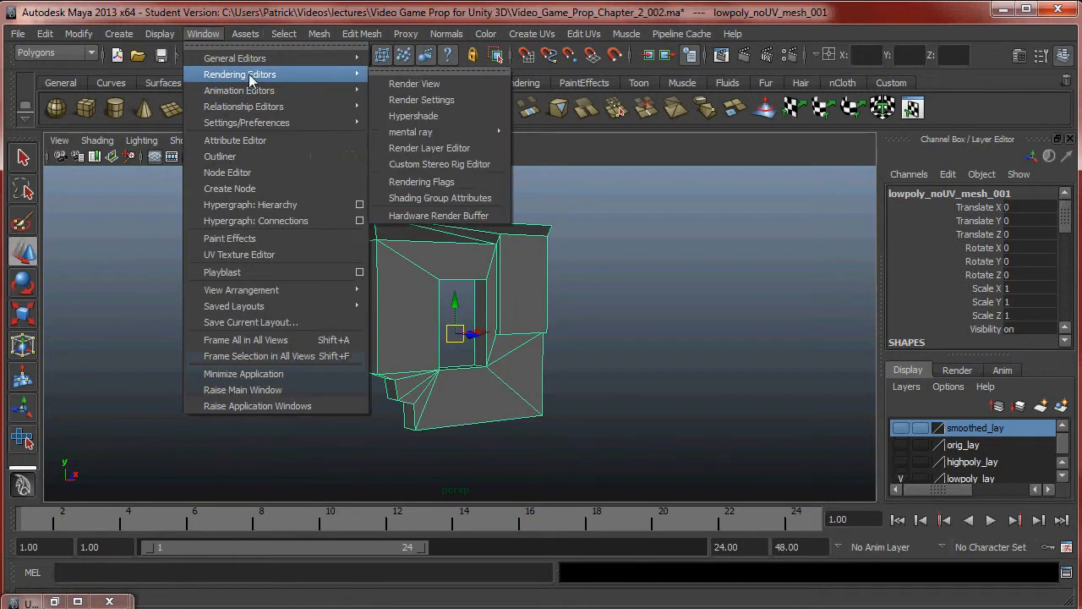
left_click(418, 115)
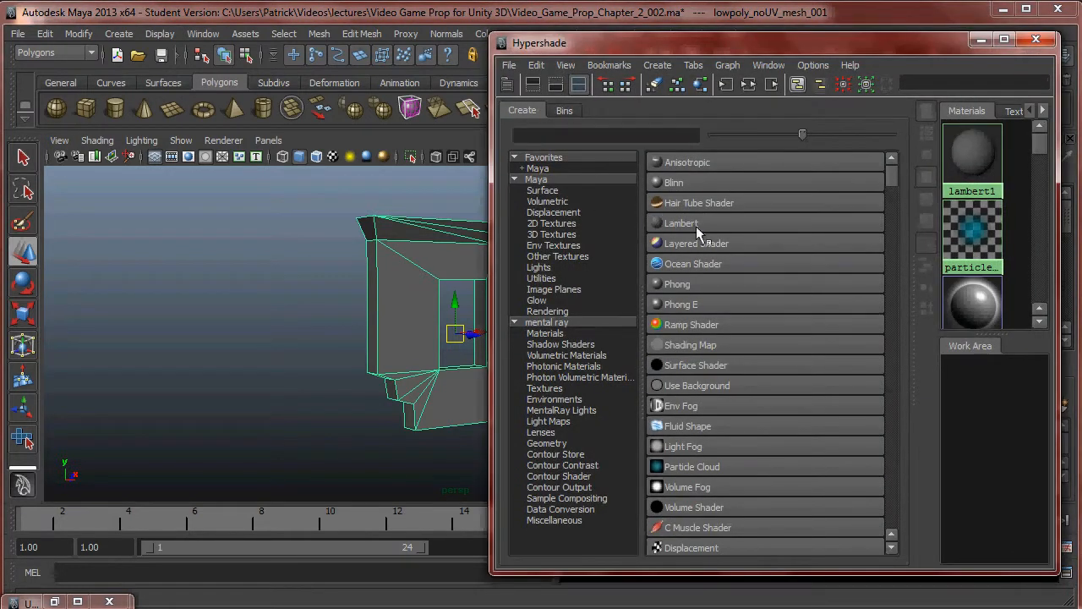
left_click(696, 224)
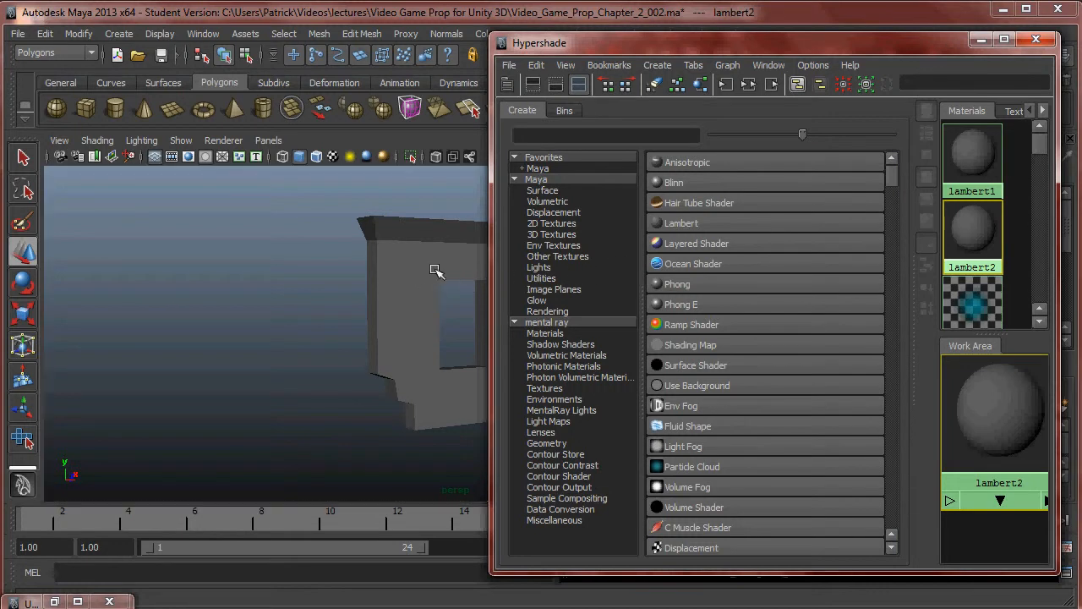
left_click(980, 40)
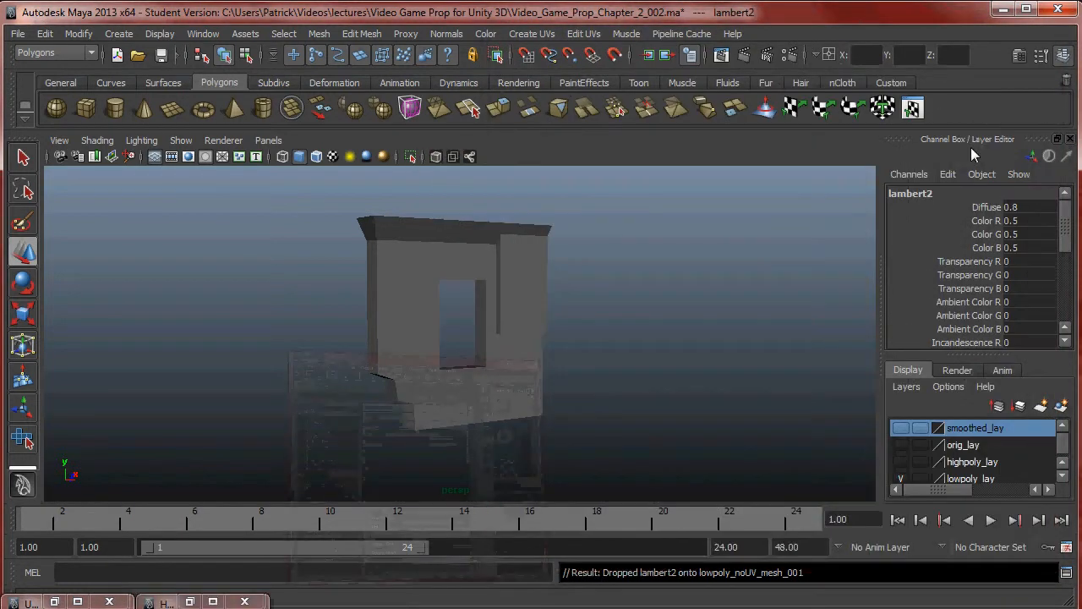
Rename the new Lambert material as checker_mat and connect a Checker texture to its Color
left_click(1019, 56)
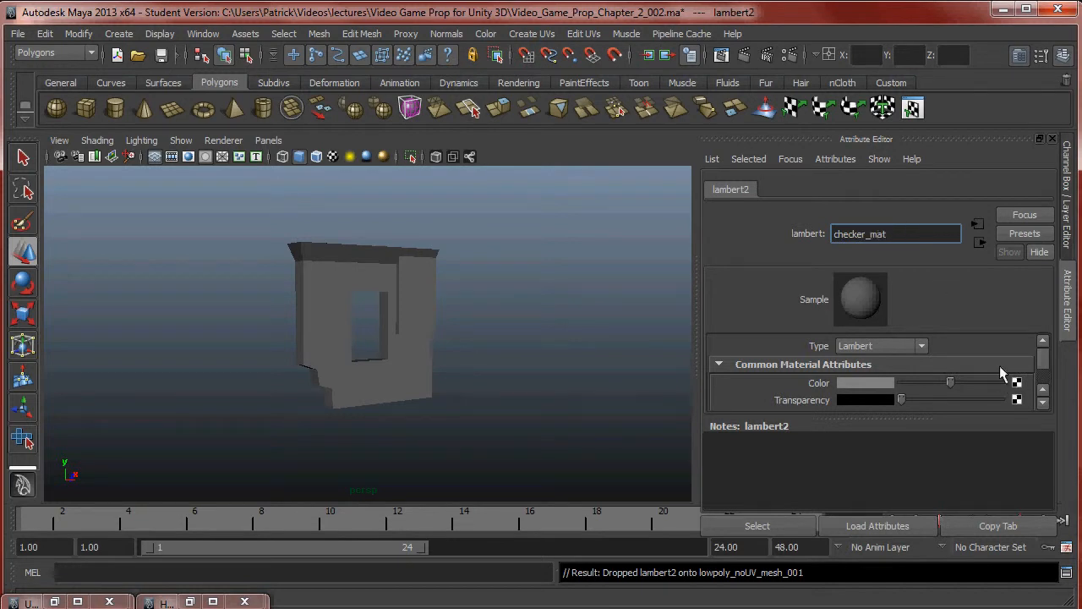
key("Return")
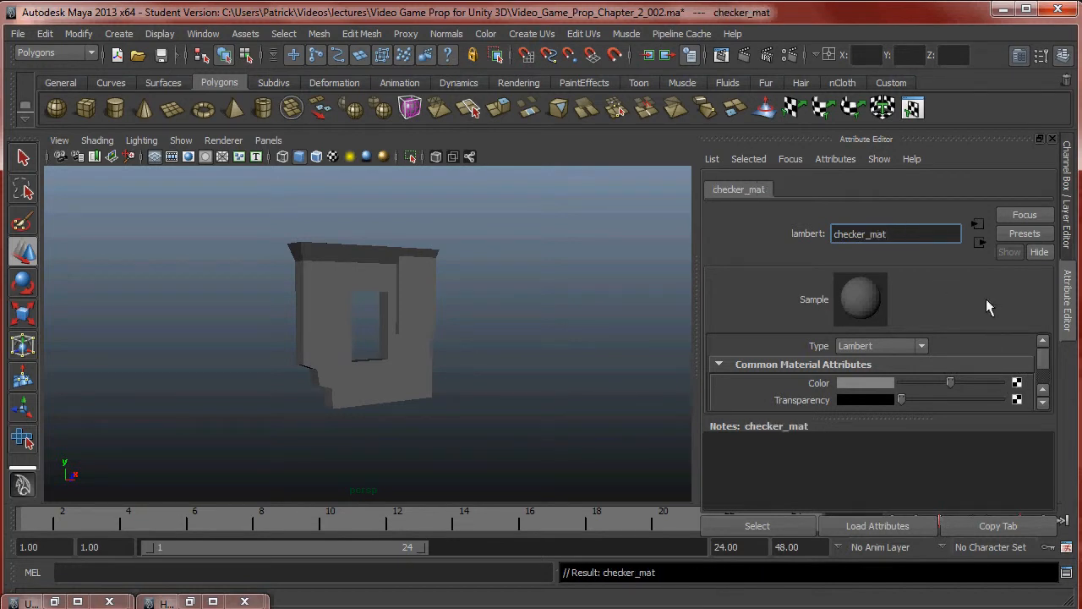
left_click(1017, 384)
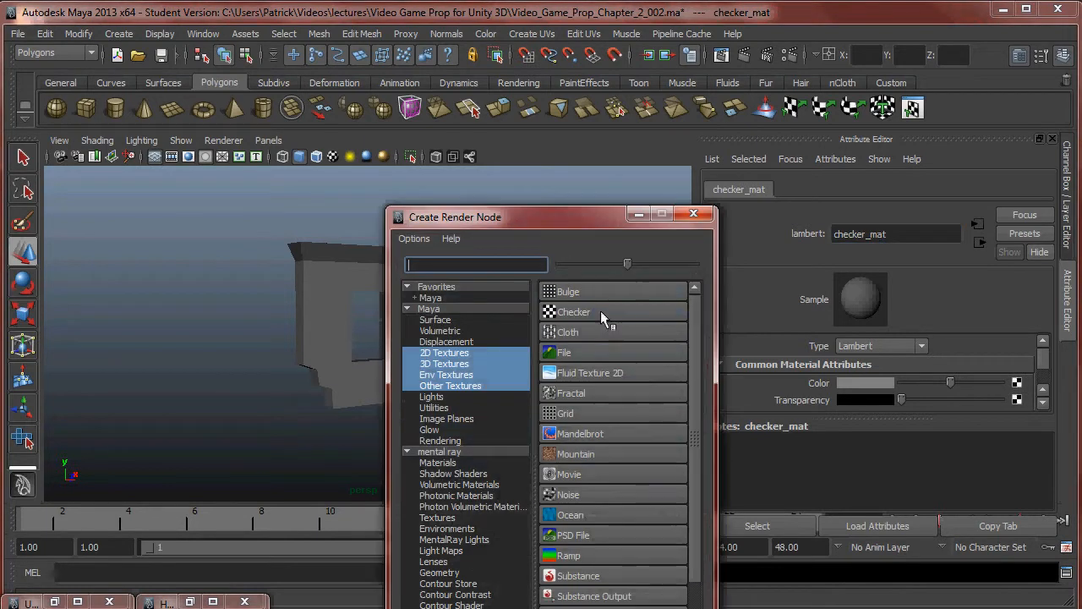
left_click(601, 311)
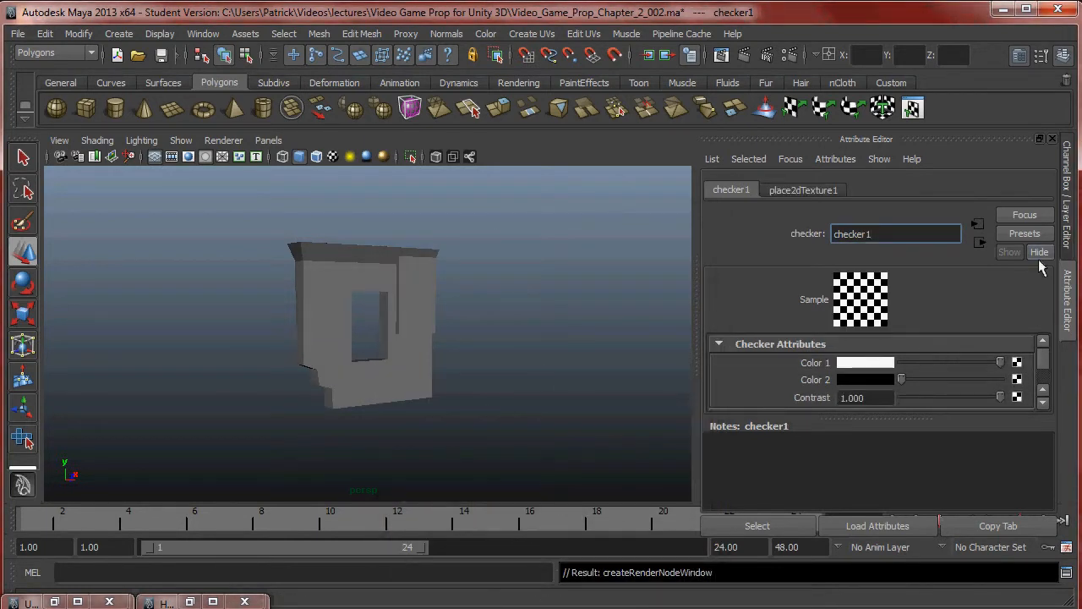
Look through the checker texture's attributes and turn on textured display for the mesh in the perspective view
left_click(790, 196)
left_click(735, 192)
scroll(764, 373, "down", 2)
scroll(781, 361, "up", 2)
scroll(786, 362, "down", 2)
scroll(787, 364, "up", 1)
scroll(787, 363, "up", 1)
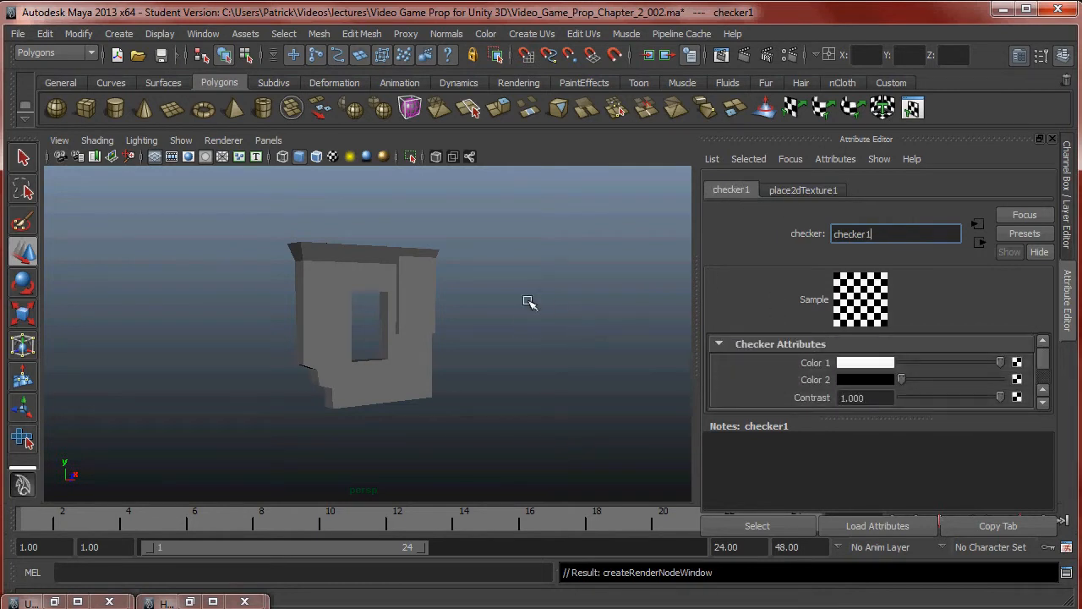
left_click_drag(530, 332, 560, 315, "alt")
key("6")
Set the checker texture's Repeat UV to 20 in both directions in its 2D placement attributes
left_click(816, 191)
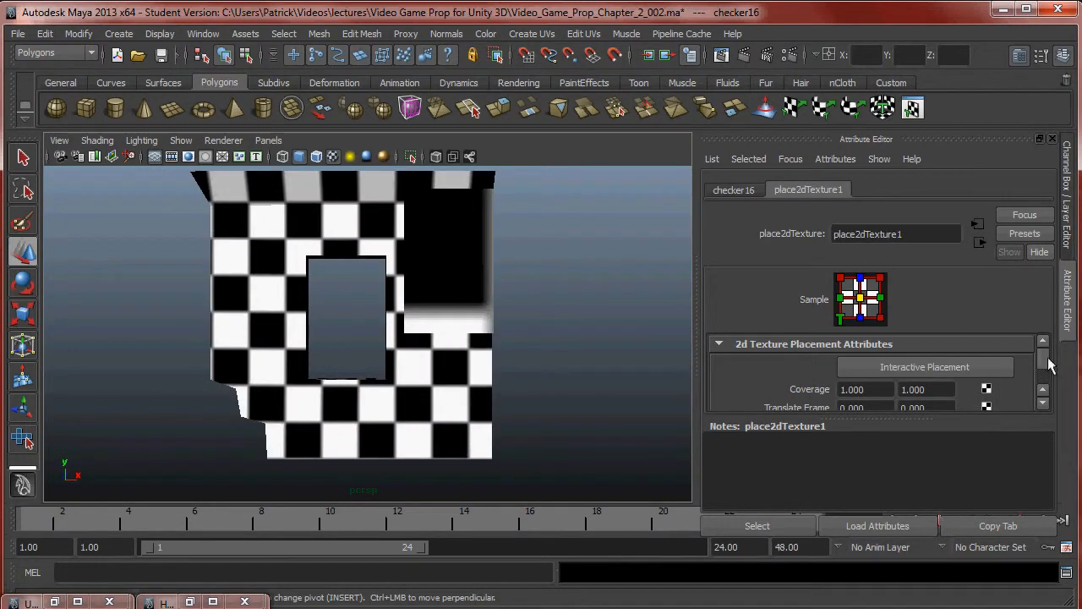
scroll(1049, 366, "down", 2)
left_click_drag(1049, 366, 1054, 375)
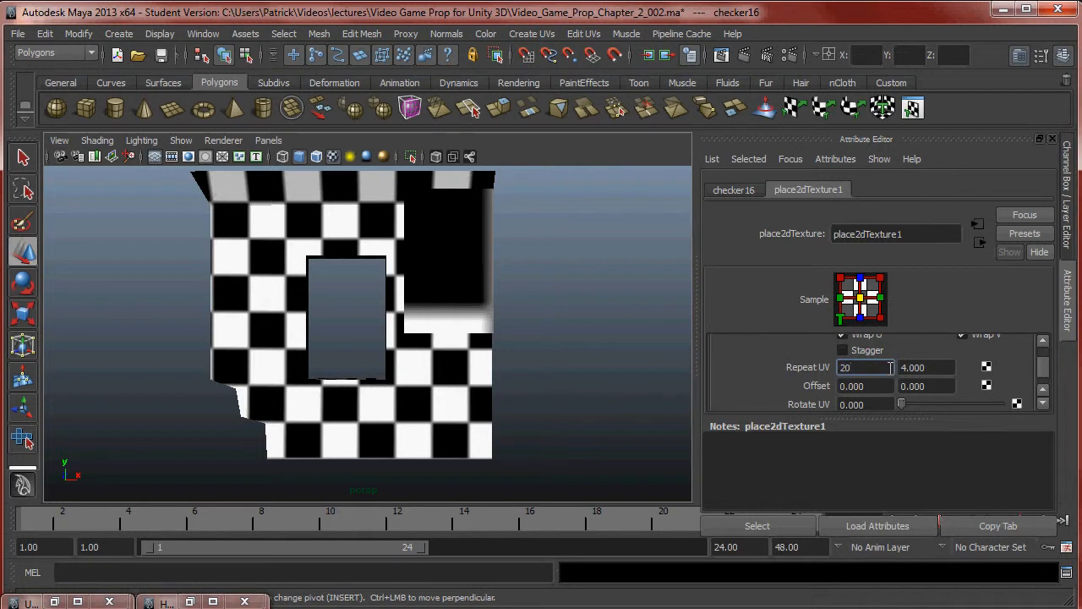
key("Tab")
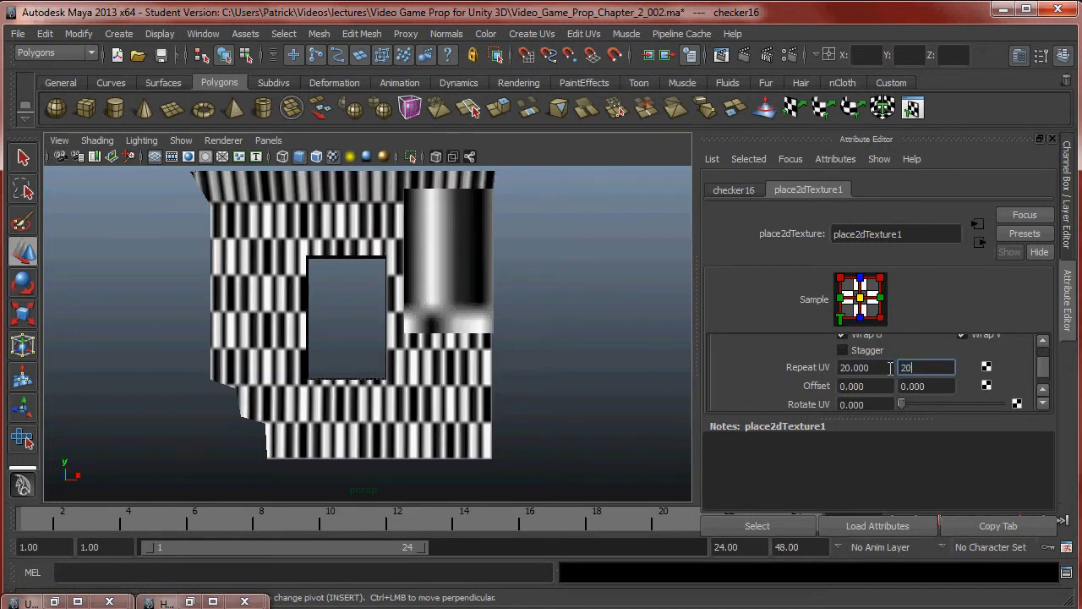
key("Return")
Switch the perspective view to high quality rendering and view the checkered mesh from several angles
left_click(229, 140)
left_click(258, 182)
mouse_move(509, 305)
left_mouse_down("alt")
mouse_move(442, 310)
mouse_move(544, 256)
mouse_move(528, 226)
mouse_move(541, 245)
mouse_move(522, 333)
mouse_move(536, 304)
mouse_move(557, 297)
mouse_move(428, 297)
mouse_move(411, 260)
left_mouse_up("alt")
middle_click_drag(474, 294, 464, 253, "alt")
left_click_drag(464, 253, 459, 321, "alt")
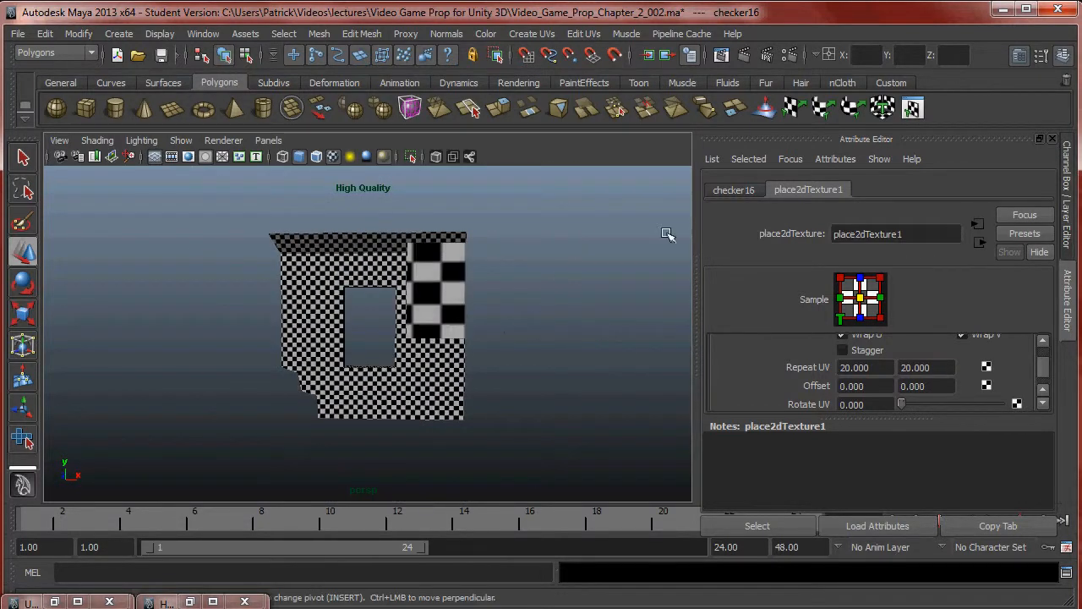
Close the Attribute Editor and select the checkered mesh with its stepped side faces in close view
left_click(1051, 138)
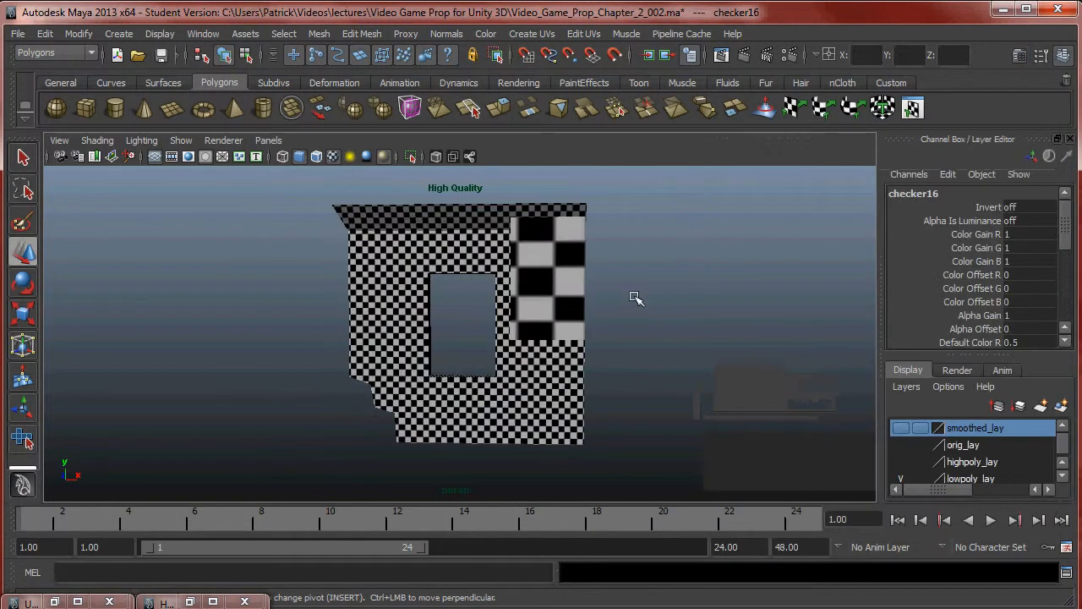
left_click_drag(522, 321, 580, 369, "alt")
left_click(625, 365)
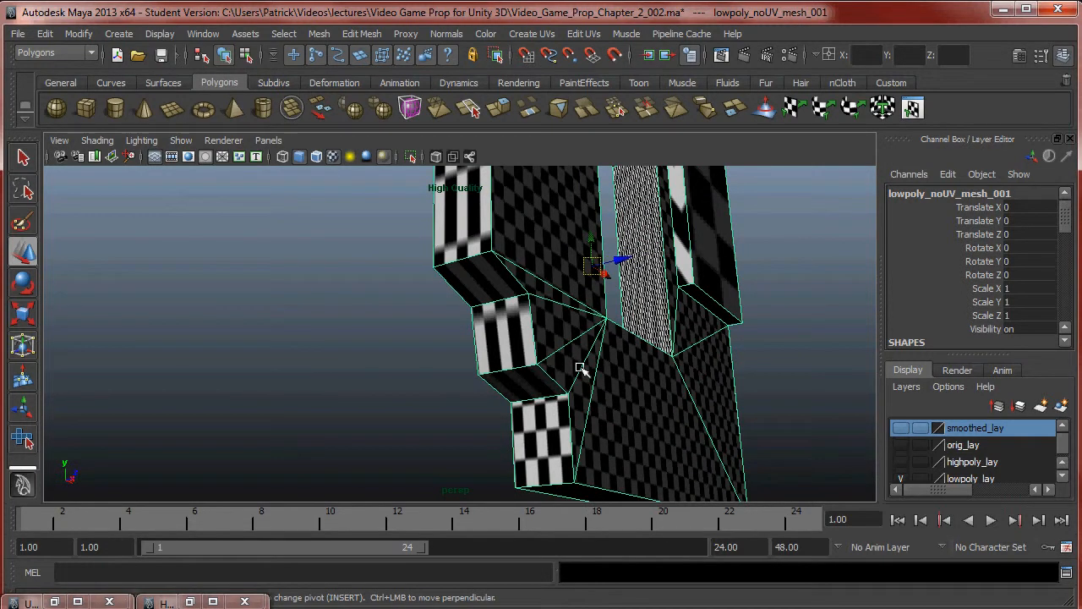
Select the side faces along the mesh's stepped edge and view them straight on from the side
left_click_drag(704, 413, 566, 327, "alt")
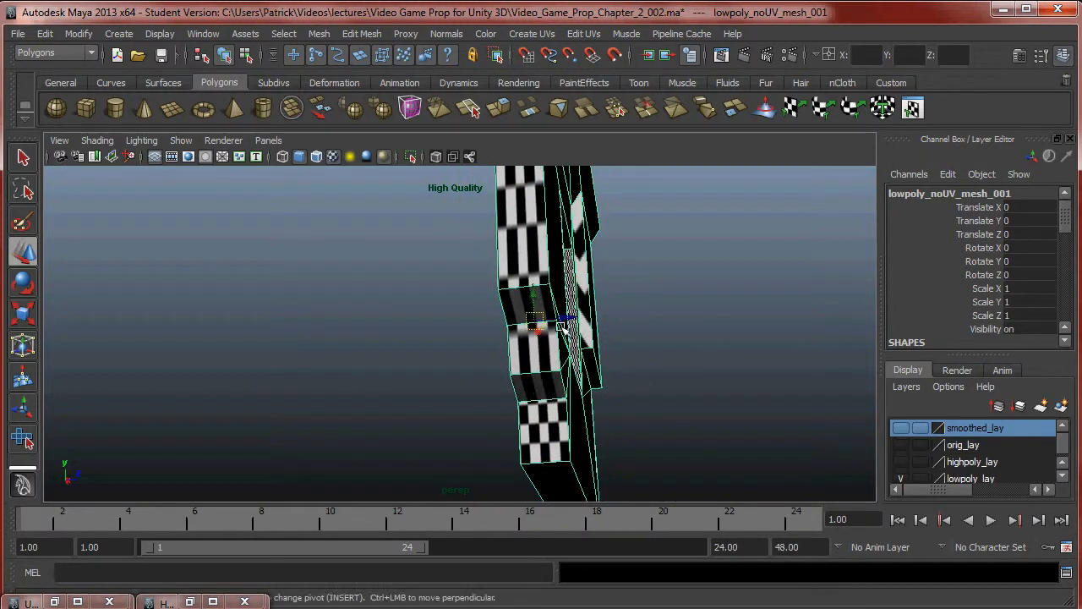
left_click_drag(568, 325, 393, 244, "alt")
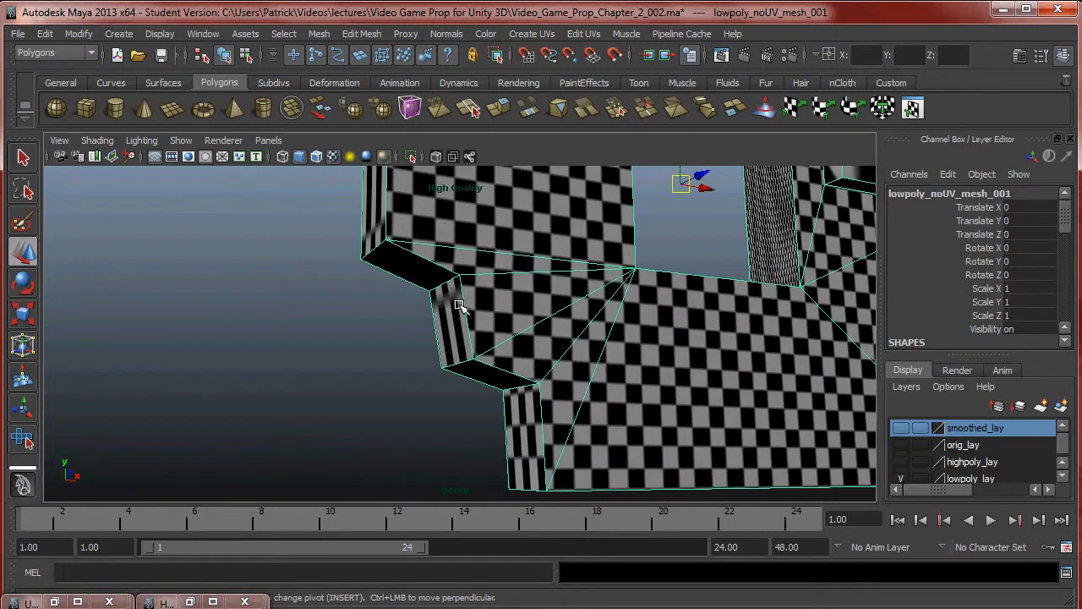
left_click_drag(531, 464, 626, 339, "alt")
right_click_drag(626, 339, 614, 392)
left_click(614, 404)
left_click_drag(539, 227, 558, 363, "alt")
left_click_drag(415, 326, 657, 350, "alt")
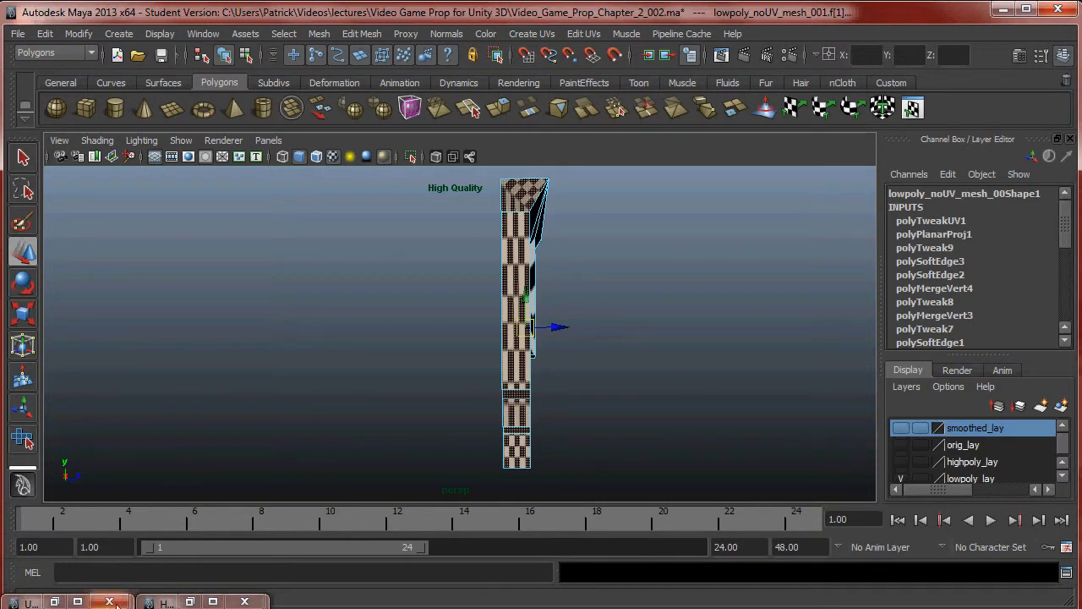
Open the UV Texture Editor, hide its texture image and create UVs based on camera for the selected side faces
left_click(51, 601)
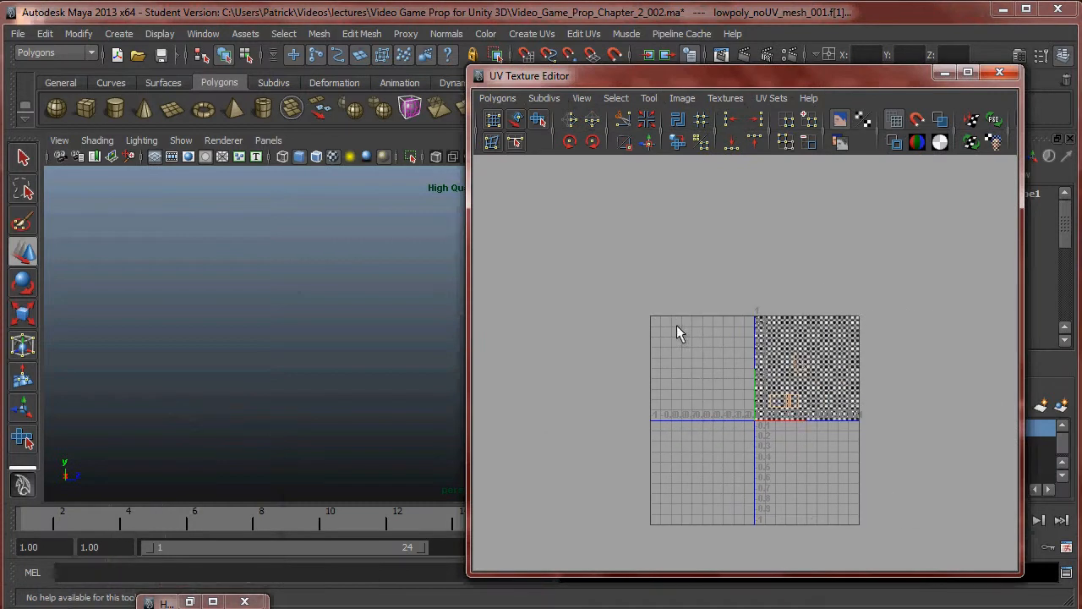
left_click(840, 119)
scroll(744, 338, "up", 2)
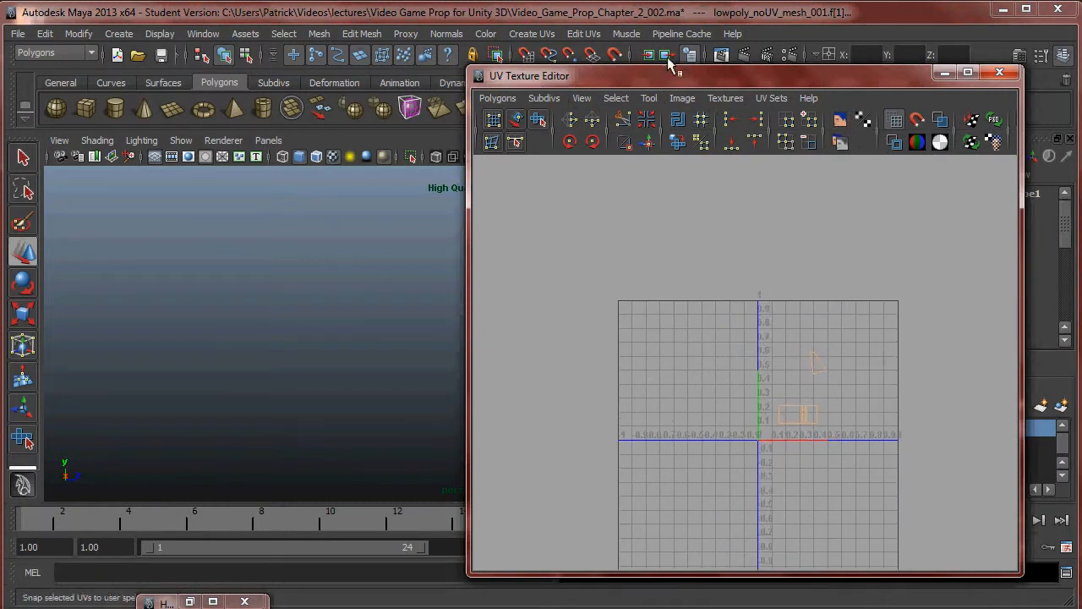
left_click(531, 34)
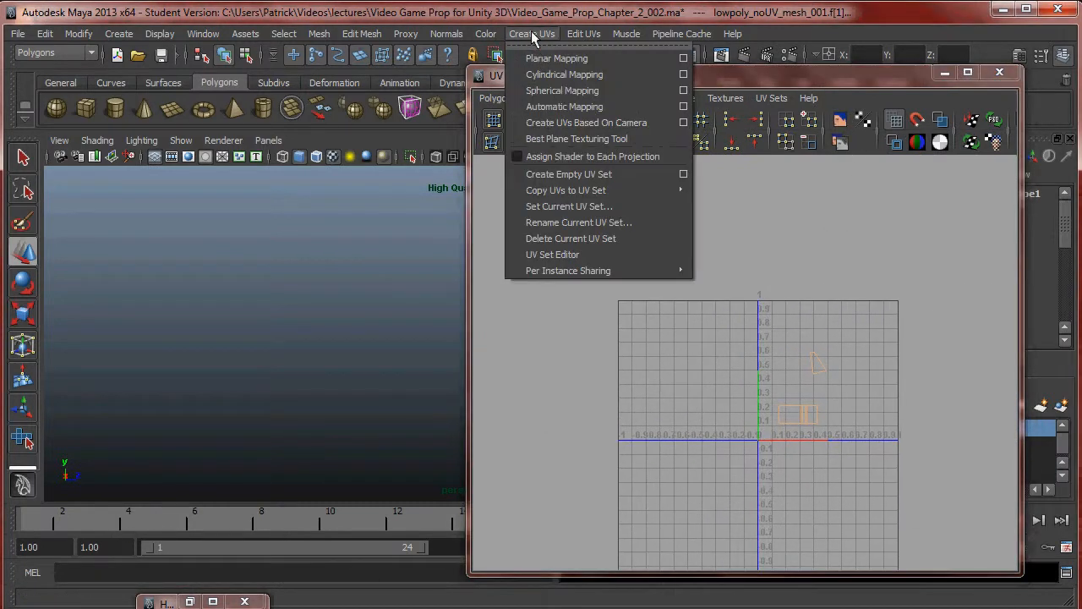
left_click(584, 122)
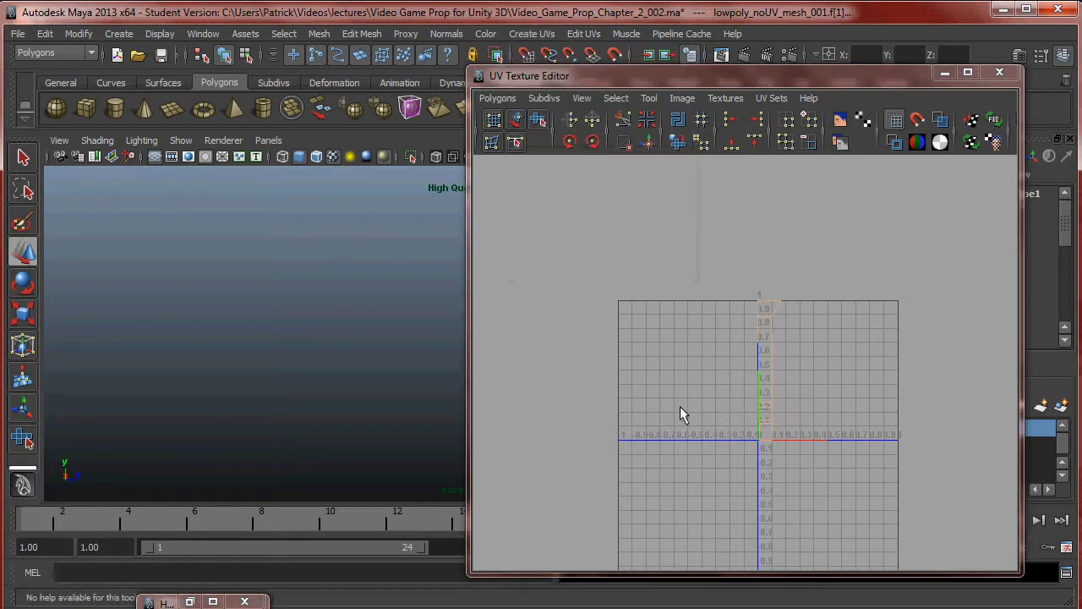
Select all UVs of the new side strip and move the shell to the right, outside the 0–1 UV square
scroll(821, 403, "up", 3)
right_click_drag(729, 306, 768, 305)
left_click_drag(653, 158, 901, 467)
scroll(900, 464, "down", 3)
left_click_drag(795, 337, 956, 340)
middle_click_drag(955, 340, 763, 326, "alt")
scroll(764, 326, "up", 2)
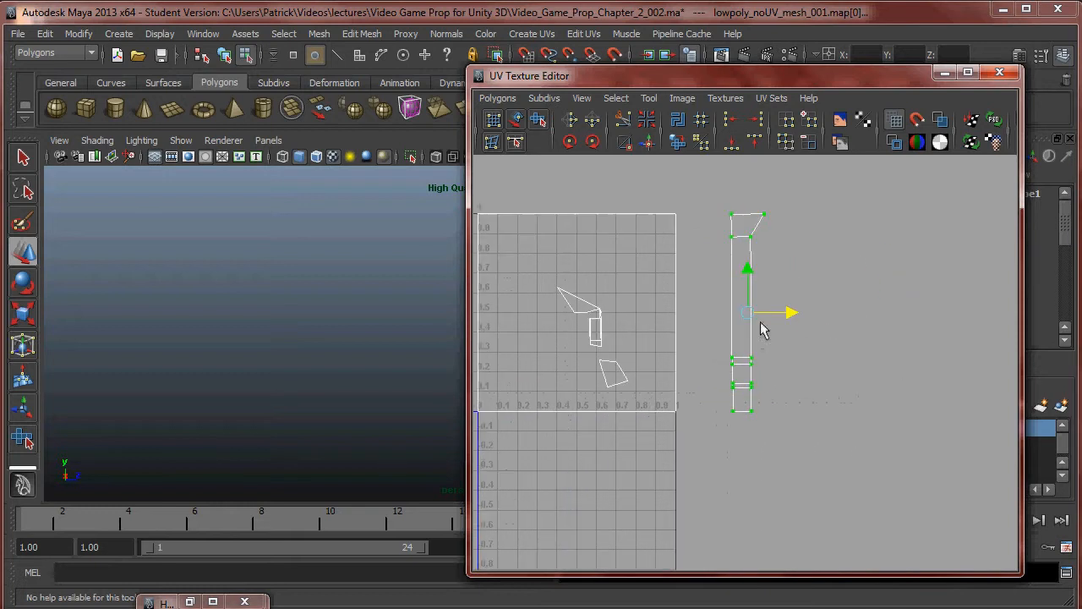
Unfold the side strip's UVs with the Smooth UV Tool to spread out its compressed rows
left_click(540, 123)
left_click_drag(710, 417, 830, 420)
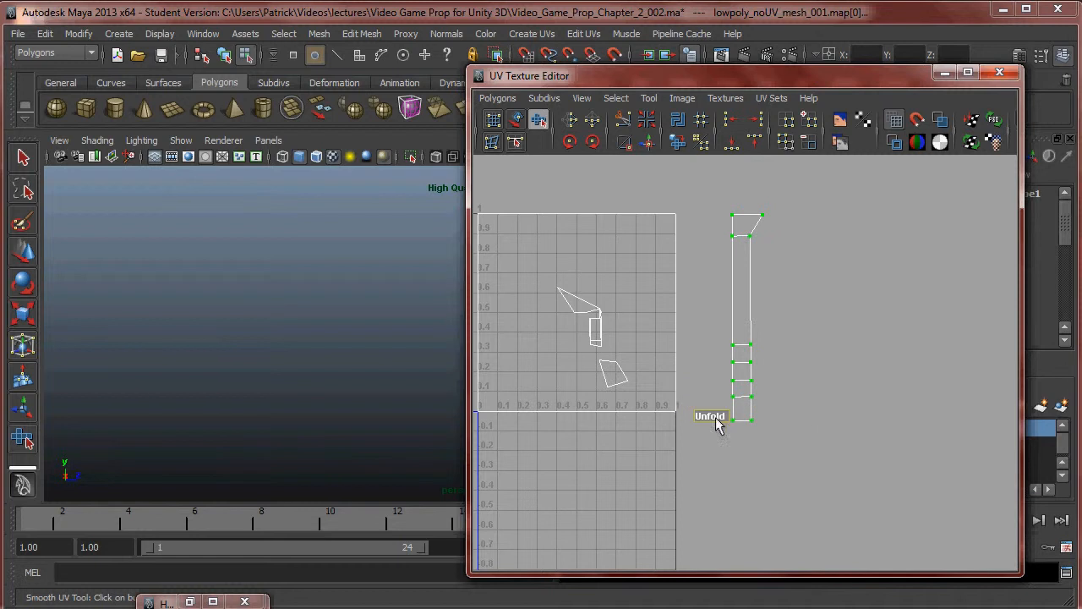
right_click_drag(837, 372, 894, 381, "alt")
middle_click_drag(819, 369, 828, 395, "alt")
right_click_drag(828, 395, 811, 368, "alt")
Align the UVs along the side strip's left, right and top edges so each edge is straight
left_click_drag(748, 456, 745, 534)
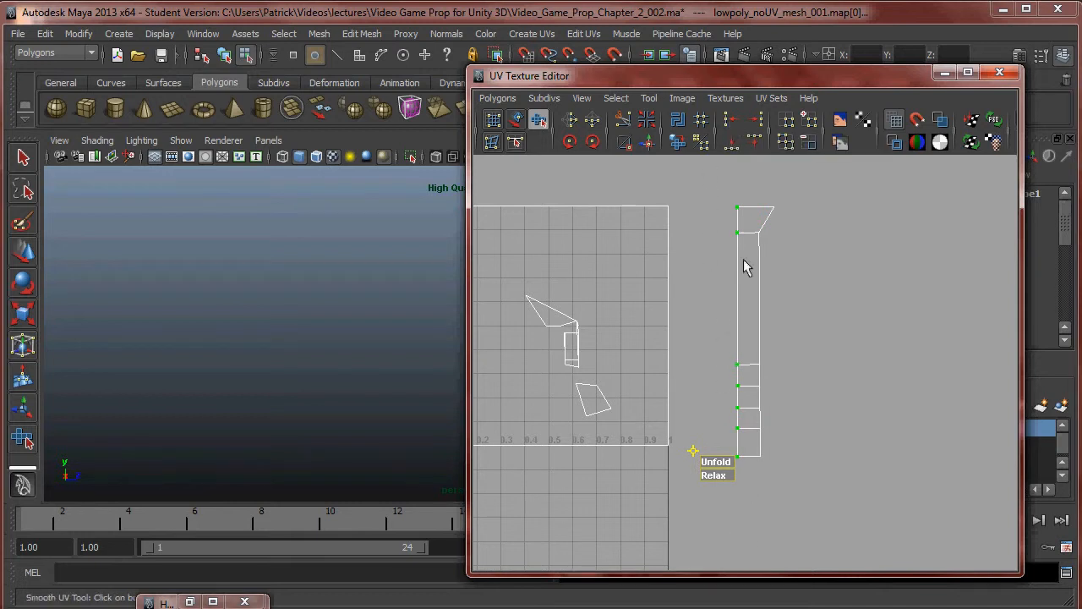
left_click_drag(768, 454, 773, 511)
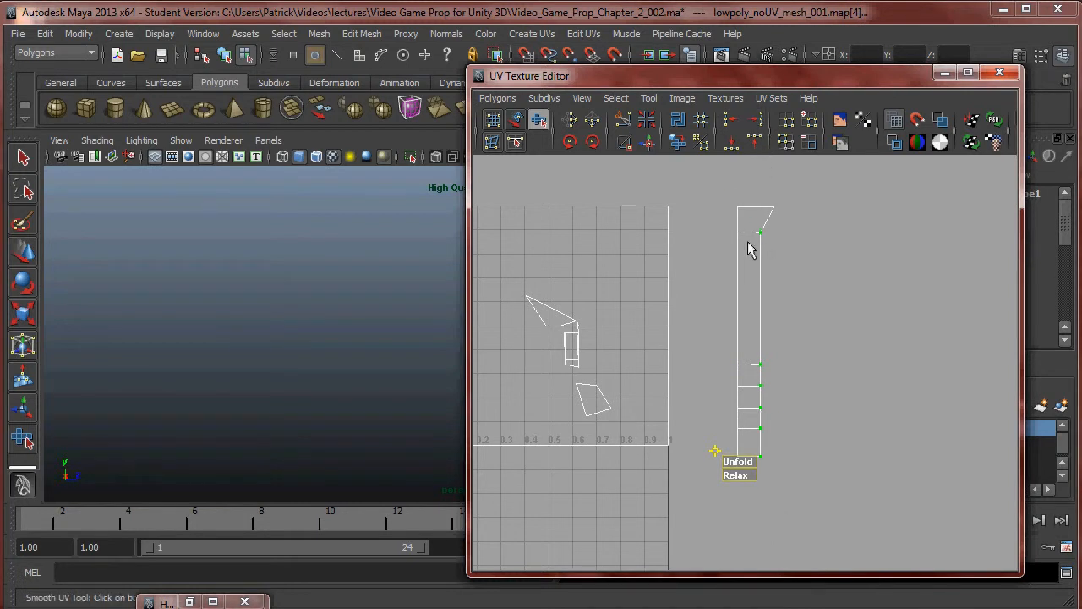
left_click_drag(797, 216, 798, 217)
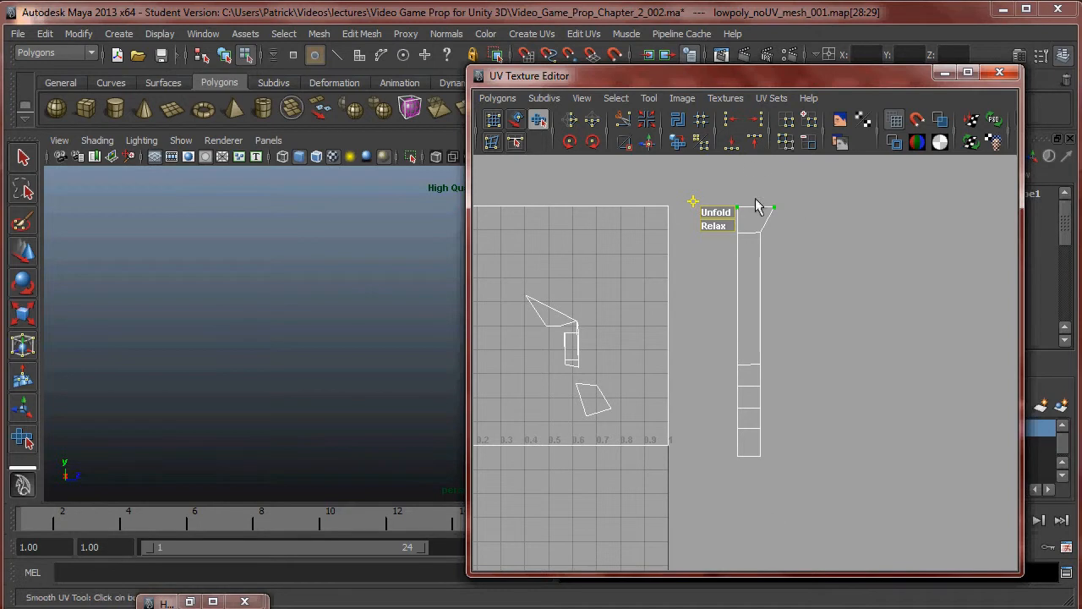
Align each crosswise row of UVs down the side strip so the rows run level
left_click_drag(720, 229, 724, 232)
left_click_drag(777, 365, 729, 381)
left_click_drag(783, 415, 724, 398)
left_click_drag(768, 439, 715, 426)
left_click_drag(787, 474, 749, 435)
Select the whole side strip shell and move it to the left of the large front shell
right_click_drag(760, 304, 799, 298)
scroll(754, 245, "down", 2)
left_click_drag(728, 212, 855, 512)
scroll(702, 378, "down", 2)
scroll(701, 378, "down", 1)
middle_click_drag(702, 378, 828, 369, "alt")
key("w")
left_click_drag(947, 351, 502, 350)
middle_click_drag(569, 362, 625, 344, "alt")
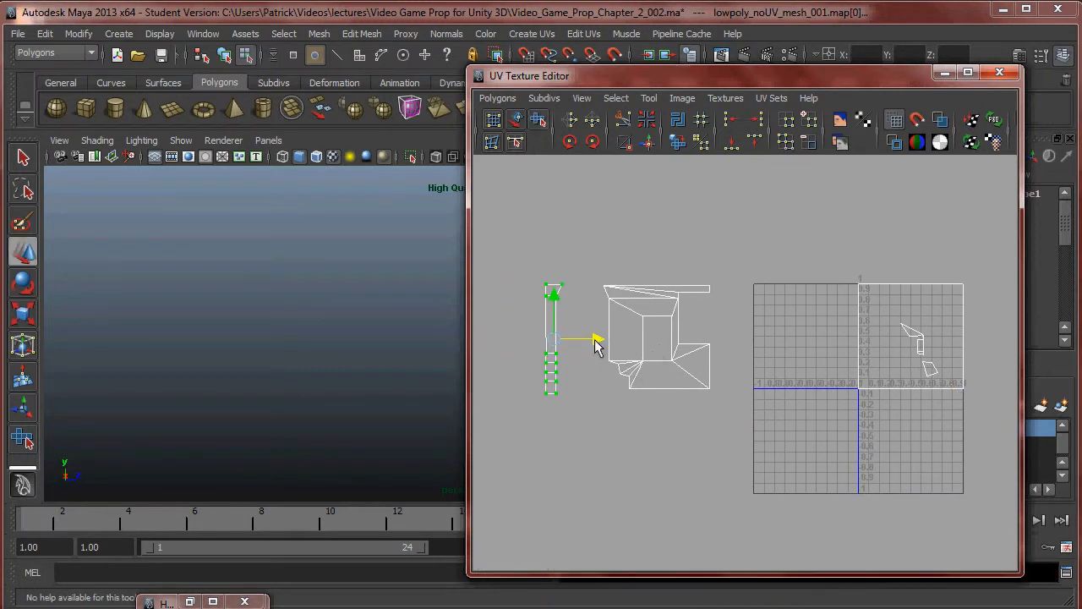
Minimize the UV Texture Editor and select the long flat face on the underside of the mesh
left_click(944, 72)
left_click_drag(728, 329, 500, 301, "alt")
right_click_drag(499, 301, 449, 385)
left_click_drag(449, 385, 602, 343, "alt")
key("F8")
right_click_drag(602, 344, 580, 372)
left_click(575, 338)
View the underside face straight on and create its UVs based on camera
left_click_drag(574, 338, 564, 364, "alt")
mouse_move(463, 409)
left_mouse_down("alt")
mouse_move(474, 380)
mouse_move(461, 394)
left_mouse_up("alt")
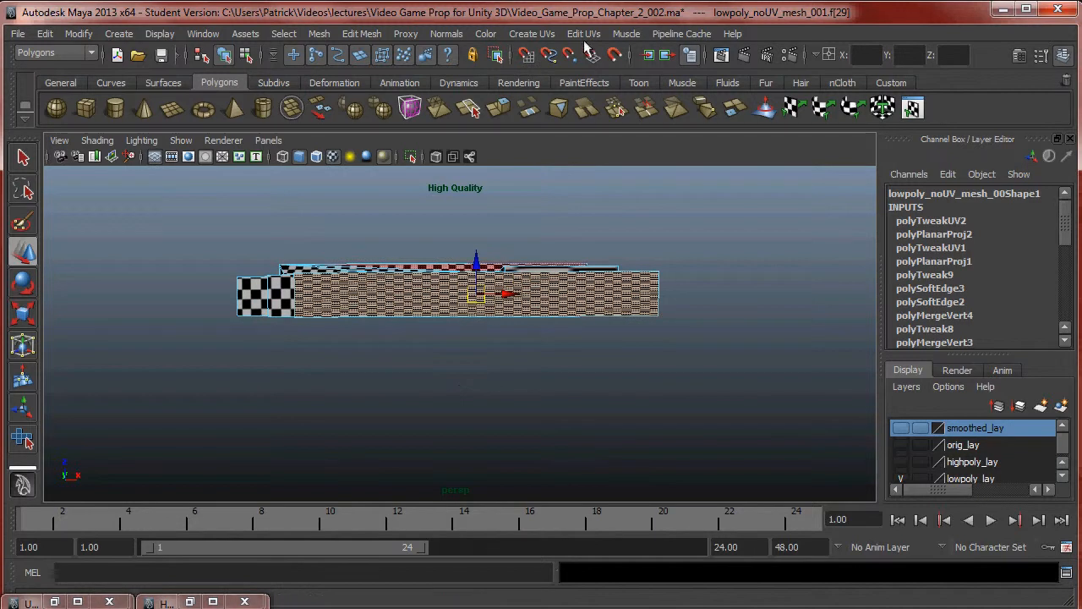
left_click(532, 33)
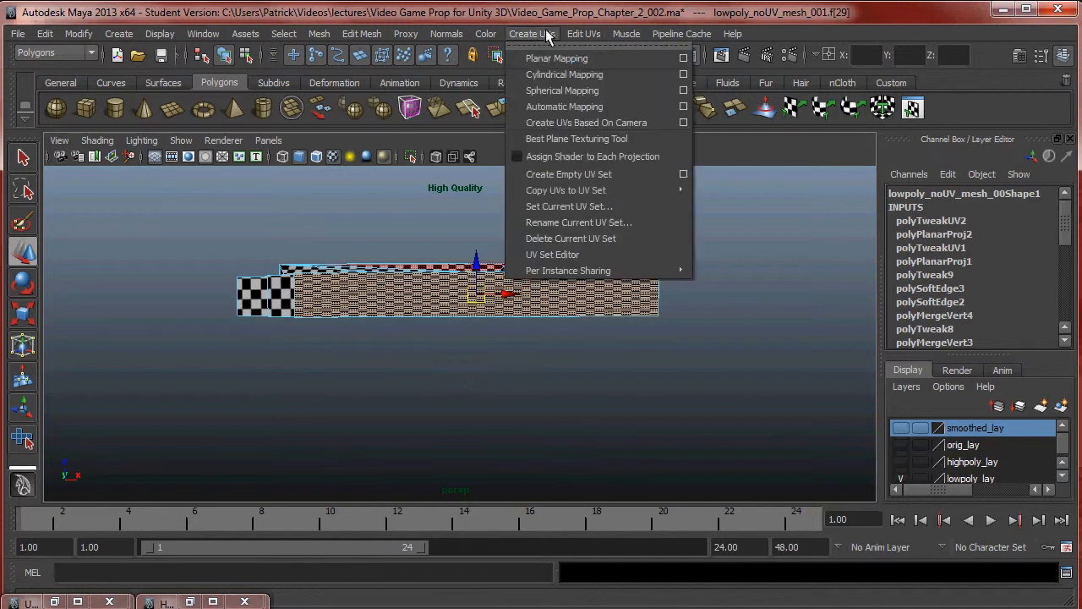
left_click(591, 123)
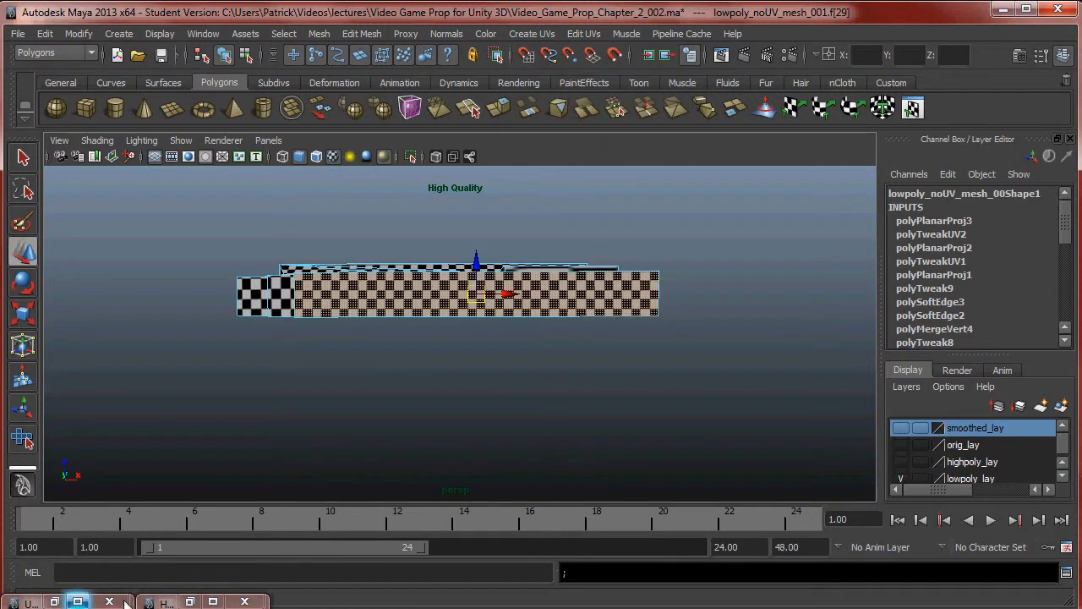
Reopen the UV Texture Editor and move the underside face's UV shell left, out of the 0–1 square
left_click(56, 601)
middle_click_drag(746, 328, 667, 318, "alt")
right_click_drag(867, 369, 905, 366)
left_click_drag(765, 354, 944, 421)
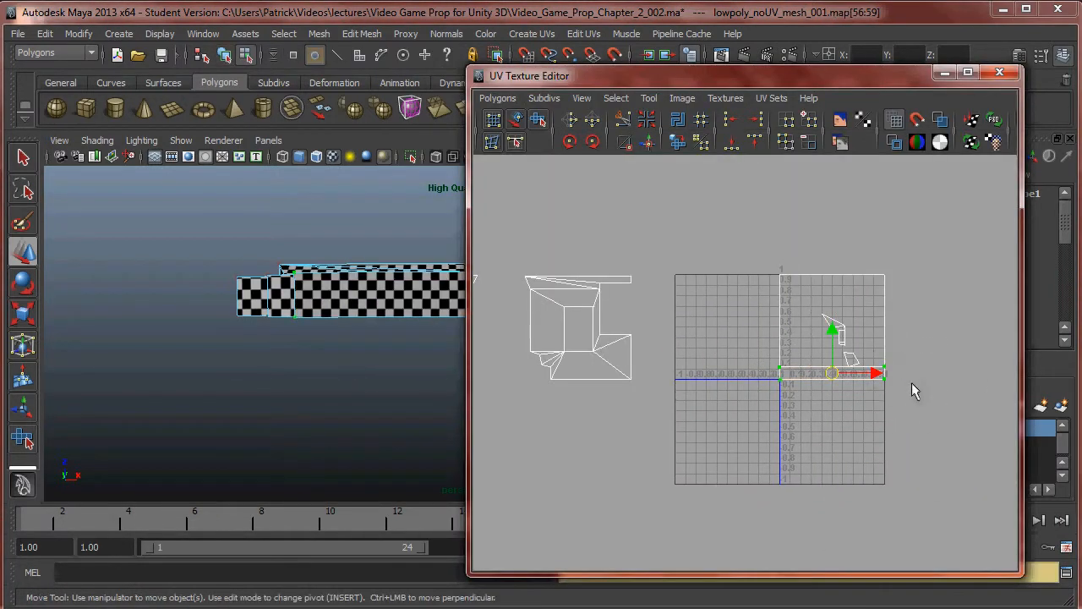
left_click_drag(863, 372, 756, 375)
right_click_drag(756, 374, 816, 404, "alt")
Unfold the underside shell with the Smooth UV Tool and align its four edges into a clean rectangle
left_click(539, 119)
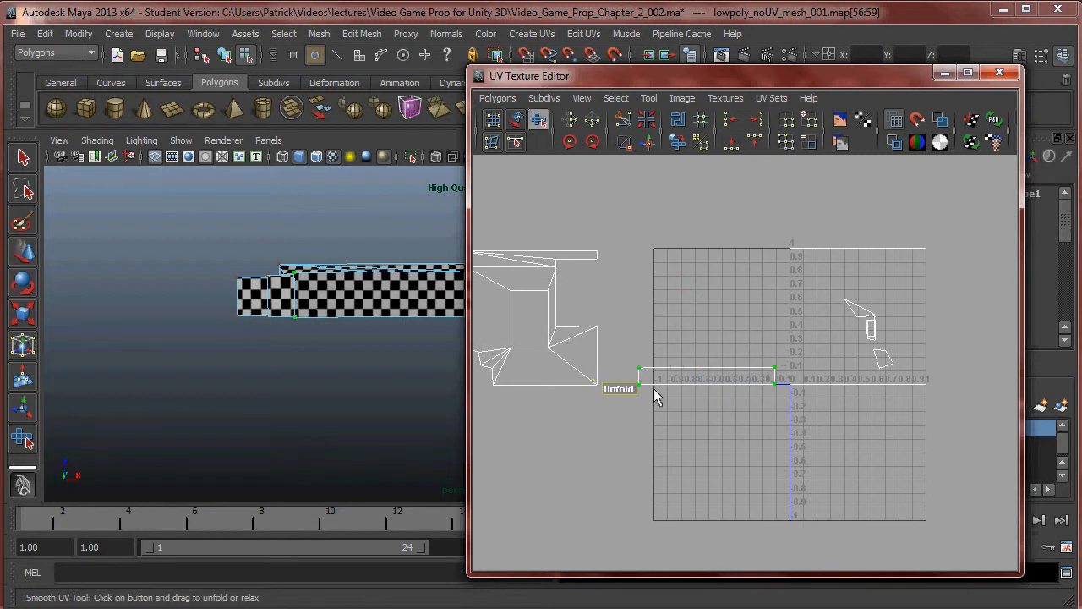
right_click_drag(672, 384, 695, 387, "alt")
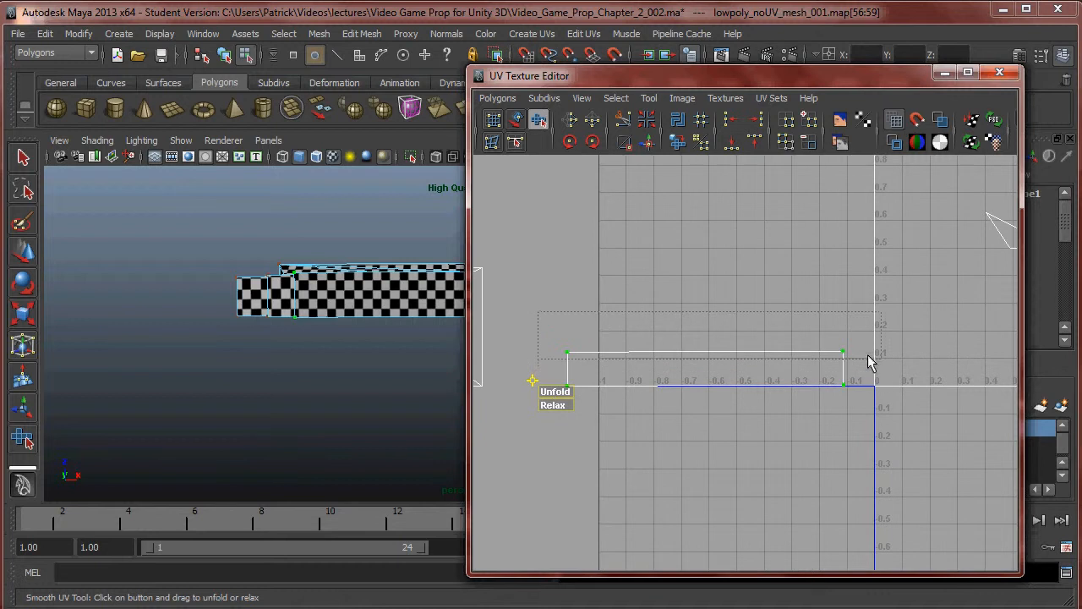
left_click_drag(888, 367, 888, 365)
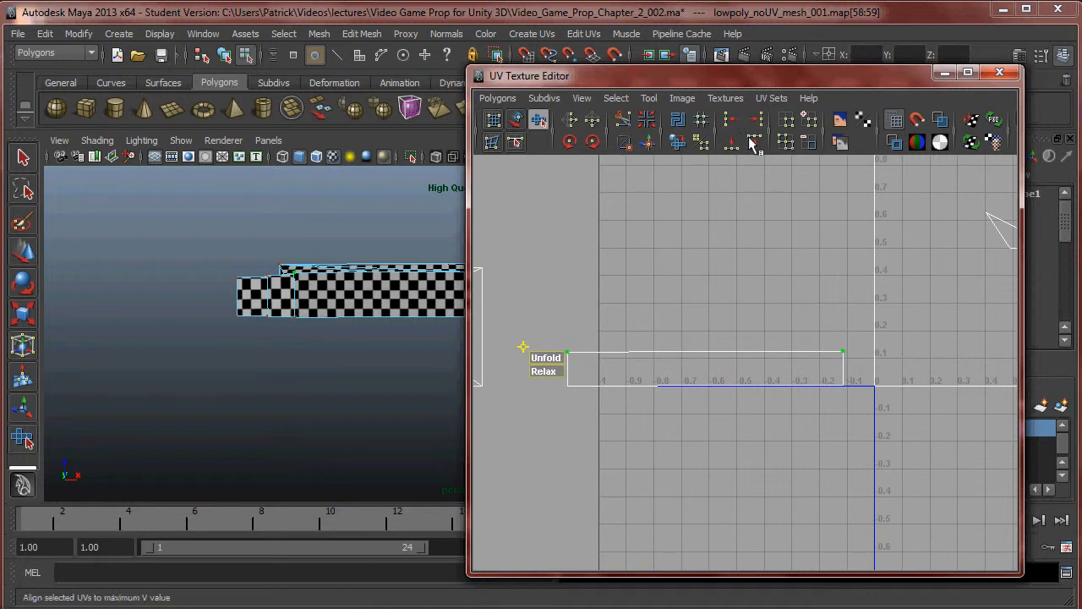
left_click_drag(866, 376, 864, 372)
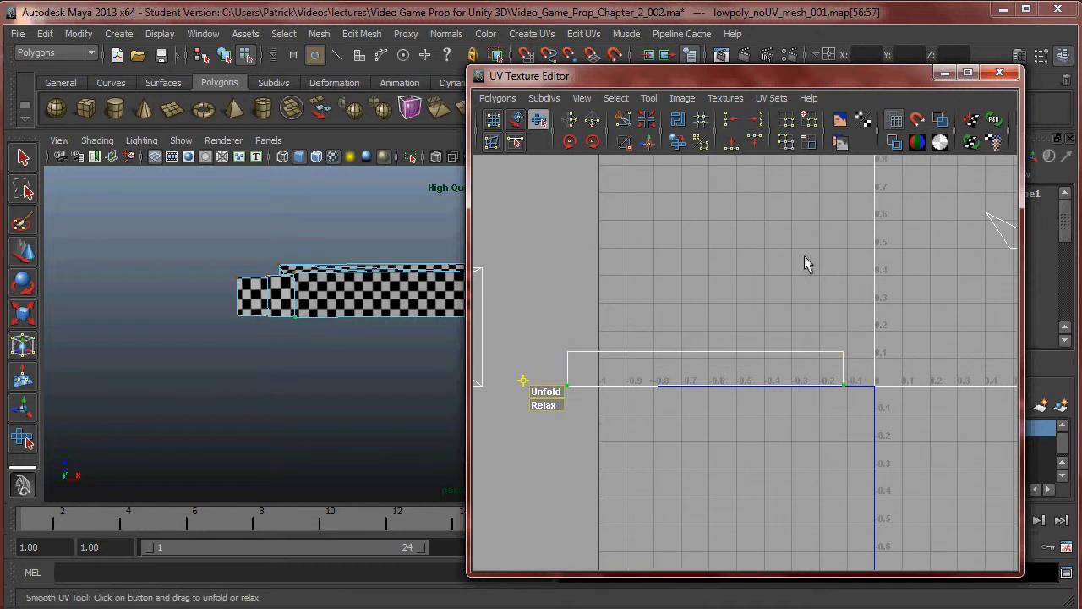
left_click_drag(850, 456, 848, 453)
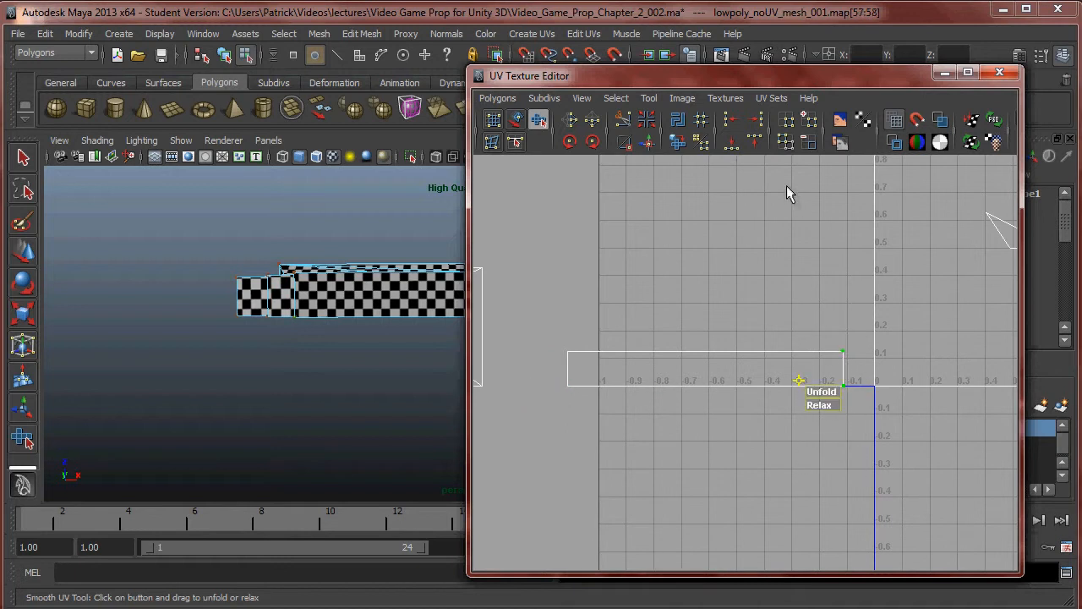
left_click_drag(545, 448, 545, 448)
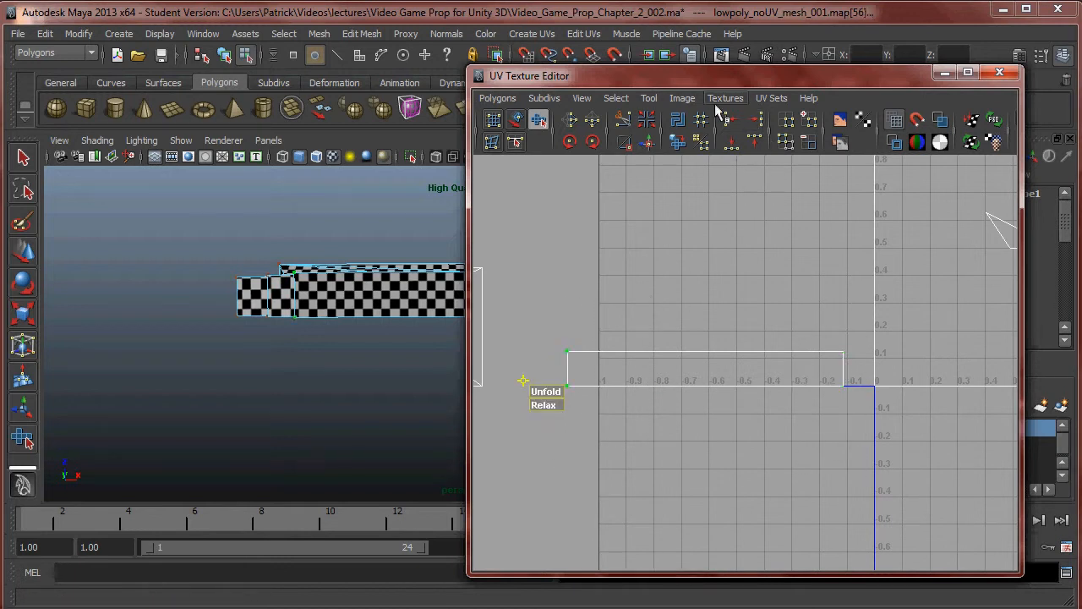
Select the whole underside shell and move it directly below the large front shell
right_click_drag(746, 356, 663, 356, "alt")
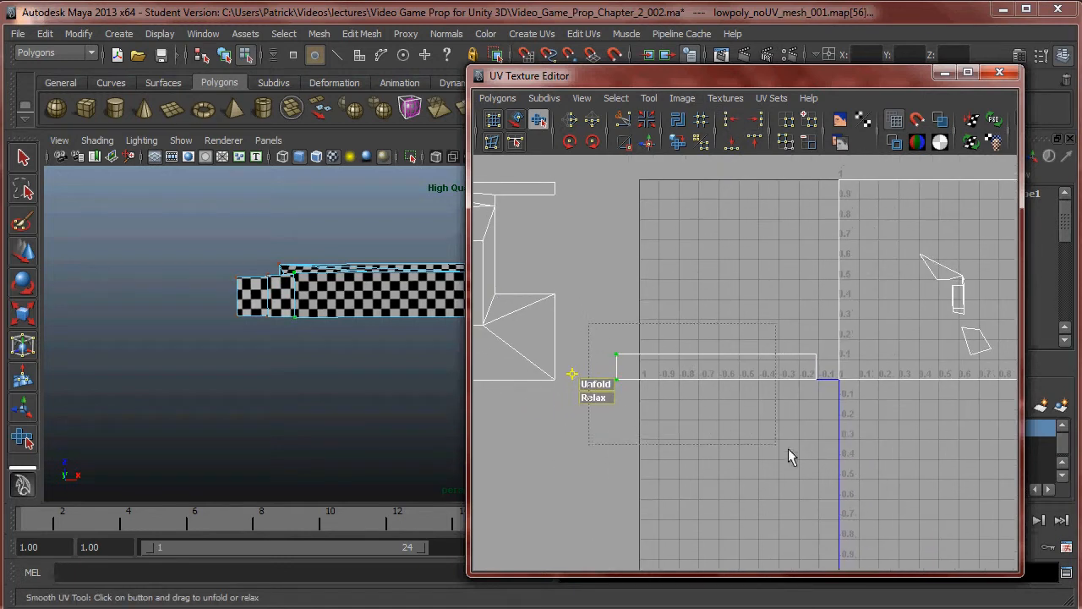
right_click_drag(823, 476, 715, 437, "alt")
middle_click_drag(715, 437, 796, 386, "alt")
key("w")
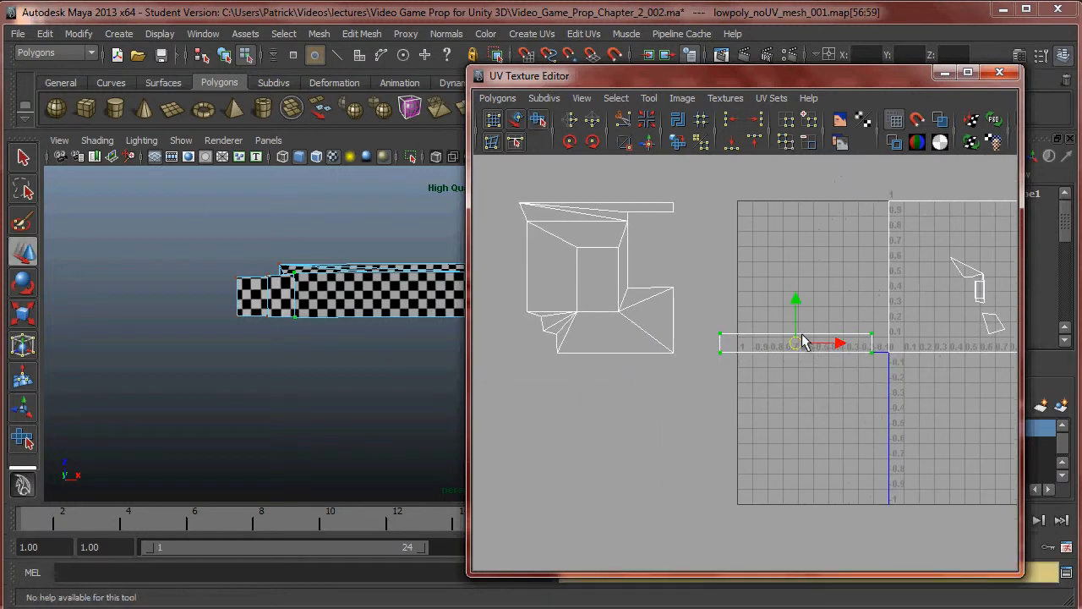
left_click_drag(802, 340, 623, 417)
middle_click_drag(623, 418, 790, 425, "alt")
left_click_drag(790, 425, 789, 384)
middle_click_drag(842, 334, 676, 342, "alt")
scroll(785, 323, "down", 1)
middle_click_drag(786, 323, 810, 340, "alt")
right_click_drag(810, 339, 751, 321, "alt")
middle_click_drag(750, 320, 704, 311, "alt")
right_click_drag(704, 311, 764, 322, "alt")
middle_click_drag(764, 322, 786, 332, "alt")
Select the stretched, narrow side faces on the side of the mesh opposite the stepped edge
left_click_drag(340, 372, 296, 404, "alt")
right_click_drag(296, 404, 381, 374, "alt")
left_click_drag(381, 373, 294, 379, "alt")
middle_click_drag(410, 326, 383, 393, "alt")
right_click_drag(329, 245, 332, 271)
left_click(334, 224)
key("q")
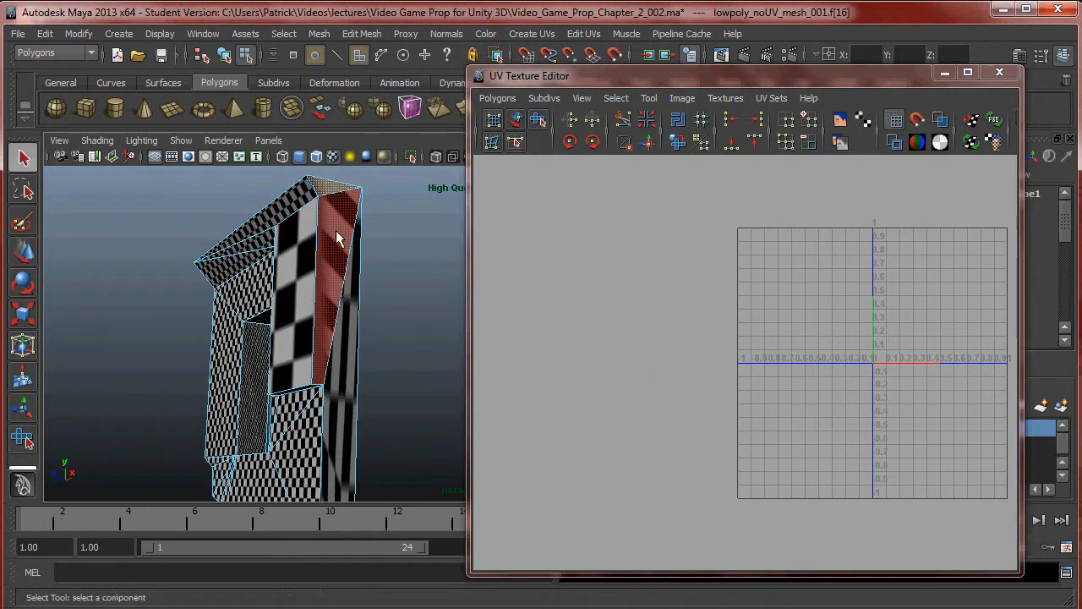
left_click(350, 262)
left_click_drag(355, 269, 336, 302, "alt")
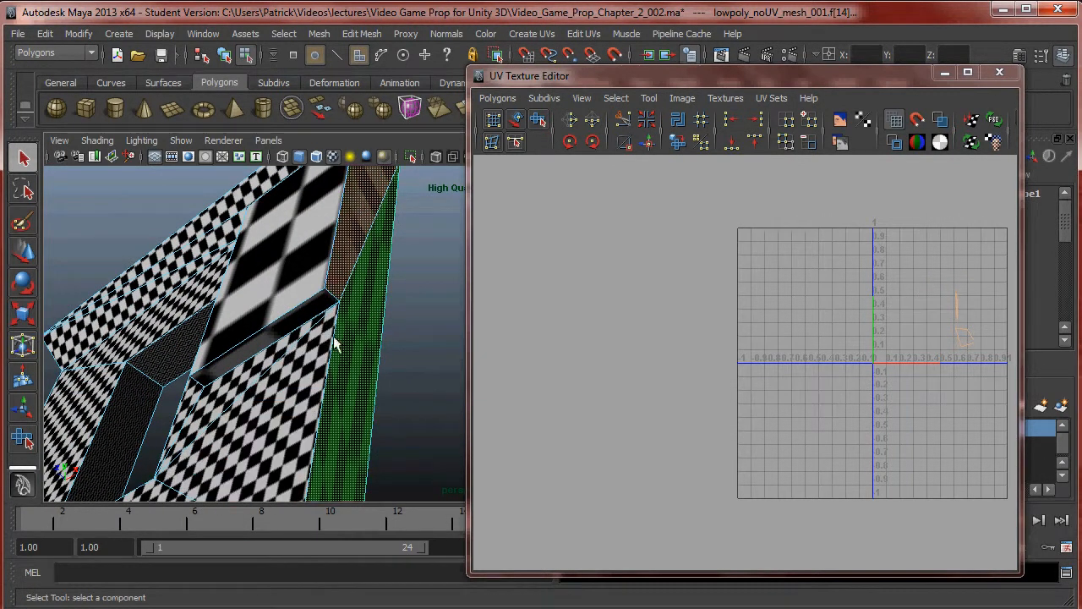
View the selected opposite side faces straight on and create their UVs based on camera
left_click_drag(382, 241, 405, 330, "alt")
left_click(531, 33)
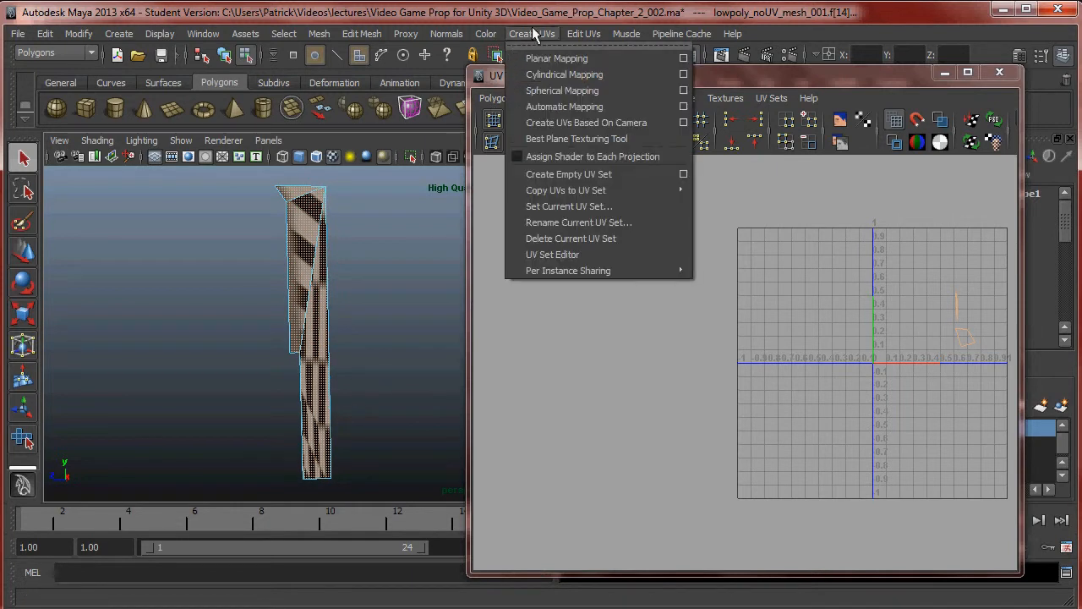
left_click(581, 123)
Select the UVs of the opposite side shell and move it left, out of the 0–1 UV square
right_click_drag(891, 279, 937, 273)
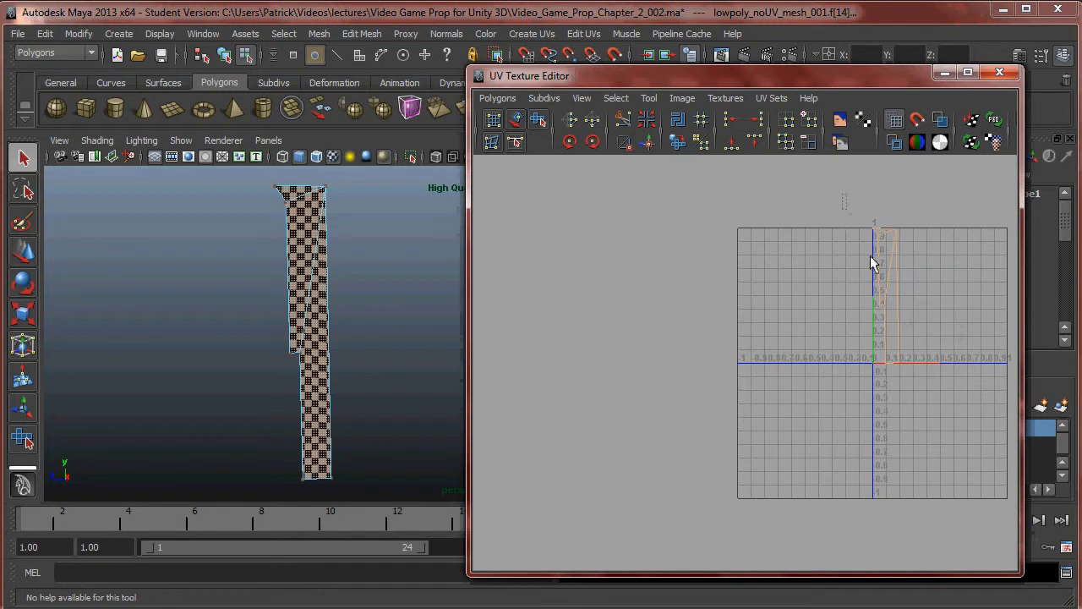
key("w")
left_click_drag(930, 292, 850, 302)
right_click_drag(856, 305, 946, 325, "alt")
middle_click_drag(938, 326, 874, 417, "alt")
right_click_drag(746, 405, 913, 402, "alt")
Unfold the opposite side shell slightly with the Smooth UV Tool
left_click(539, 120)
scroll(701, 355, "down", 1)
left_click_drag(727, 524, 904, 533)
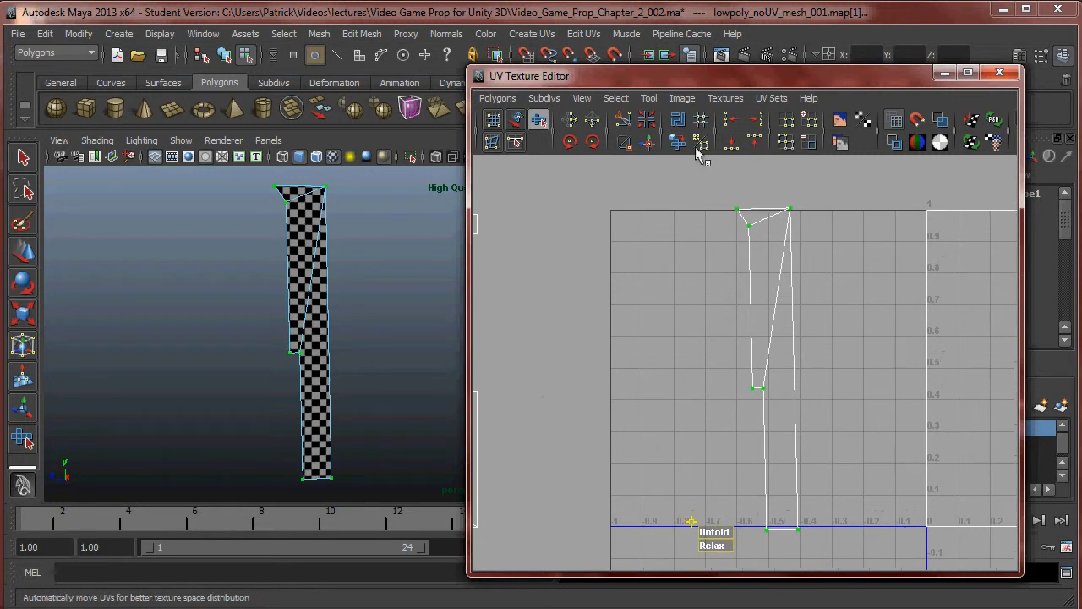
Straighten the upper-left vertical edge of the opposite side shell by aligning its UVs to the minimum U value
right_click_drag(766, 229, 805, 230)
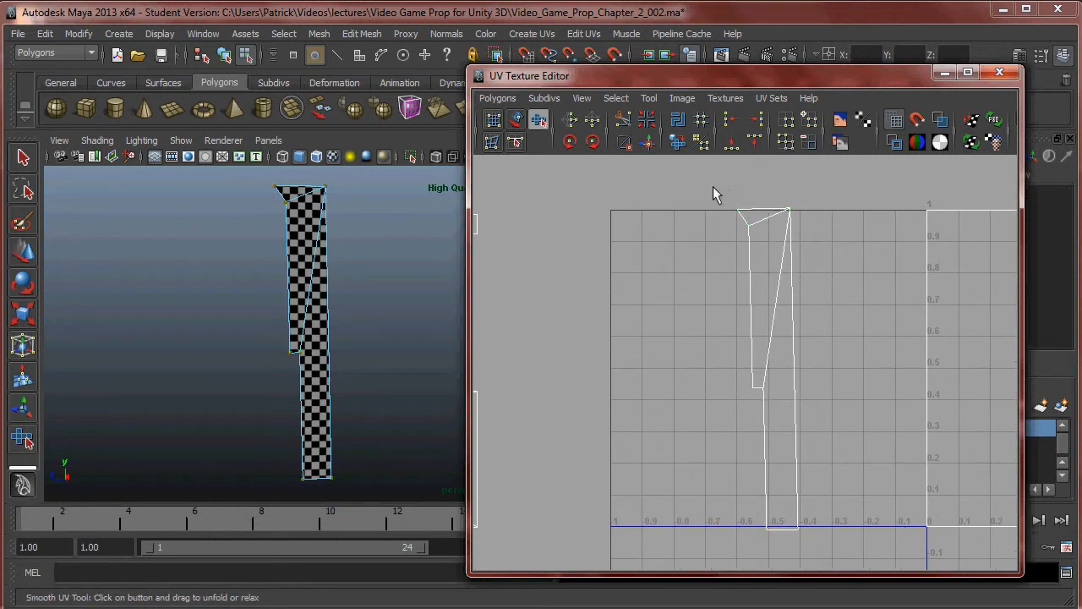
left_click_drag(804, 211, 798, 225)
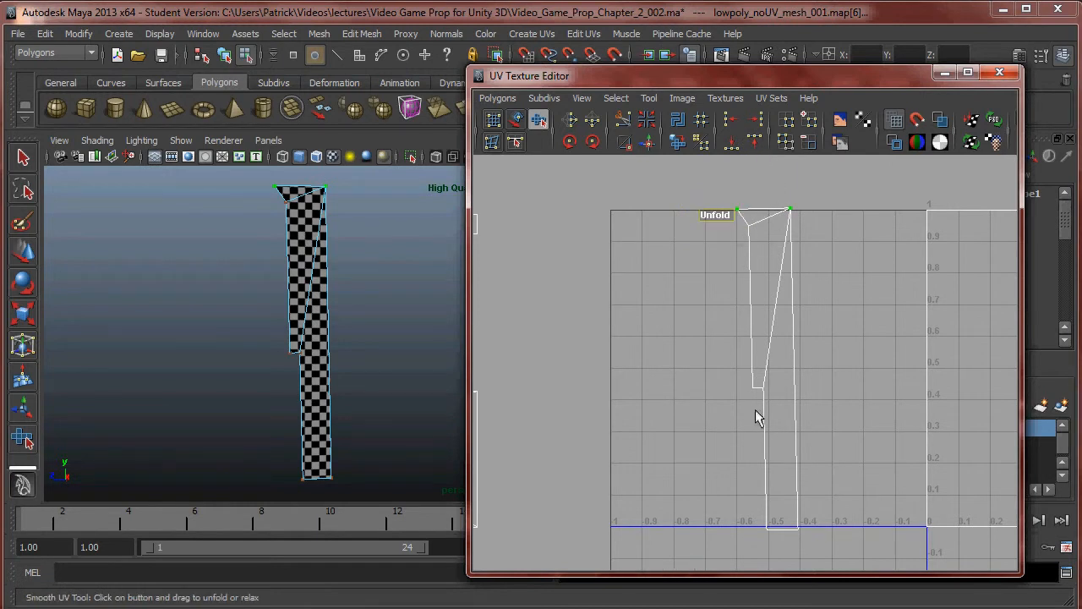
left_click_drag(736, 410, 735, 405)
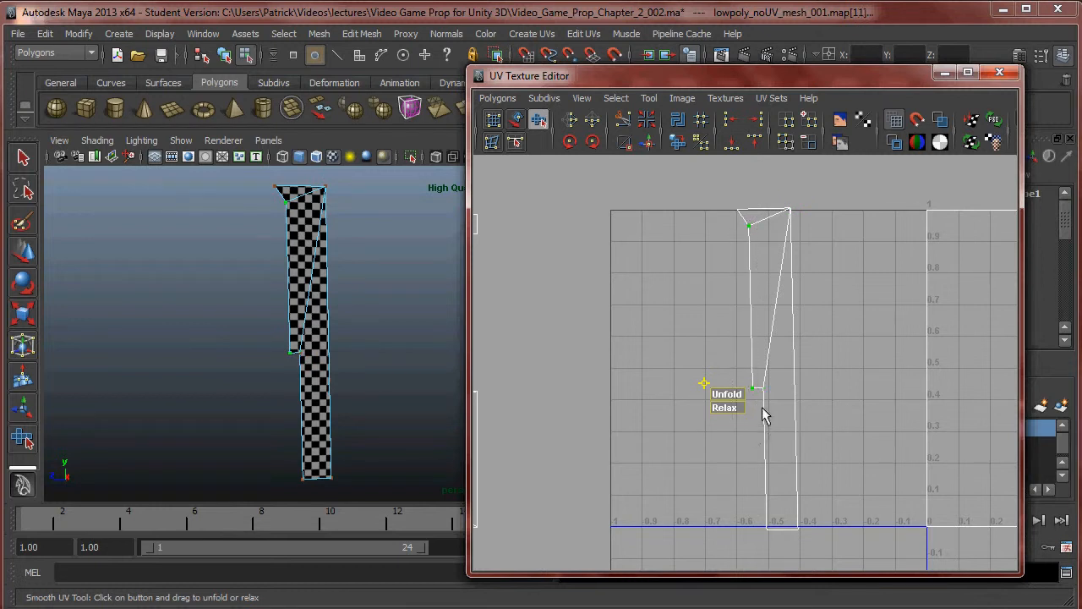
left_click(731, 122)
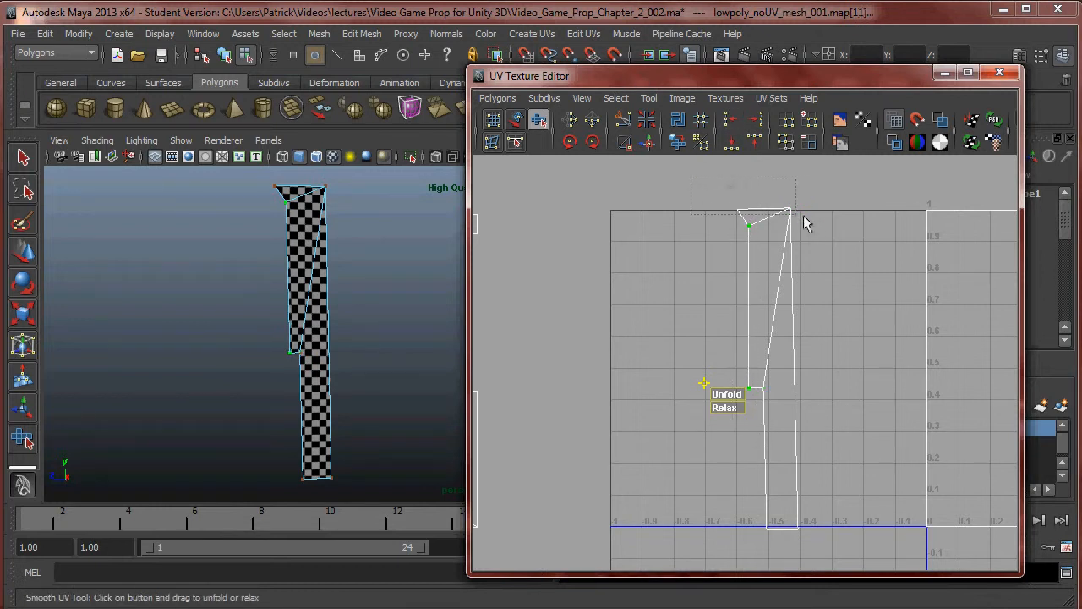
Level the opposite side shell's horizontal edges, aligning its top UVs to the maximum V value
left_click_drag(816, 218, 814, 218)
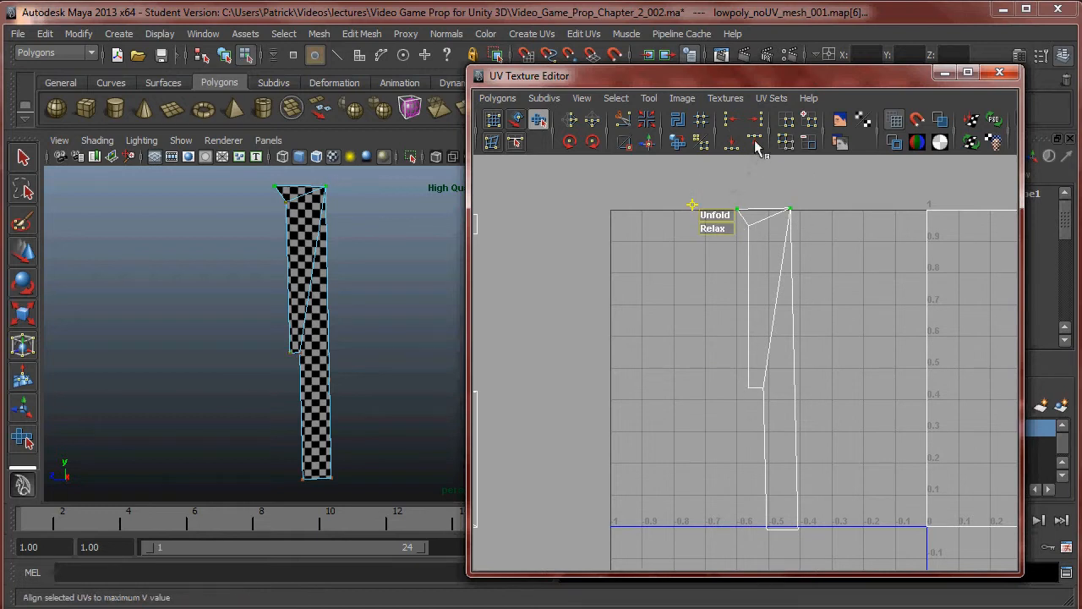
left_click_drag(846, 405, 846, 404)
left_click_drag(733, 518, 838, 564)
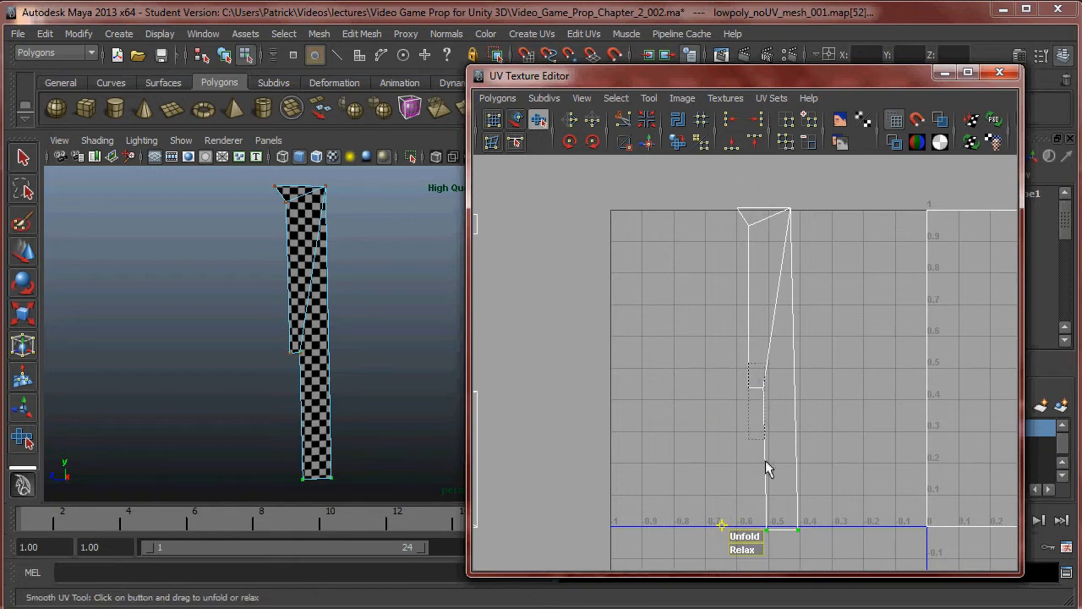
Straighten the opposite side shell's lower-left edge to the minimum U value and its long right edge to the maximum U value
left_click(770, 376)
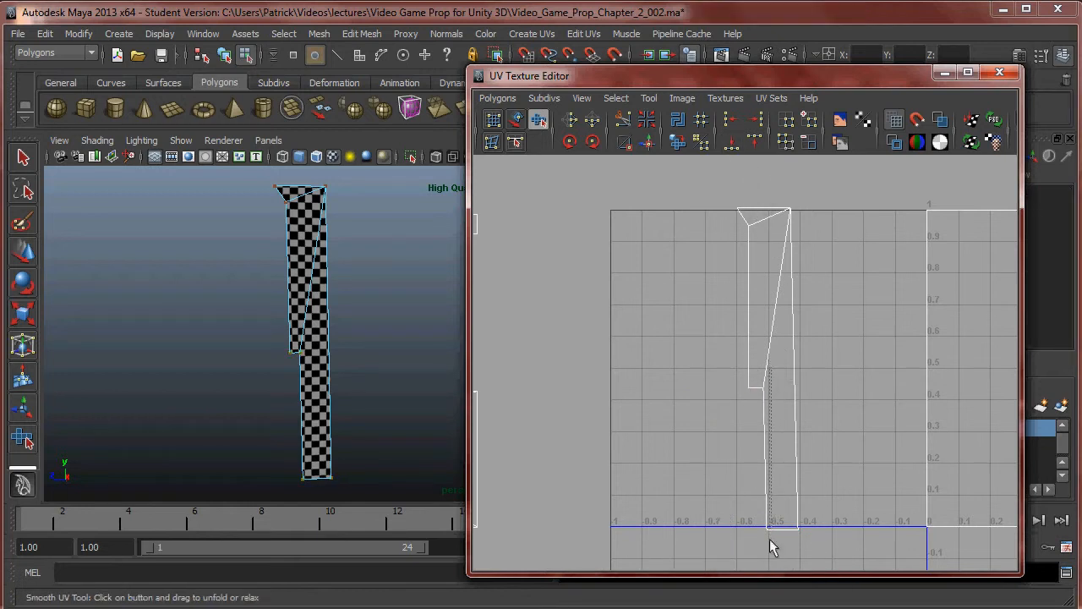
left_click_drag(771, 368, 758, 579)
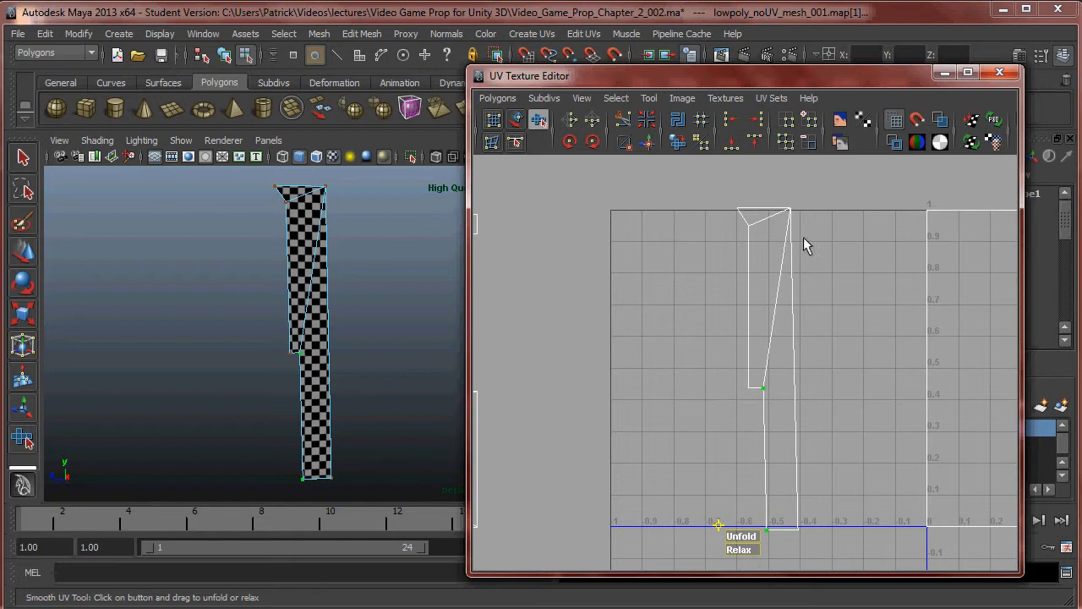
left_click(729, 121)
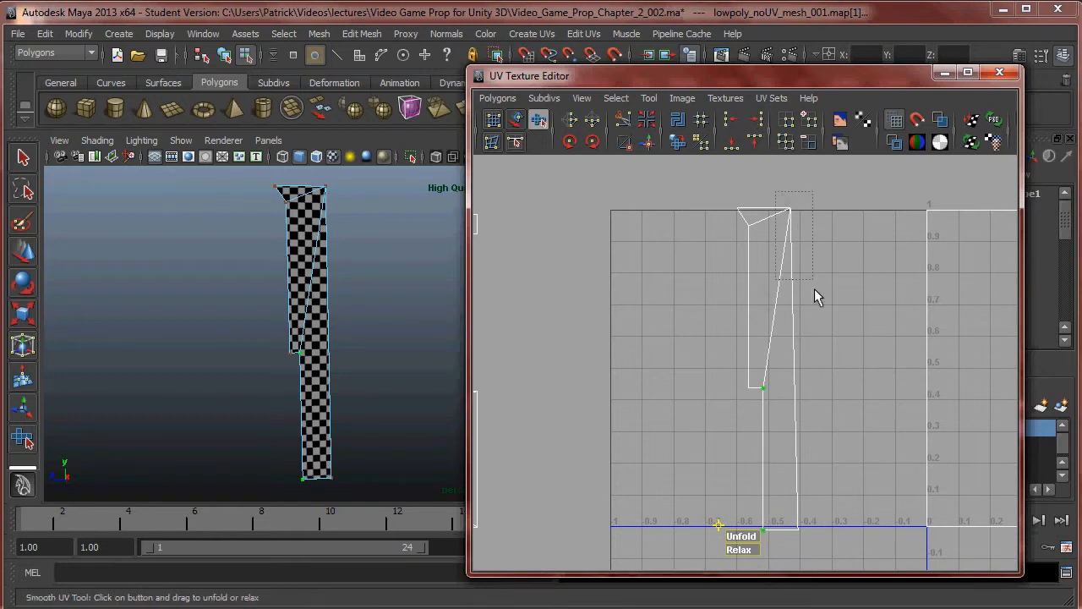
left_click_drag(845, 518, 846, 519)
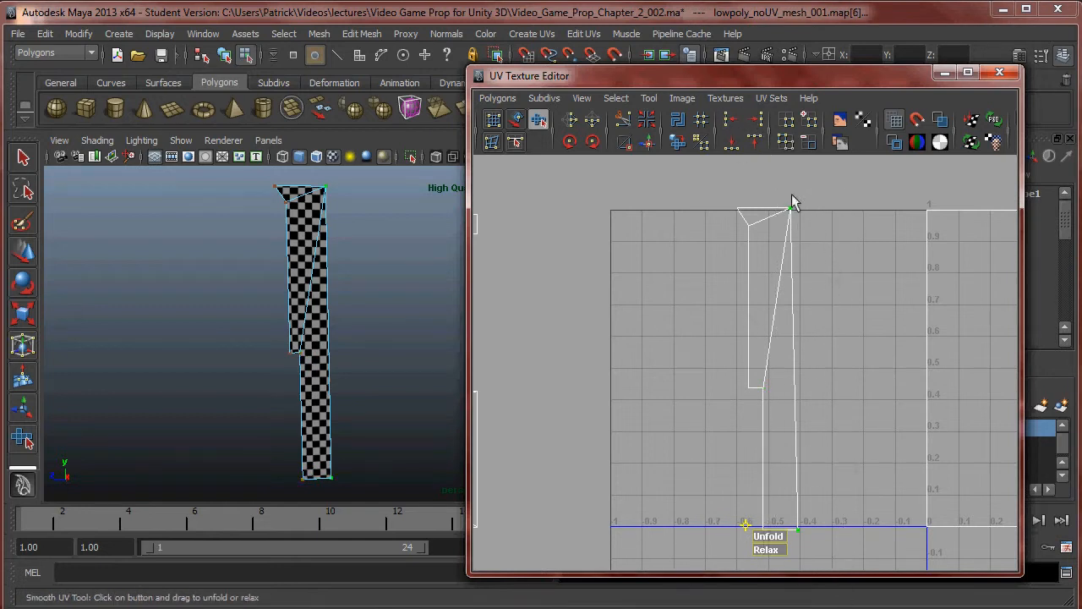
left_click(757, 121)
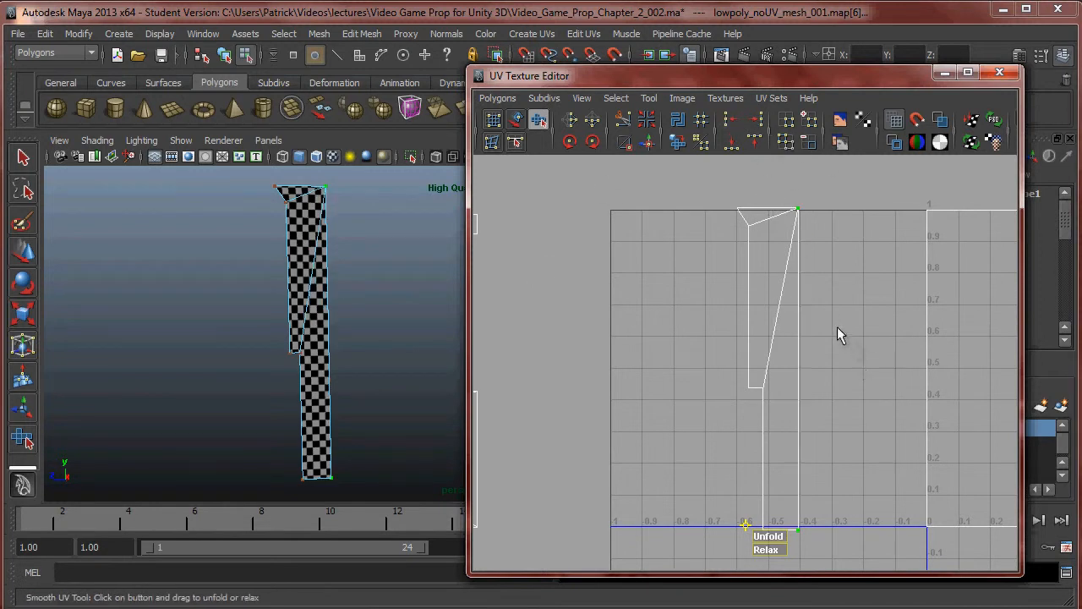
Select all UVs of the opposite side shell and move it left, next to the front shell
scroll(799, 327, "down", 1)
right_click(773, 222)
left_click_drag(703, 180, 786, 437)
scroll(828, 396, "down", 2)
middle_click_drag(827, 396, 896, 381, "alt")
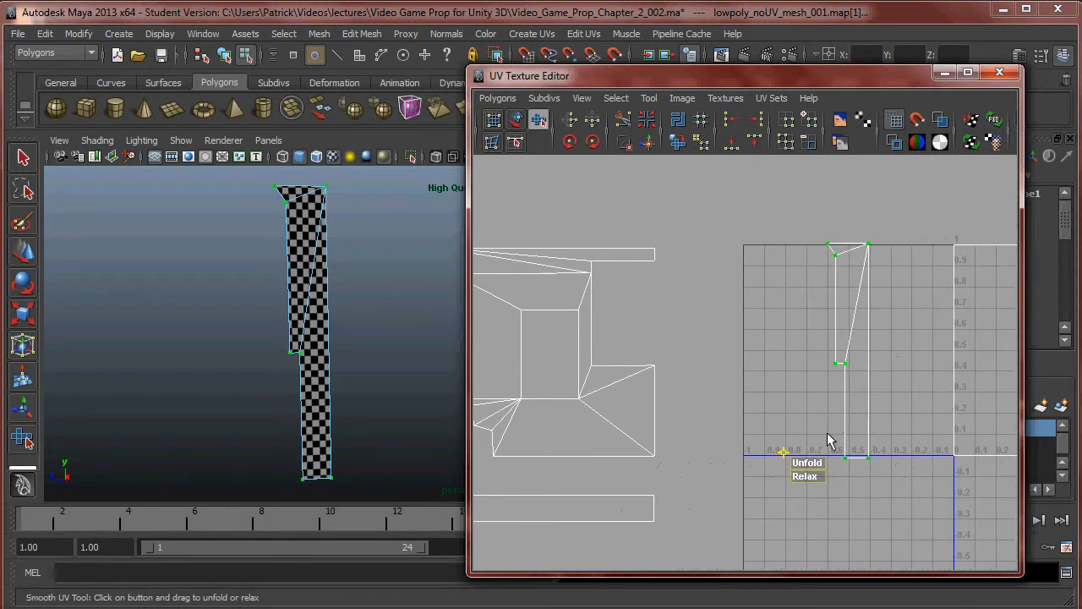
key("w")
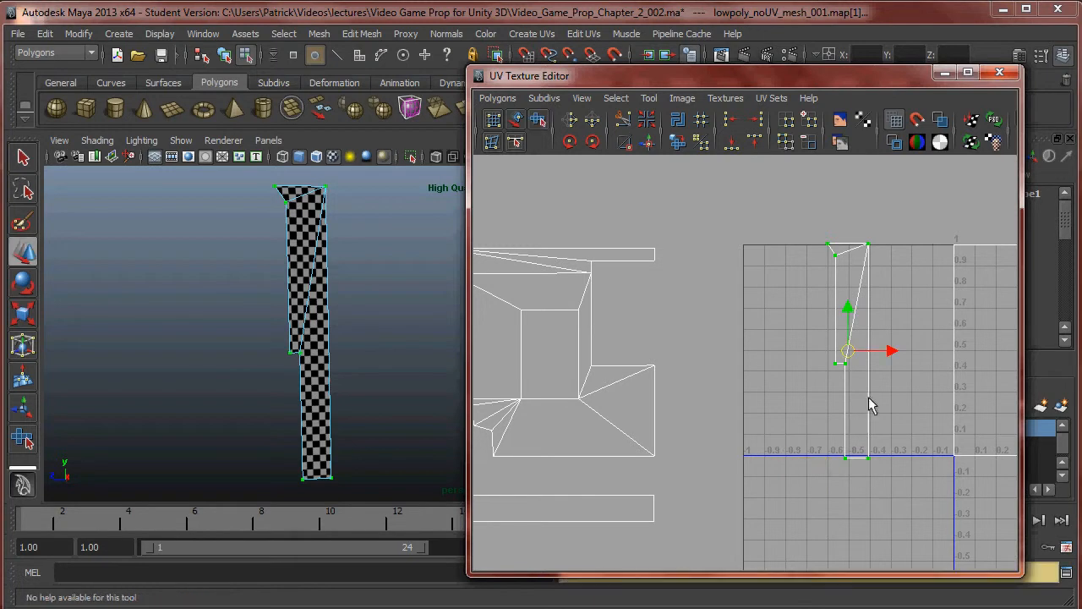
left_click_drag(890, 357, 742, 355)
scroll(597, 338, "down", 3)
middle_click_drag(597, 339, 742, 295, "alt")
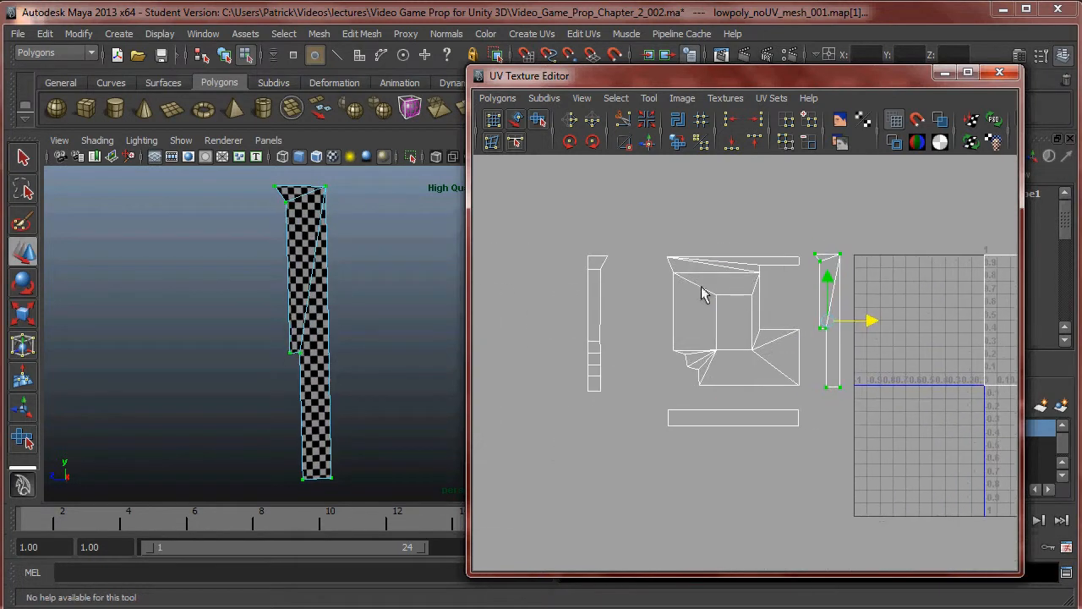
Move the stepped side shell right, closer to the front shell
left_click_drag(620, 404, 617, 397)
left_click_drag(645, 330, 683, 330)
middle_click_drag(778, 330, 688, 309, "alt")
Select the stretched top face of the mesh and view it straight on
left_click_drag(364, 330, 415, 352, "alt")
scroll(314, 313, "up", 3)
left_click_drag(313, 314, 334, 338, "alt")
right_click_drag(334, 338, 334, 377)
left_click_drag(334, 377, 391, 307, "alt")
left_click(279, 224)
middle_click_drag(392, 307, 444, 301, "alt")
left_click_drag(444, 301, 423, 315, "alt")
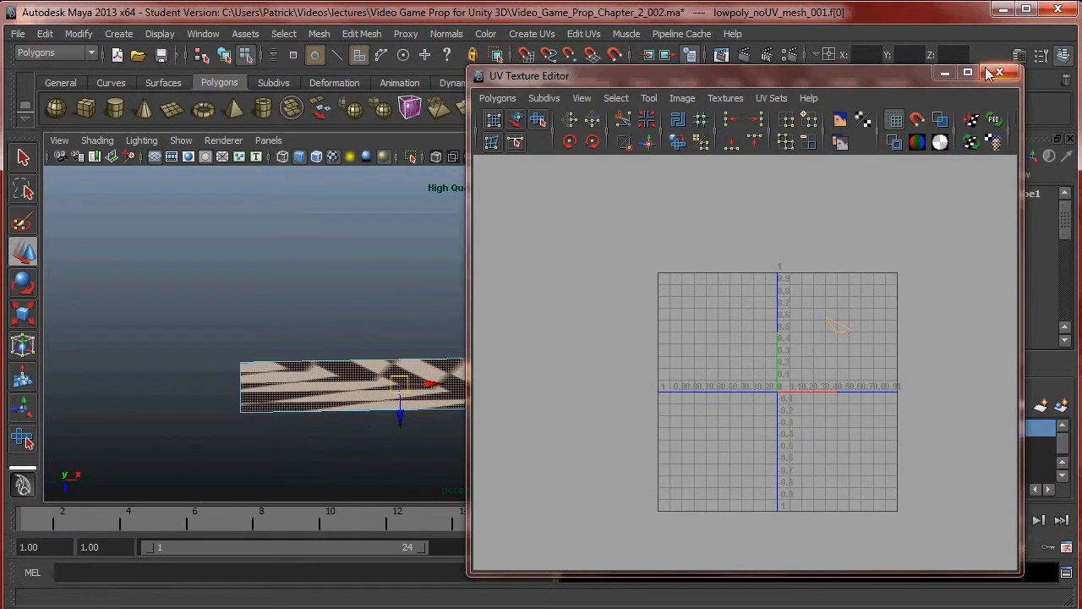
Create UVs based on camera for the selected top face
left_click(944, 73)
left_click_drag(702, 270, 705, 265, "alt")
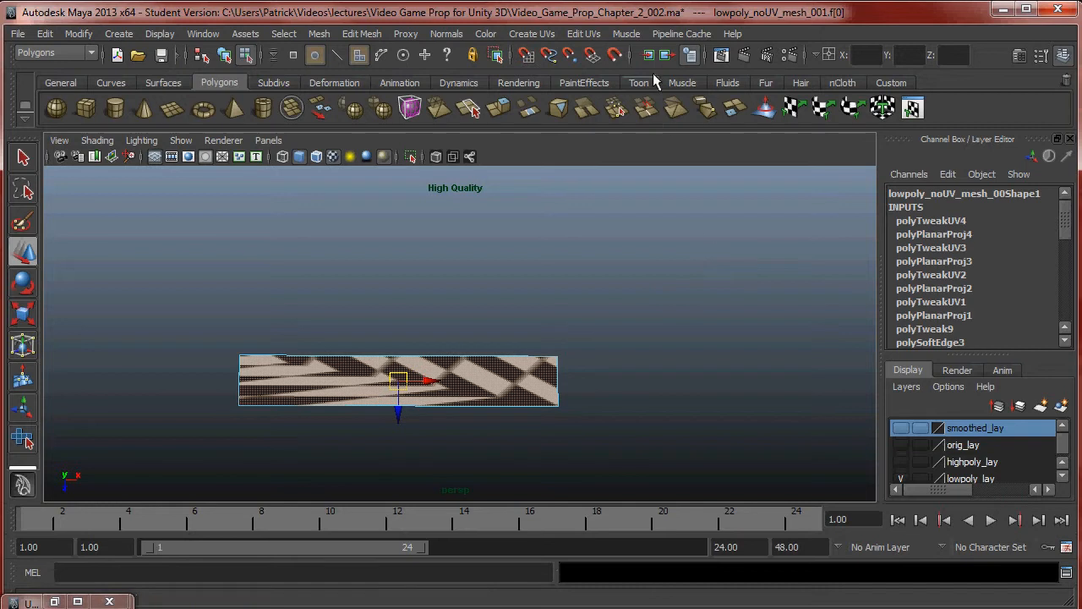
left_click(532, 34)
left_click(583, 121)
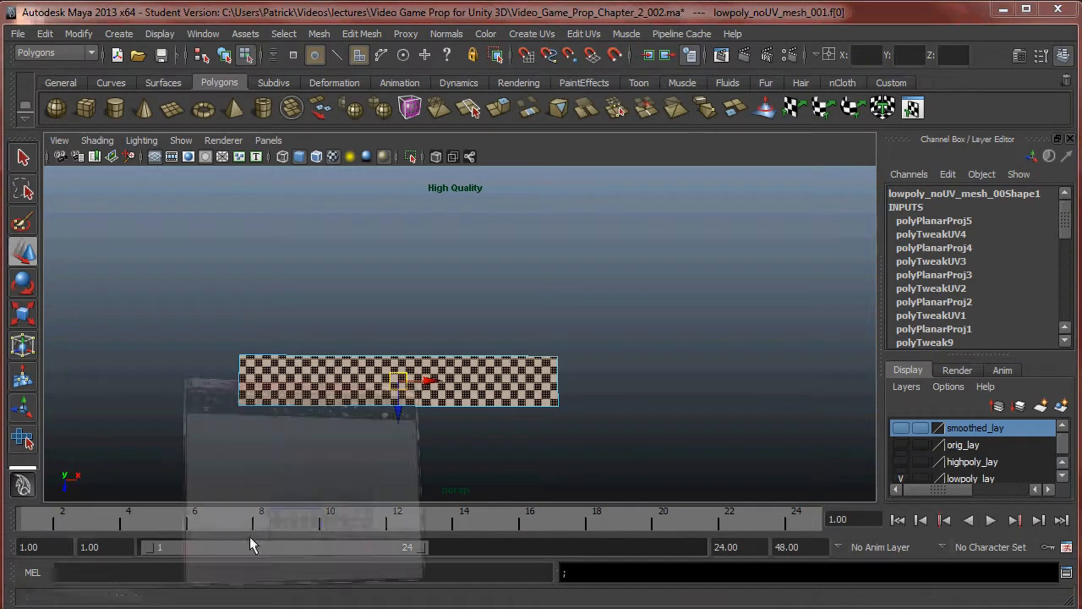
left_click(55, 601)
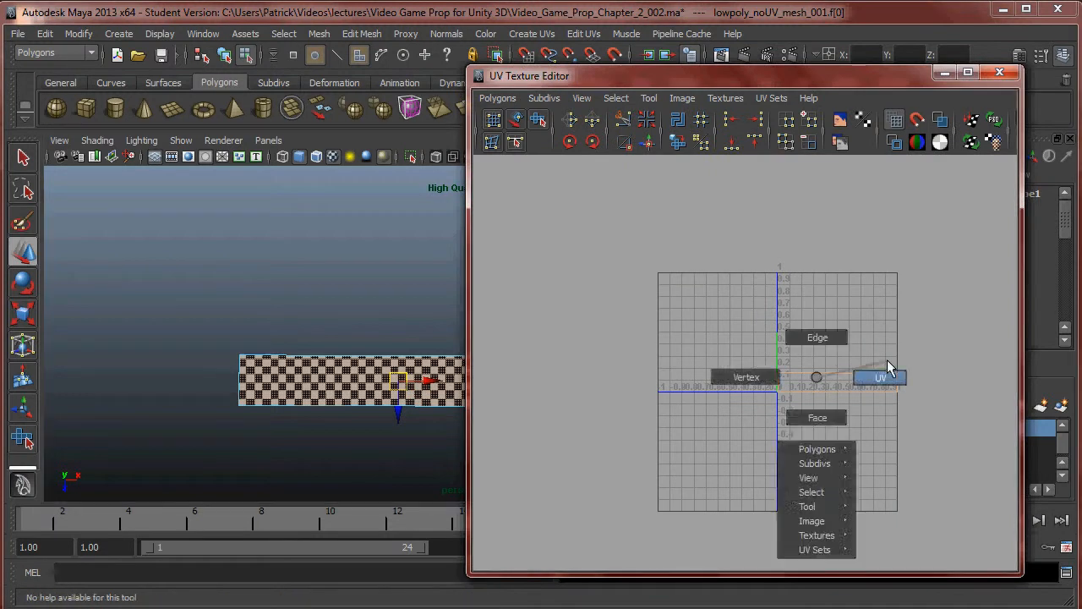
Move the top shell above the front shell and straighten its short end edges by aligning their UVs
left_click_drag(828, 372, 580, 242)
middle_click_drag(580, 242, 671, 265, "alt")
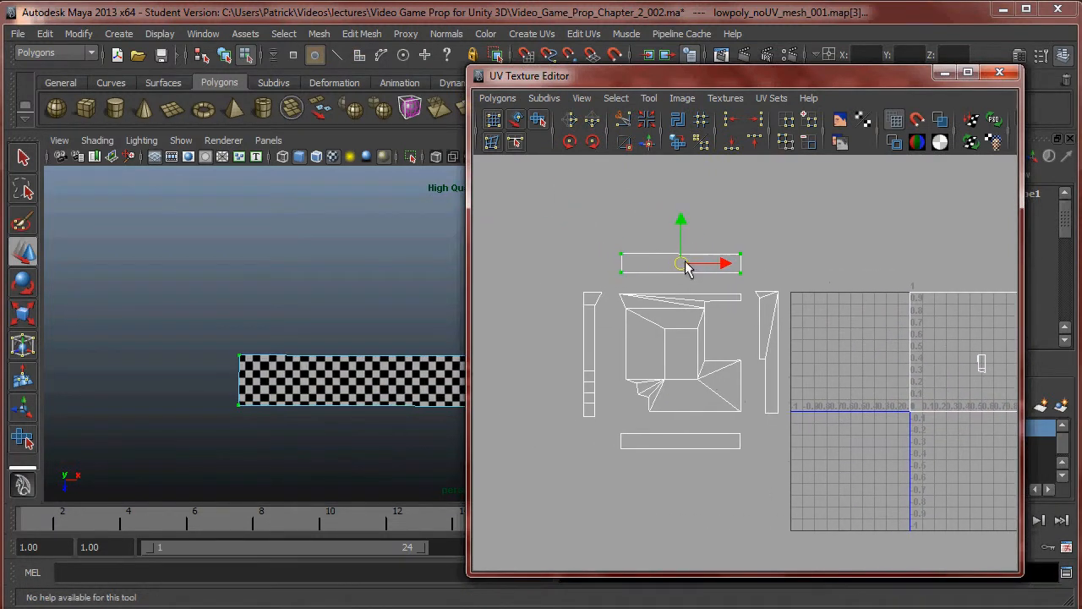
right_click_drag(683, 270, 778, 296, "alt")
middle_click_drag(777, 290, 778, 289, "alt")
left_click(538, 121)
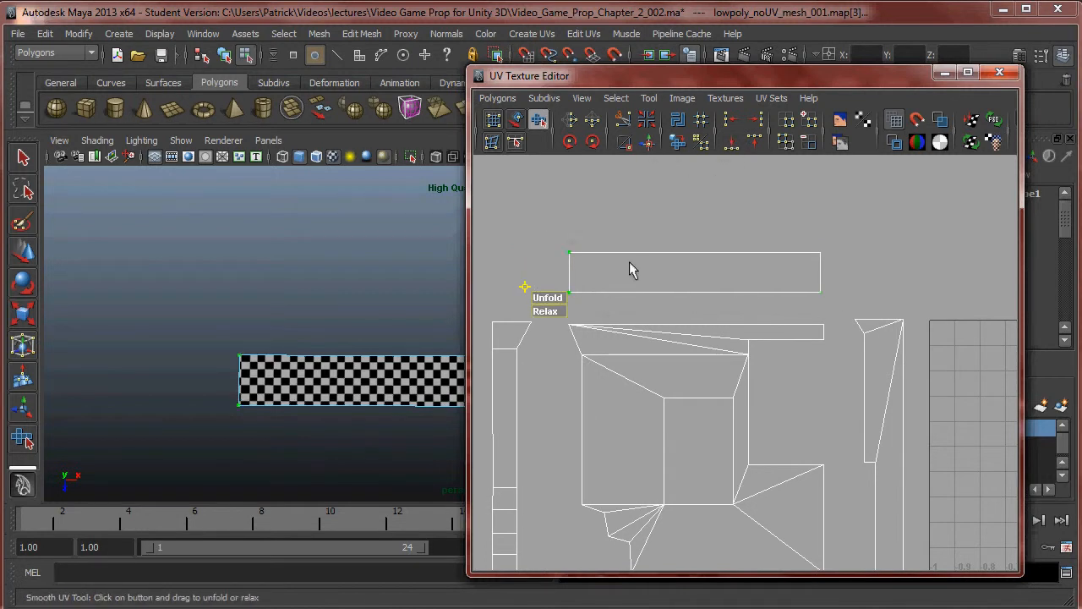
left_click_drag(776, 204, 822, 283)
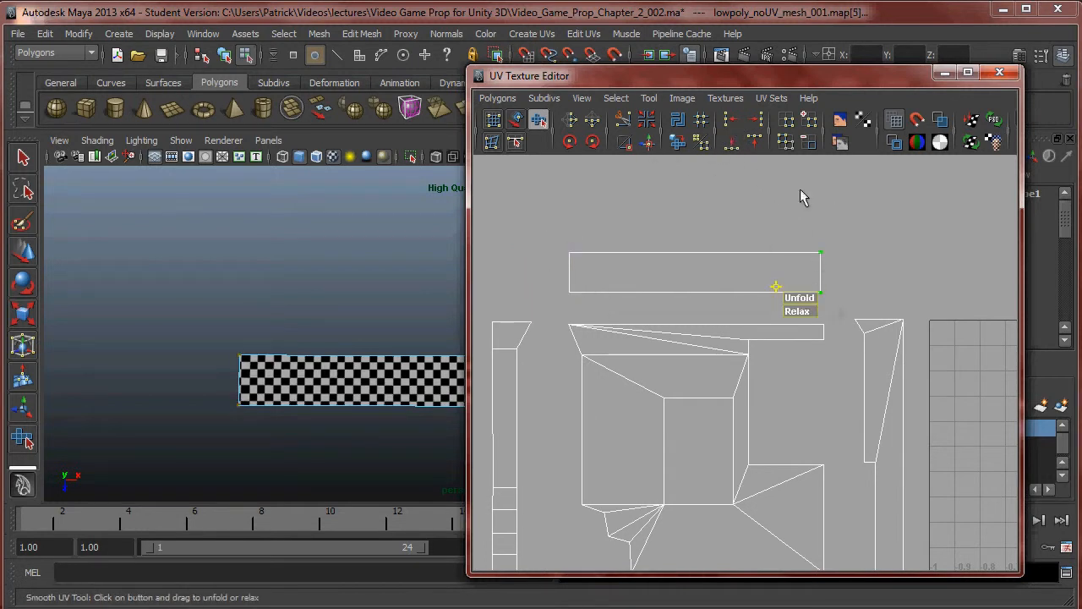
Select the stretched rectangular recessed face beside the window opening and view it straight on from the front
middle_click_drag(349, 420, 264, 357, "alt")
left_click_drag(264, 357, 279, 328, "alt")
right_click_drag(279, 328, 341, 386, "alt")
left_click_drag(340, 386, 306, 287, "alt")
right_click_drag(296, 268, 299, 311)
left_click(334, 281)
left_click_drag(334, 282, 269, 331, "alt")
right_click_drag(269, 331, 255, 317, "alt")
left_click_drag(256, 316, 396, 281, "alt")
left_click(360, 278, "shift")
left_click(381, 323, "shift")
middle_click_drag(396, 280, 395, 296, "alt")
left_click_drag(395, 295, 326, 307, "alt")
left_click(403, 303)
Create UVs based on camera for the recessed rectangular face
left_click(531, 34)
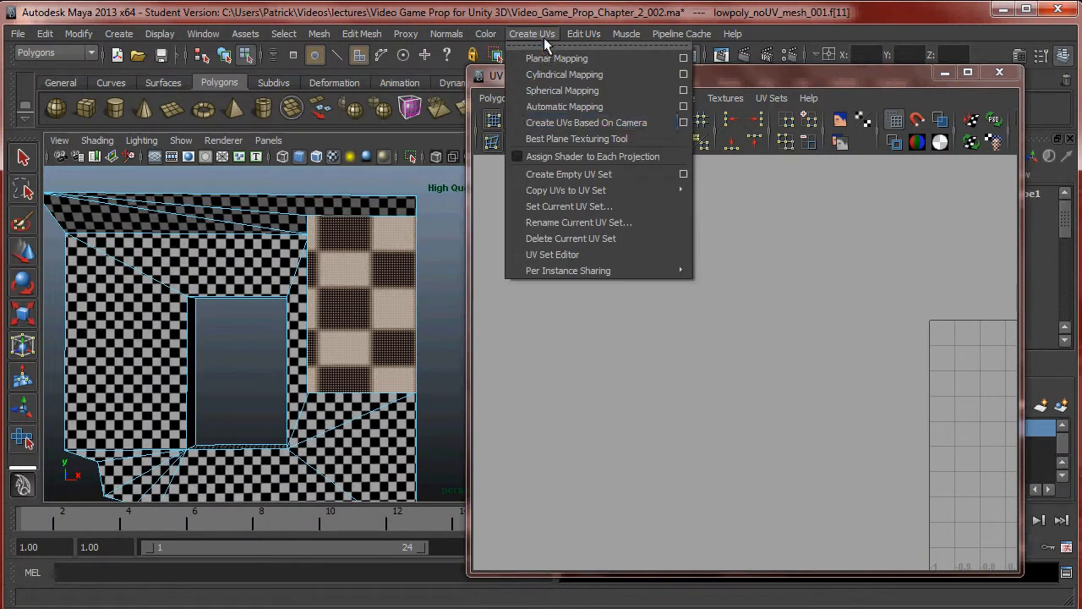
left_click(583, 124)
middle_click_drag(904, 364, 634, 302, "alt")
right_click_drag(956, 331, 896, 349, "alt")
middle_click_drag(882, 339, 720, 297, "alt")
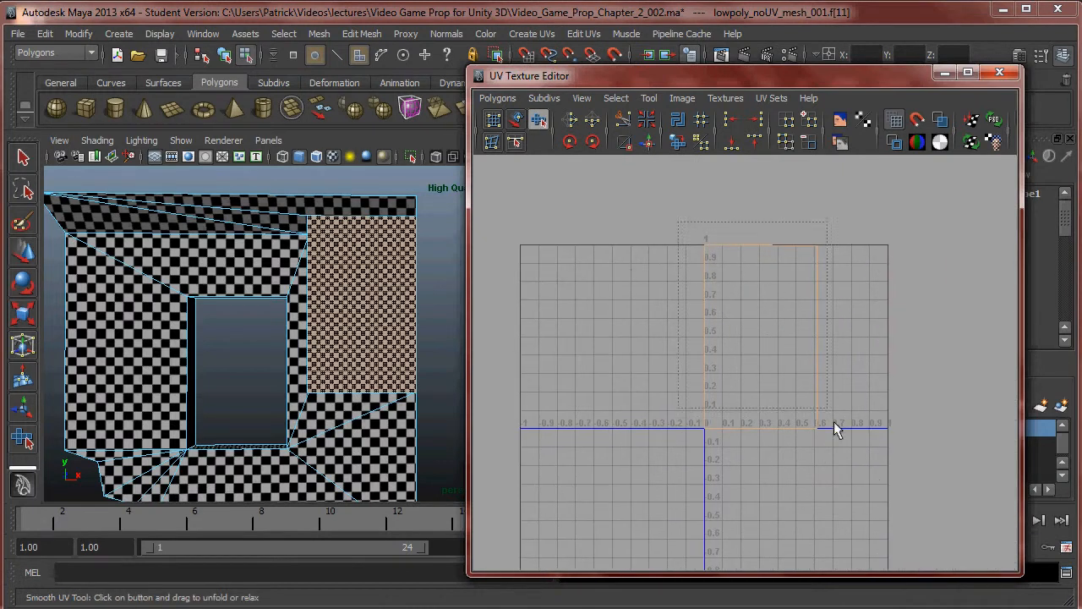
Select the recessed face's UVs and move the shell out of the 0–1 UV square, below the opposite side shell
left_click_drag(834, 421, 835, 422)
left_click(752, 262)
right_click_drag(755, 247, 812, 251)
left_click_drag(883, 494, 885, 497)
scroll(882, 342, "down", 1)
key("w")
left_click_drag(758, 338, 619, 336)
middle_click_drag(653, 332, 866, 302, "alt")
left_click_drag(841, 306, 797, 502)
Straighten the recessed face's shell into a clean rectangle by aligning the UVs along its edges
left_click(539, 120)
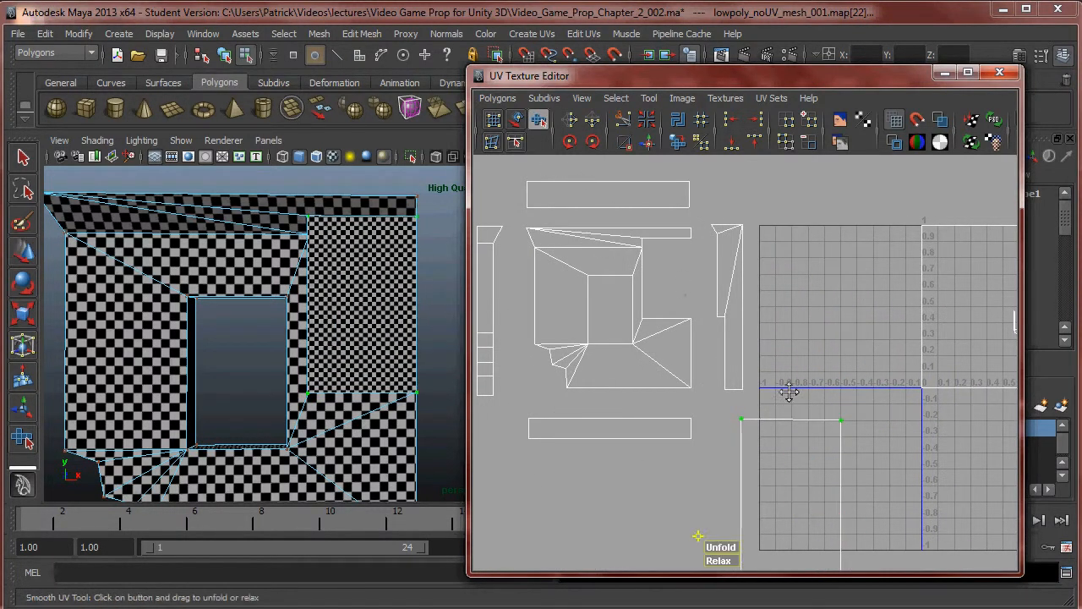
middle_click_drag(799, 429, 780, 331, "alt")
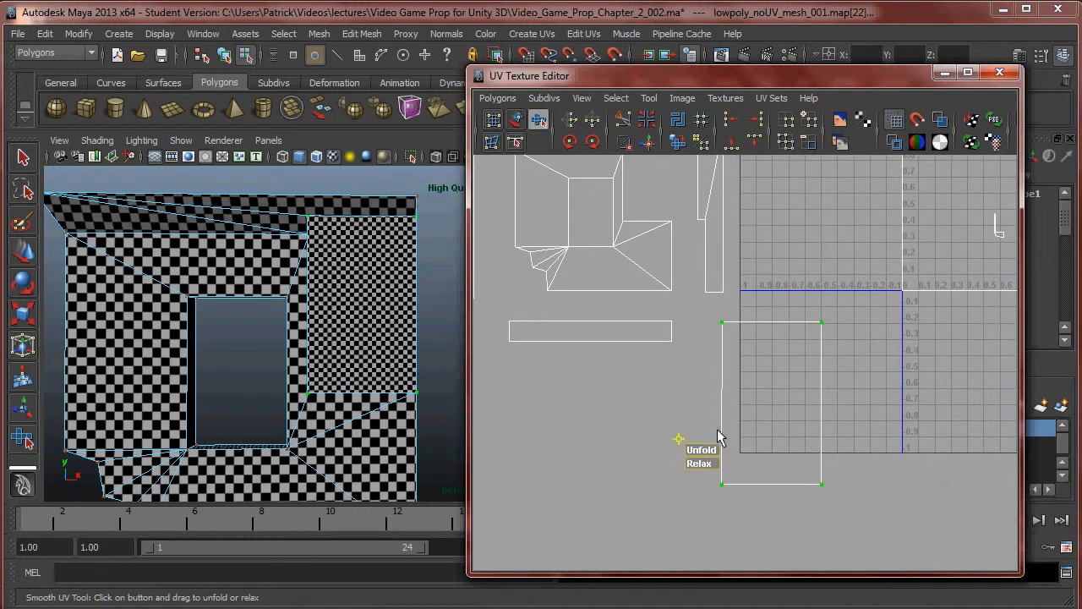
left_click_drag(813, 352, 826, 342)
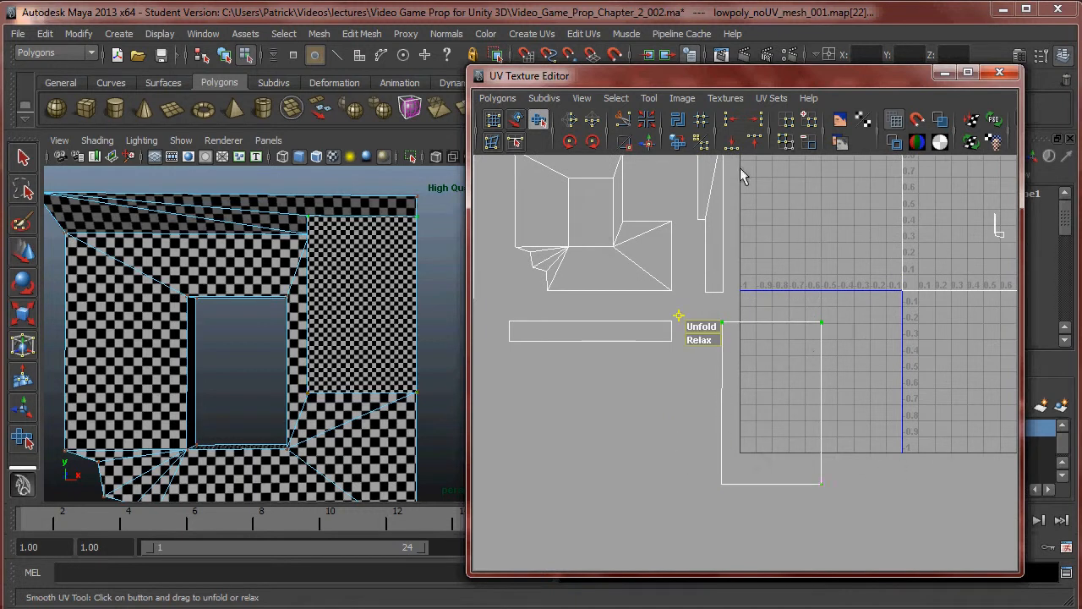
left_click_drag(724, 473, 708, 509)
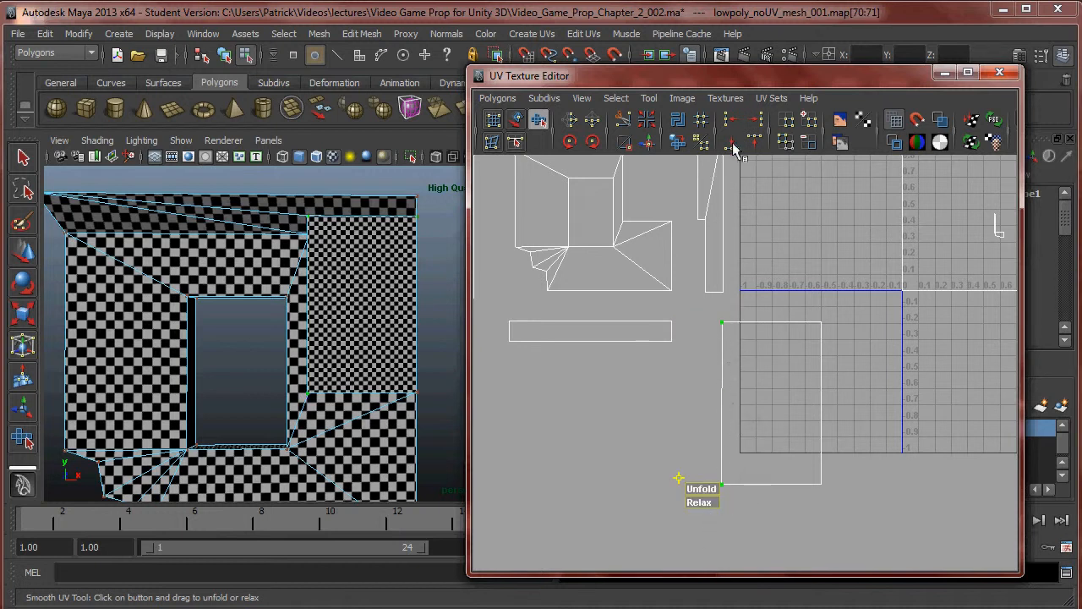
left_click_drag(749, 225, 864, 560)
left_click_drag(696, 447, 892, 568)
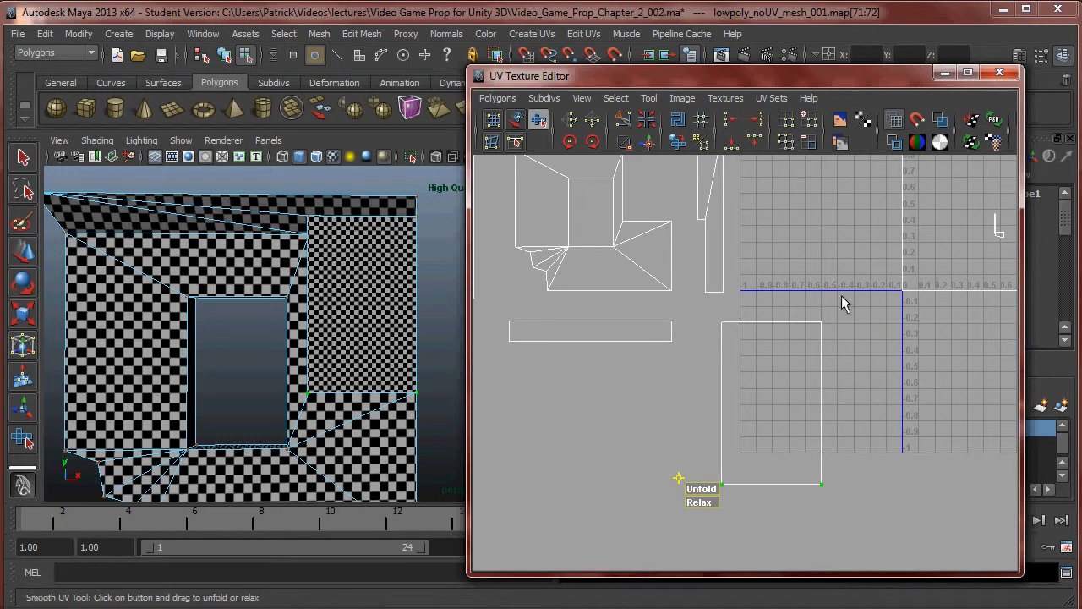
Examine the checker pattern on the recessed face and the narrow walls around it from several angles
middle_click_drag(842, 295, 739, 369, "alt")
left_click_drag(292, 391, 403, 358, "alt")
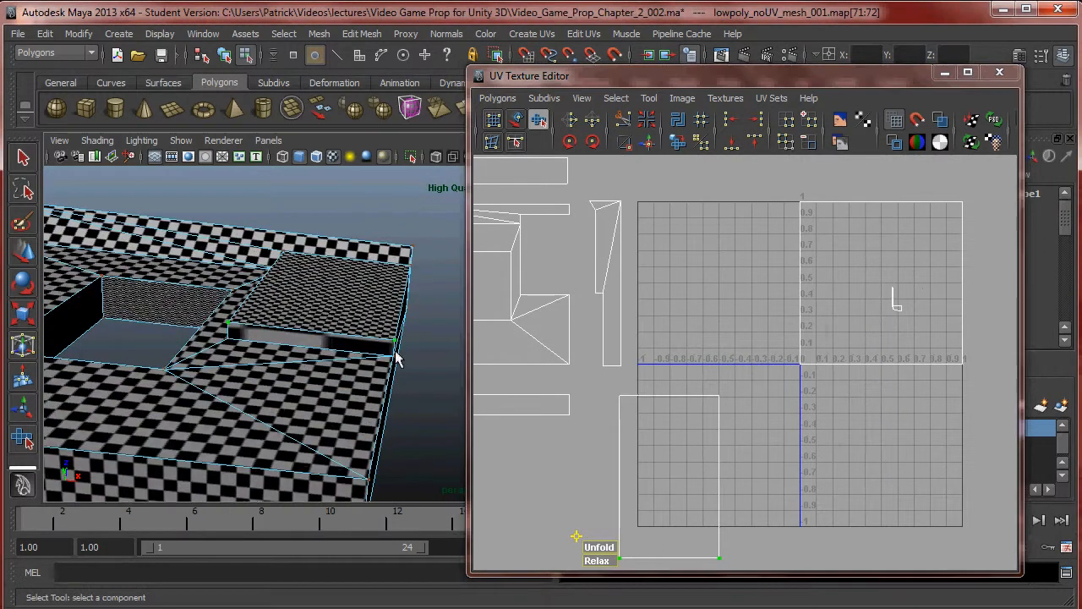
middle_click_drag(399, 340, 449, 333, "alt")
left_click_drag(449, 333, 416, 314, "alt")
scroll(761, 387, "down", 1)
left_click_drag(359, 283, 355, 310, "alt")
scroll(279, 344, "down", 2)
scroll(306, 344, "down", 3)
scroll(374, 346, "up", 5)
right_click_drag(355, 310, 378, 343, "alt")
left_click_drag(359, 341, 383, 320, "alt")
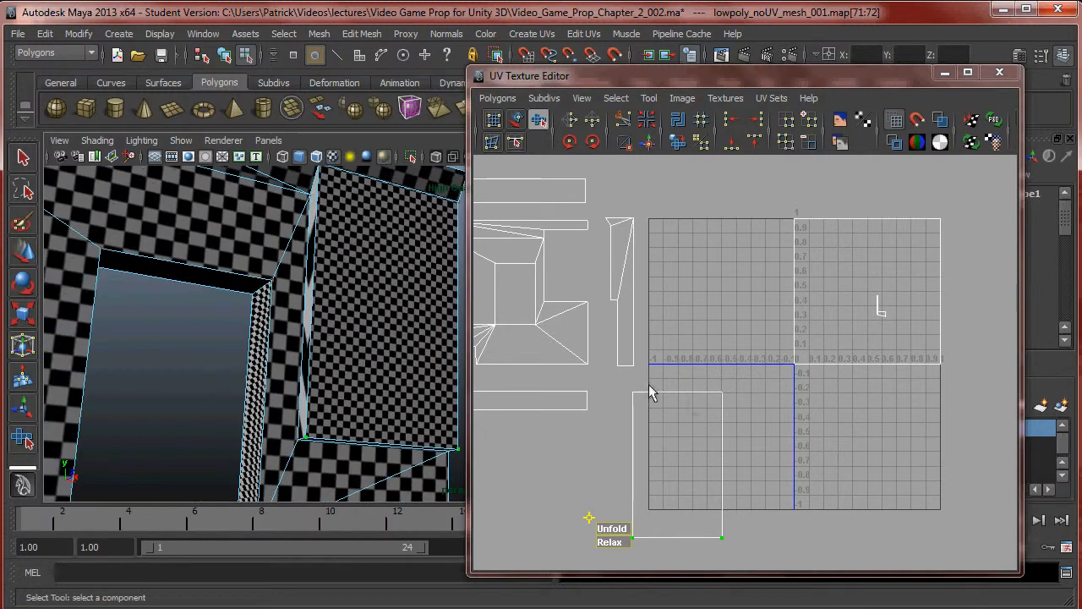
Select the recessed face's whole shell and scale it down to match the checker size of the surrounding front faces
right_click_drag(662, 385, 725, 392)
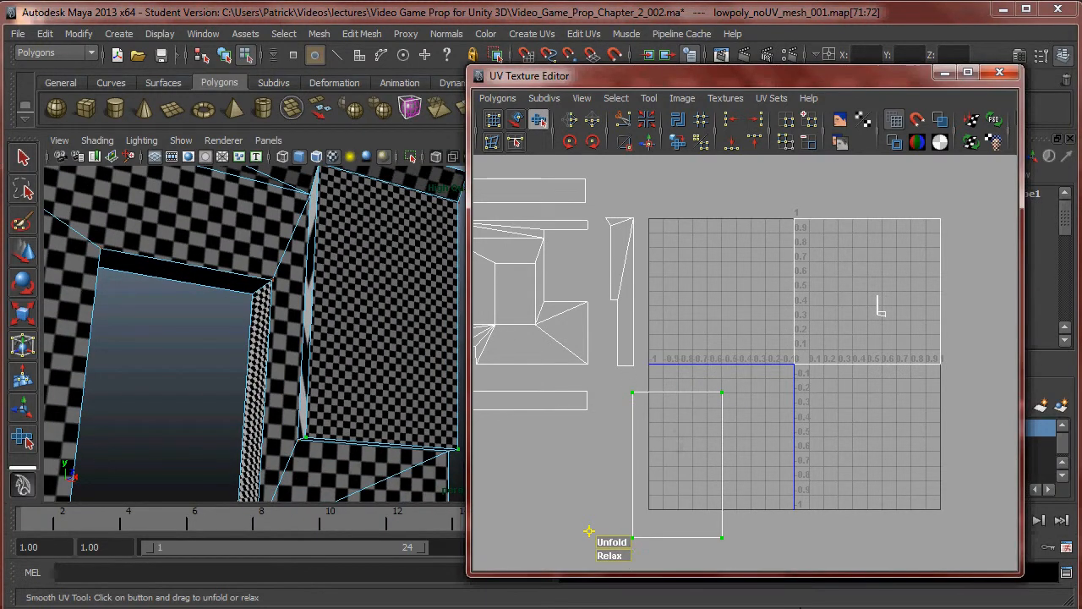
middle_click_drag(742, 475, 760, 481, "alt")
left_click_drag(351, 359, 348, 328, "alt")
right_click_drag(348, 326, 298, 310, "alt")
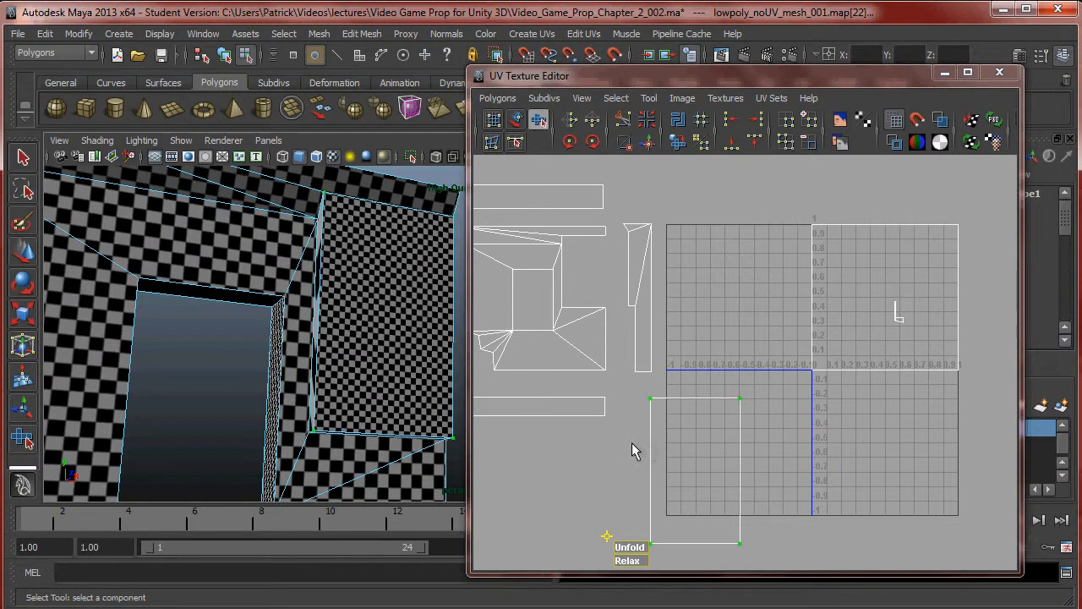
key("w")
left_click_drag(692, 476, 677, 500)
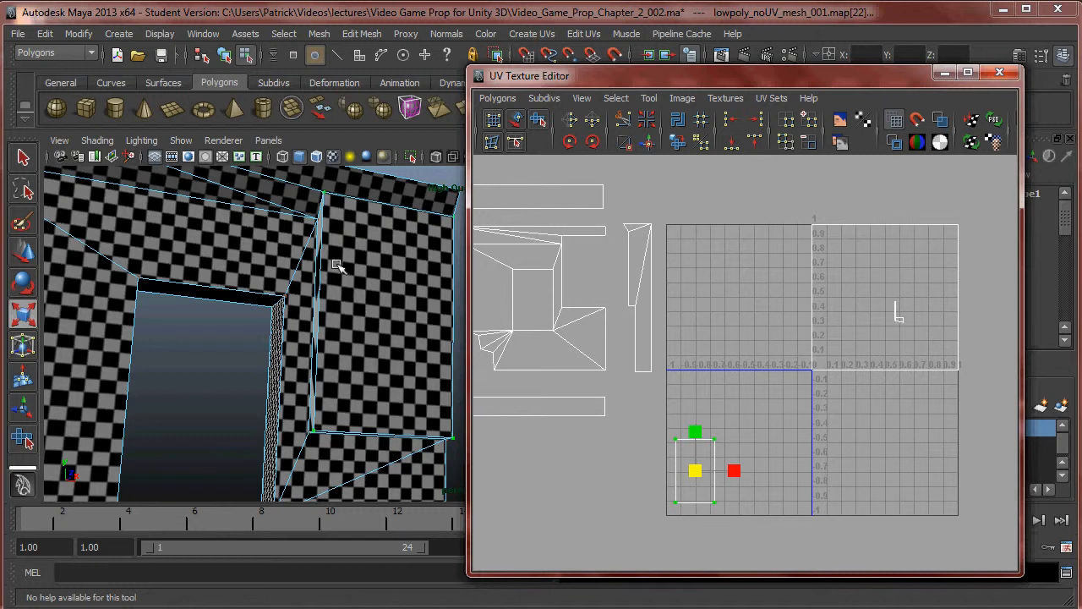
Move the scaled recessed face shell directly below the opposite side shell, beside the bottom shell
key("w")
left_click_drag(695, 470, 641, 426)
mouse_move(325, 282)
left_mouse_down("alt")
mouse_move(292, 297)
mouse_move(308, 292)
left_mouse_up("alt")
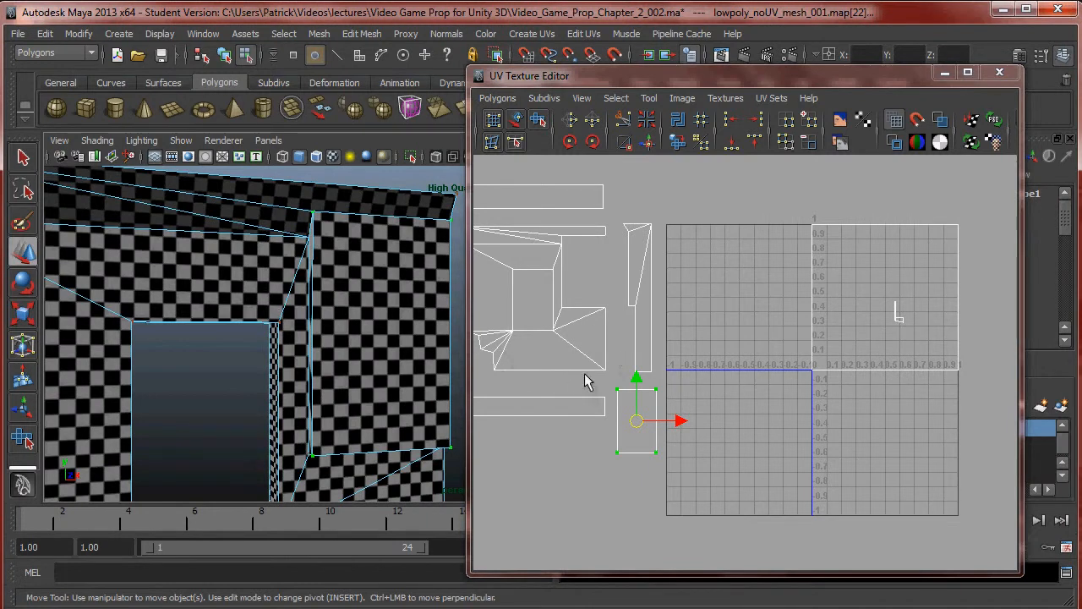
middle_click_drag(752, 287, 707, 299, "alt")
Select the narrow wall face along the recessed face's bottom edge
left_click_drag(440, 288, 365, 277, "alt")
right_click_drag(364, 275, 365, 317)
left_click(369, 356)
left_click_drag(370, 357, 326, 326, "alt")
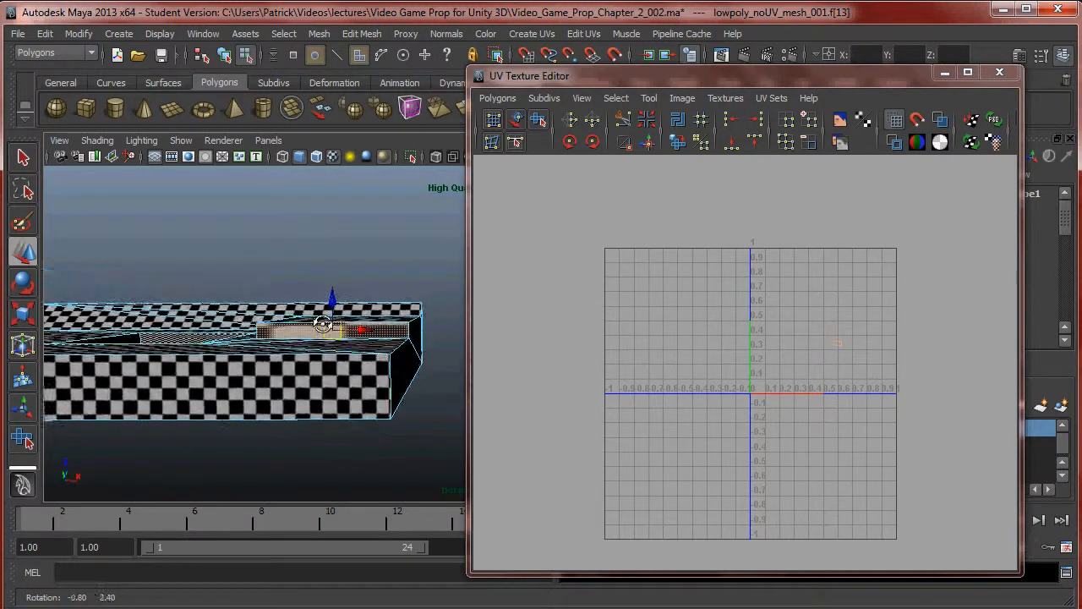
Try to create UVs based on camera for the narrow bottom wall from the orthographic top view
key("space")
key("space")
mouse_move(334, 280)
middle_mouse_down("alt")
mouse_move(307, 285)
mouse_move(321, 282)
mouse_move(319, 293)
middle_mouse_up("alt")
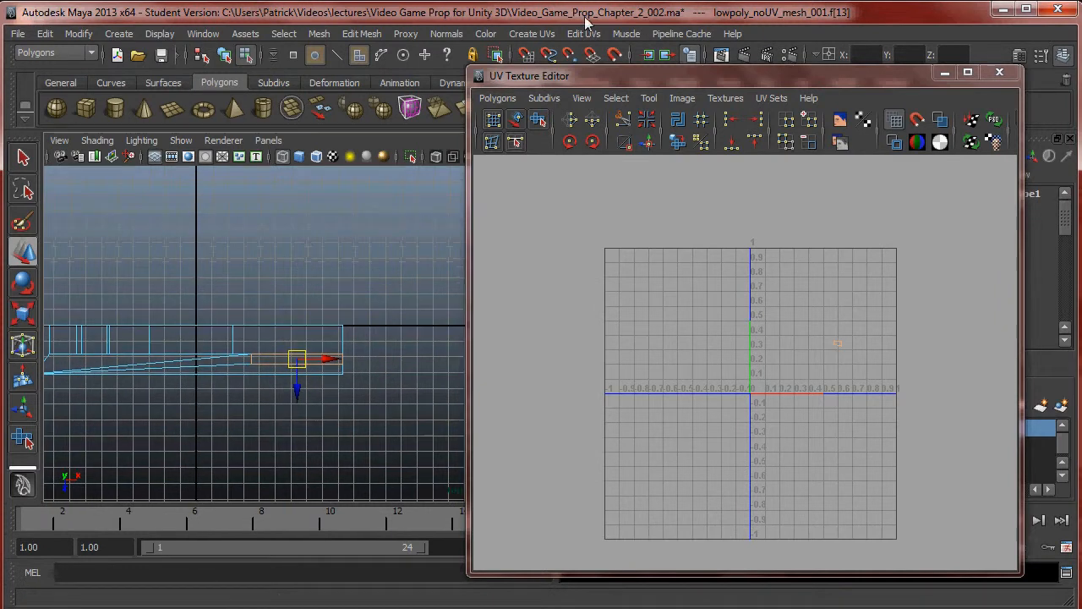
left_click(531, 34)
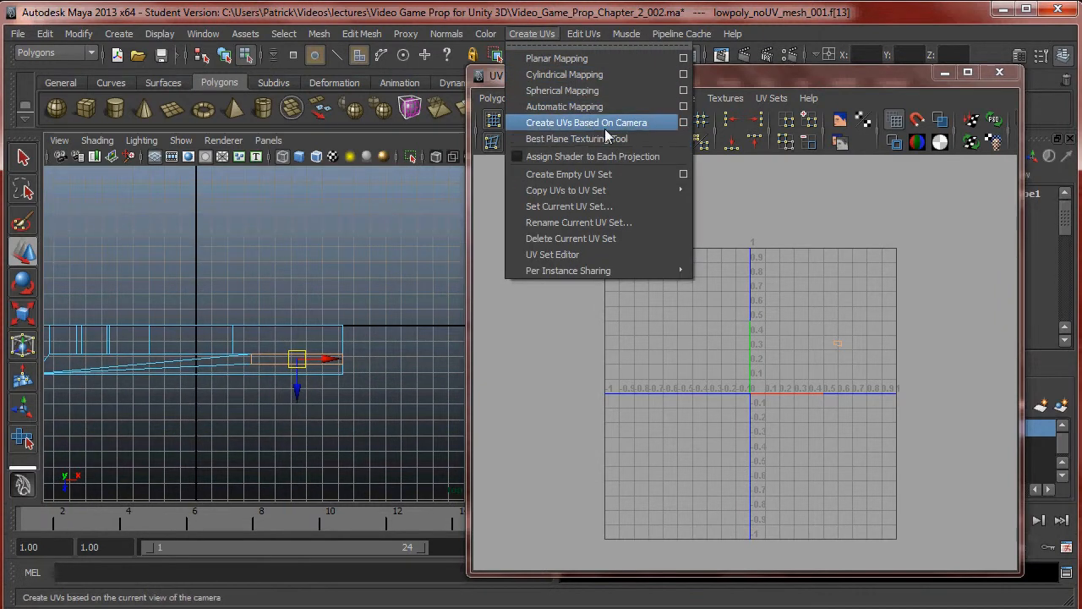
left_click(664, 122)
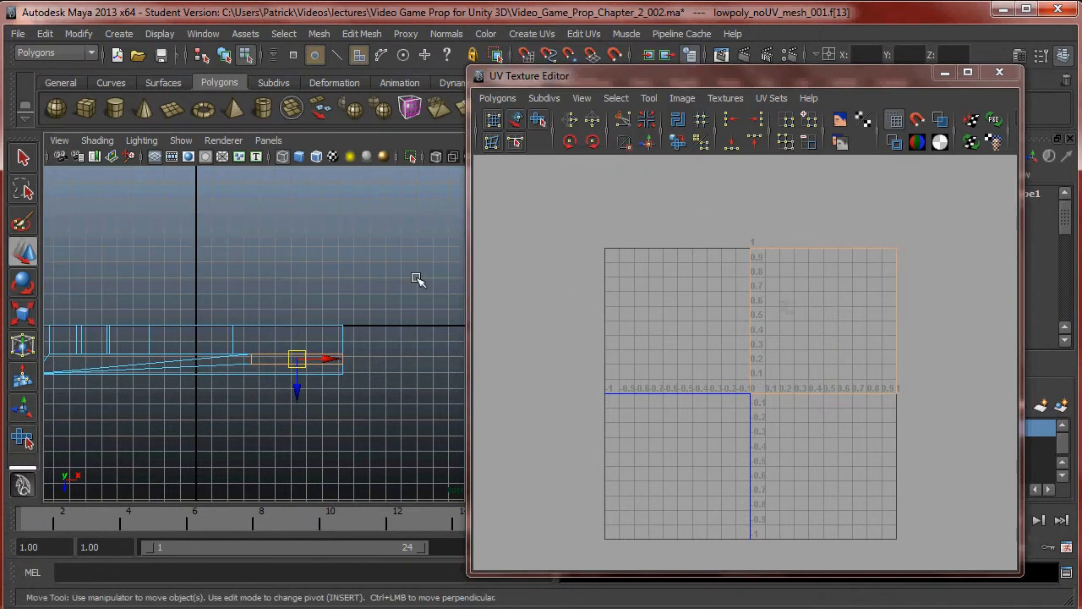
Apply Automatic Mapping to the narrow bottom wall and move its UV shell toward the left edge of the UV grid
left_click(541, 34)
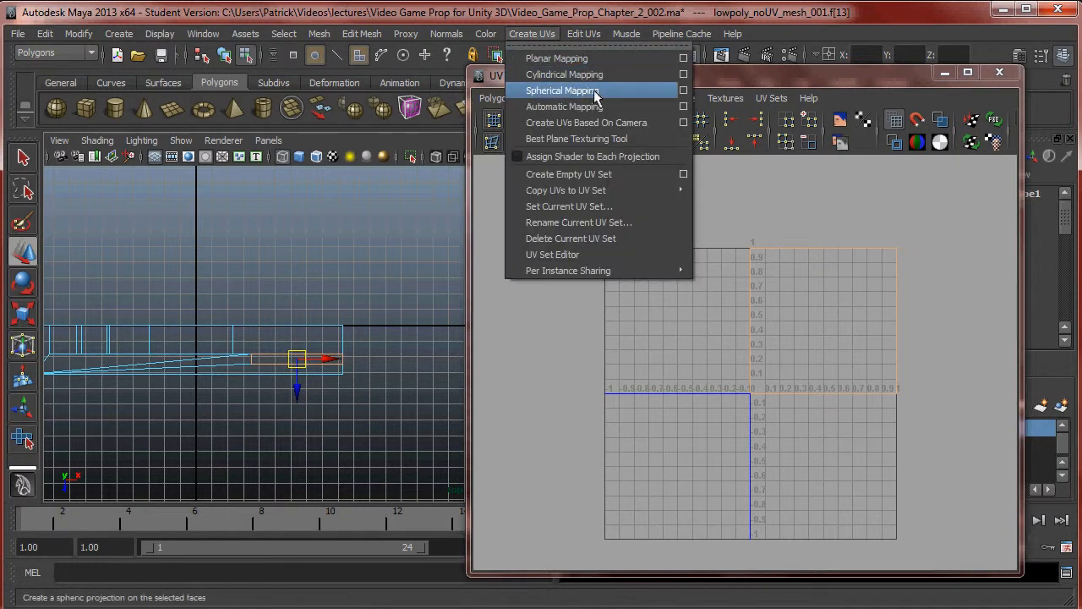
left_click(595, 104)
key("space")
key("space")
key("space")
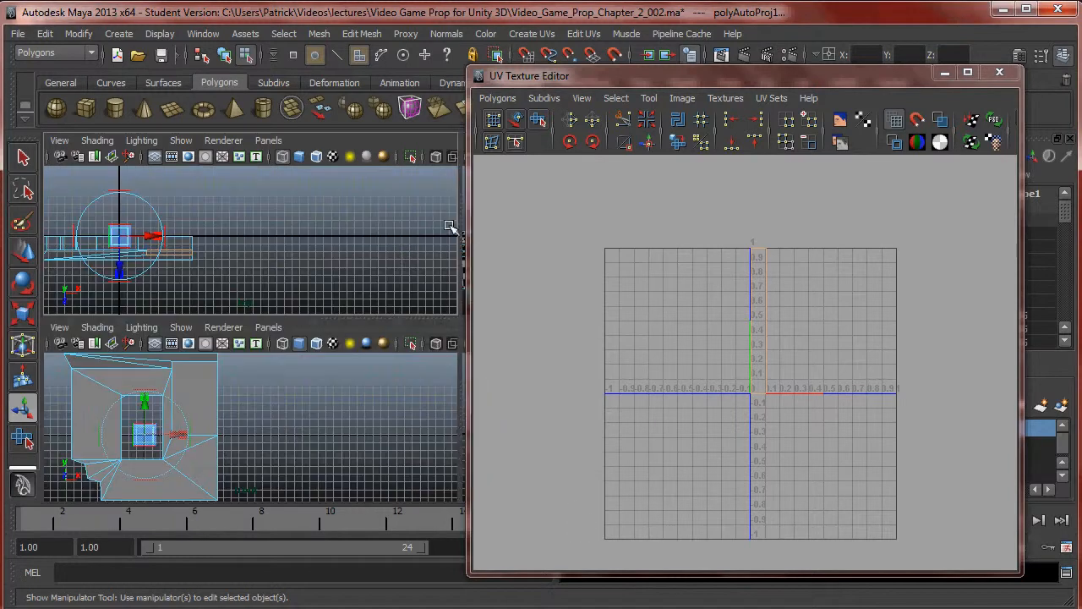
left_click_drag(571, 75, 717, 93)
key("space")
left_click_drag(465, 241, 461, 288, "alt")
right_click_drag(906, 295, 964, 297)
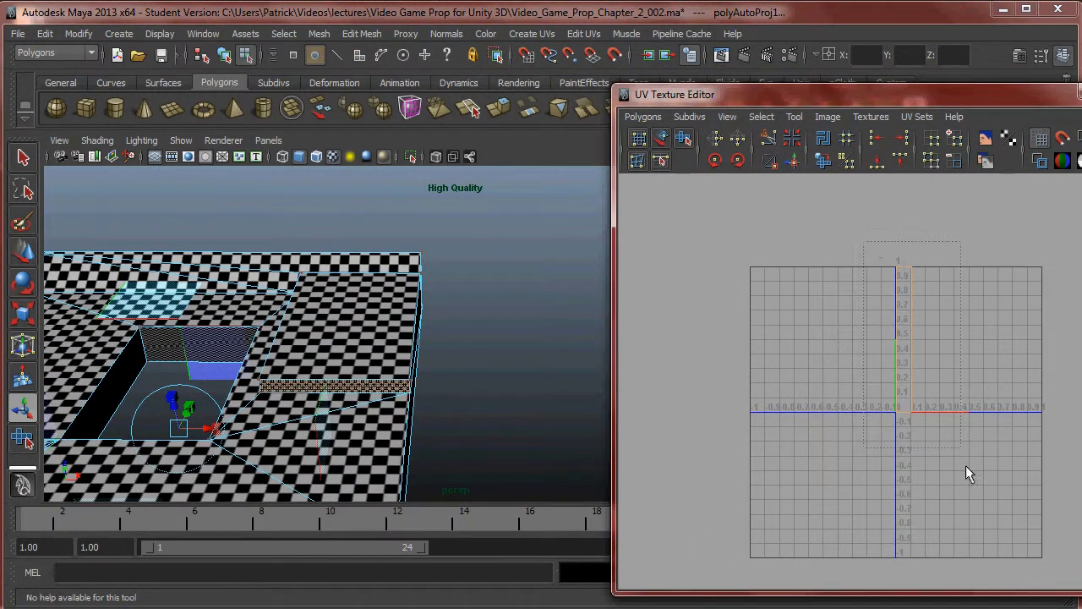
key("w")
left_click_drag(899, 338, 785, 338)
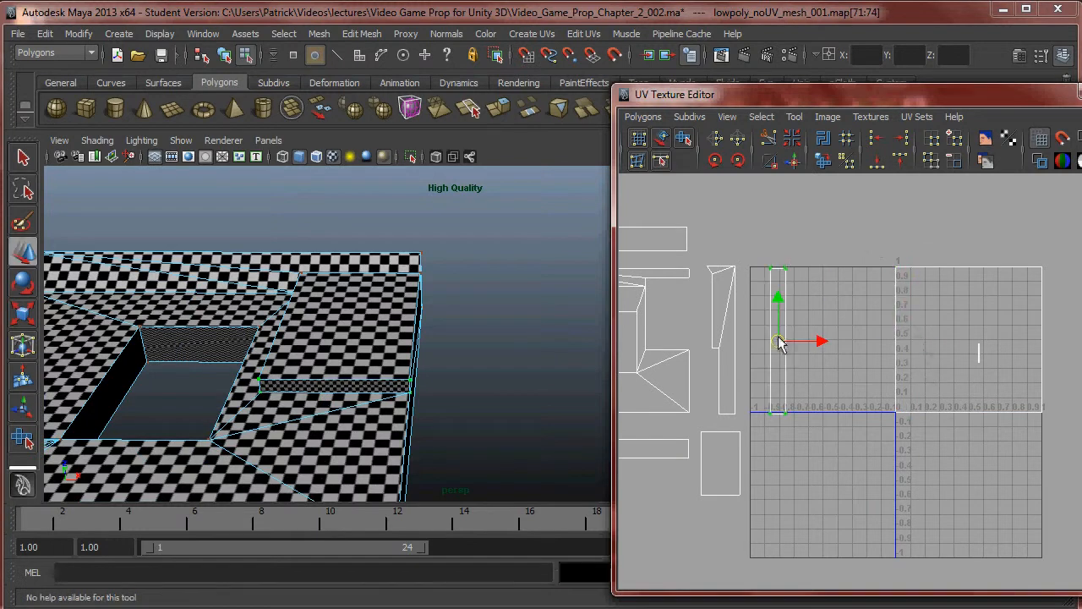
Scale the narrow bottom wall's shell down to match the checker size of the surrounding faces
left_click_drag(587, 367, 218, 340, "alt")
key("r")
right_click_drag(406, 355, 499, 354, "alt")
right_click_drag(352, 334, 430, 355, "alt")
right_click_drag(430, 355, 482, 359, "alt")
left_click_drag(784, 341, 755, 348)
middle_click_drag(793, 340, 833, 314, "alt")
Rotate the narrow bottom wall's shell to horizontal and place it directly below the recessed face's shell
key("w")
left_click_drag(817, 303, 764, 503)
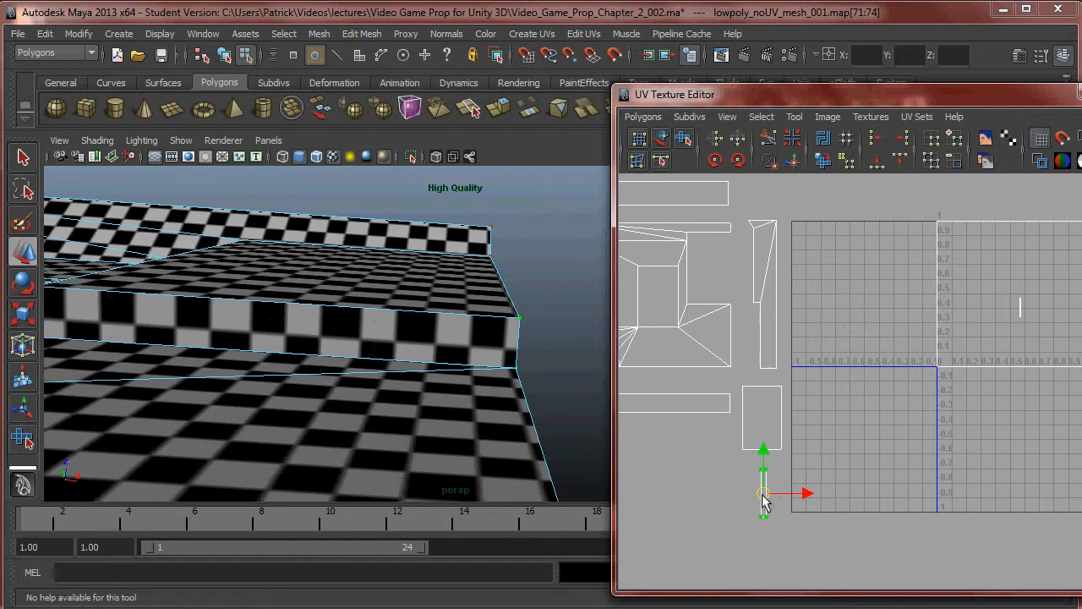
left_click(735, 165)
left_click(737, 164)
left_click_drag(763, 493, 764, 468)
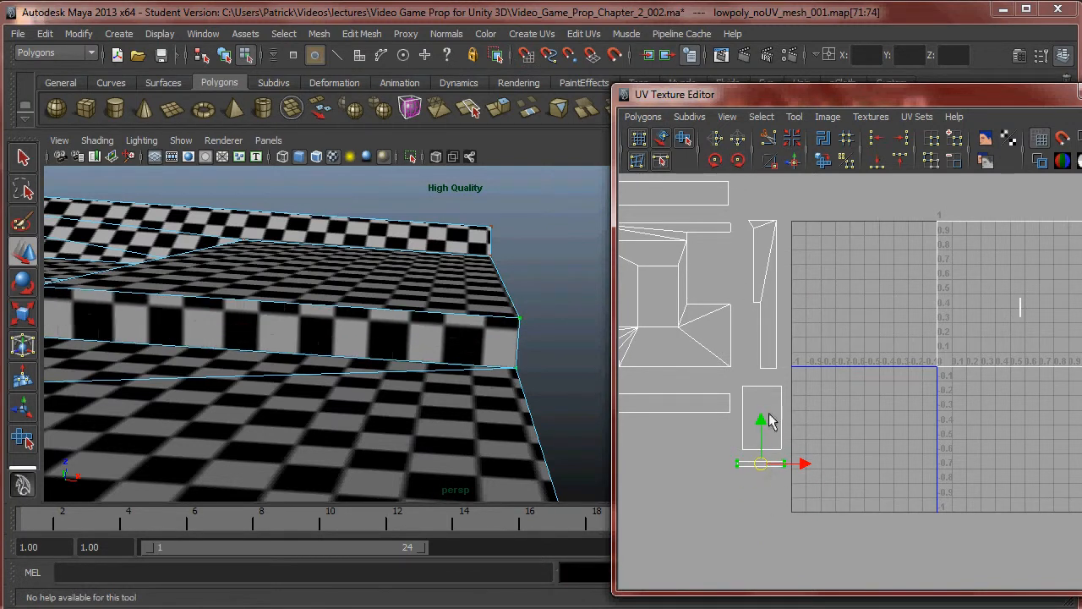
Apply Automatic Mapping to the tall narrow wall beside the recessed face and move its shell below the long bottom shell
scroll(411, 333, "up", 3)
left_click_drag(411, 333, 456, 319, "alt")
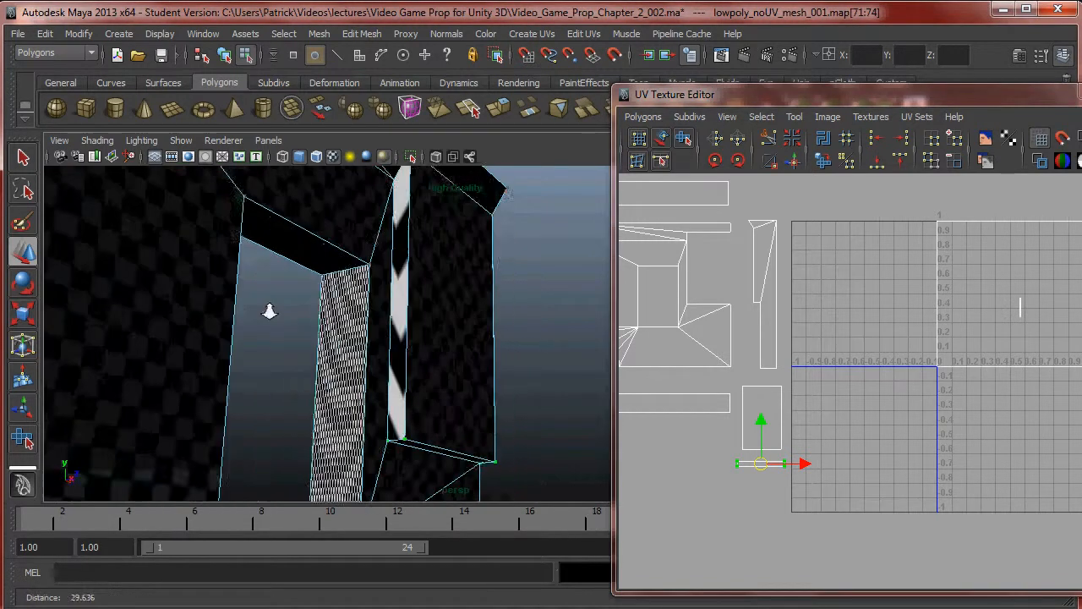
right_click(416, 246)
left_click(421, 287)
left_click(407, 254)
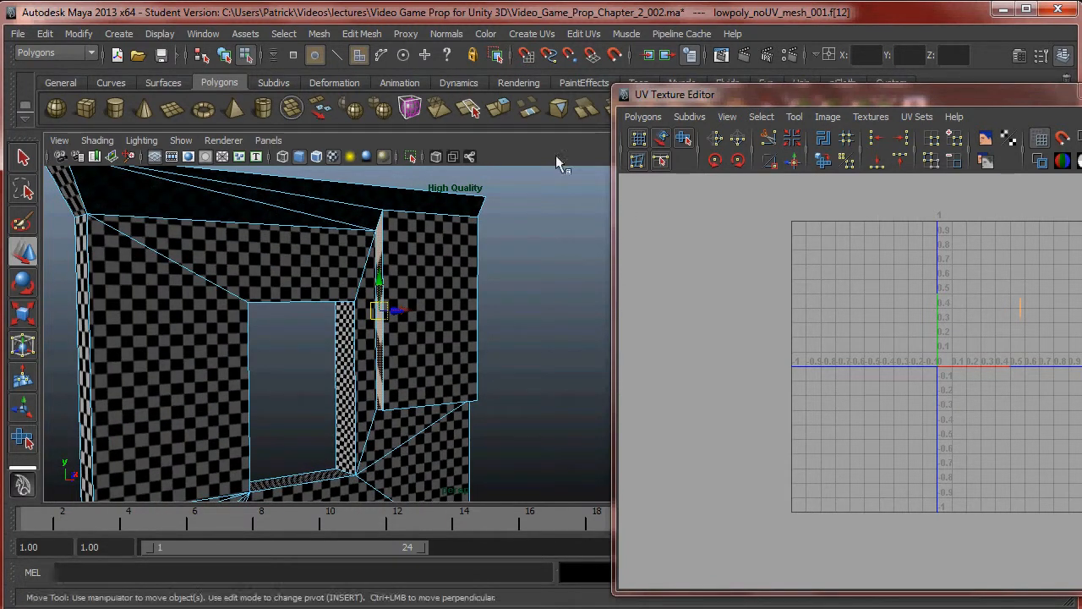
left_click(531, 34)
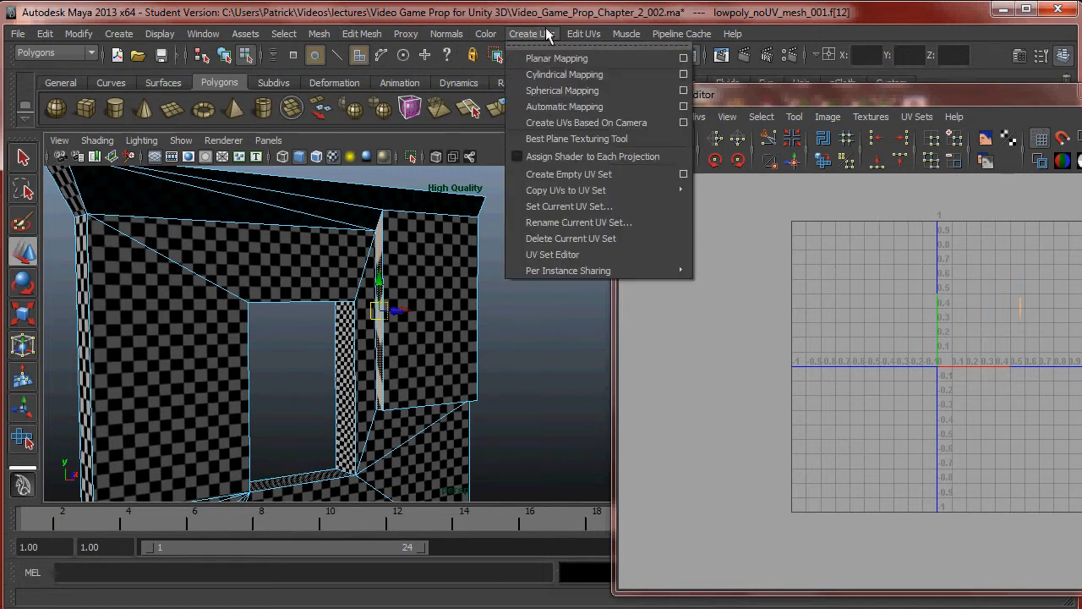
left_click(567, 107)
right_click_drag(945, 268, 982, 262)
left_click_drag(1016, 405, 1013, 404)
left_click_drag(952, 297, 720, 505)
Scale the tall wall's shell down to match the neighbouring checkers and place it just left of the recessed face's shell
left_click_drag(268, 355, 402, 194, "alt")
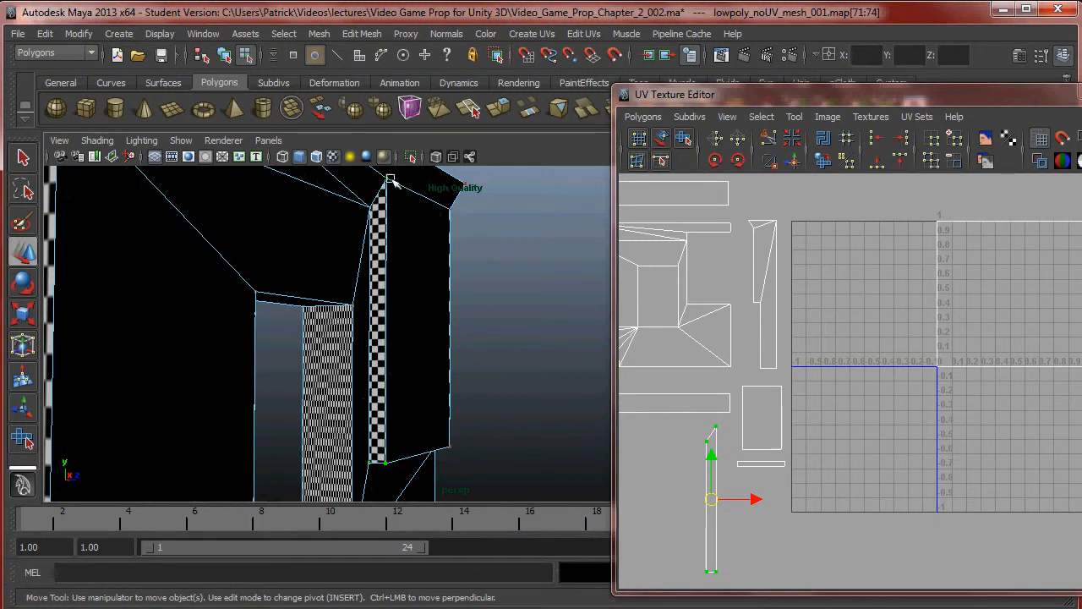
scroll(774, 478, "up", 6)
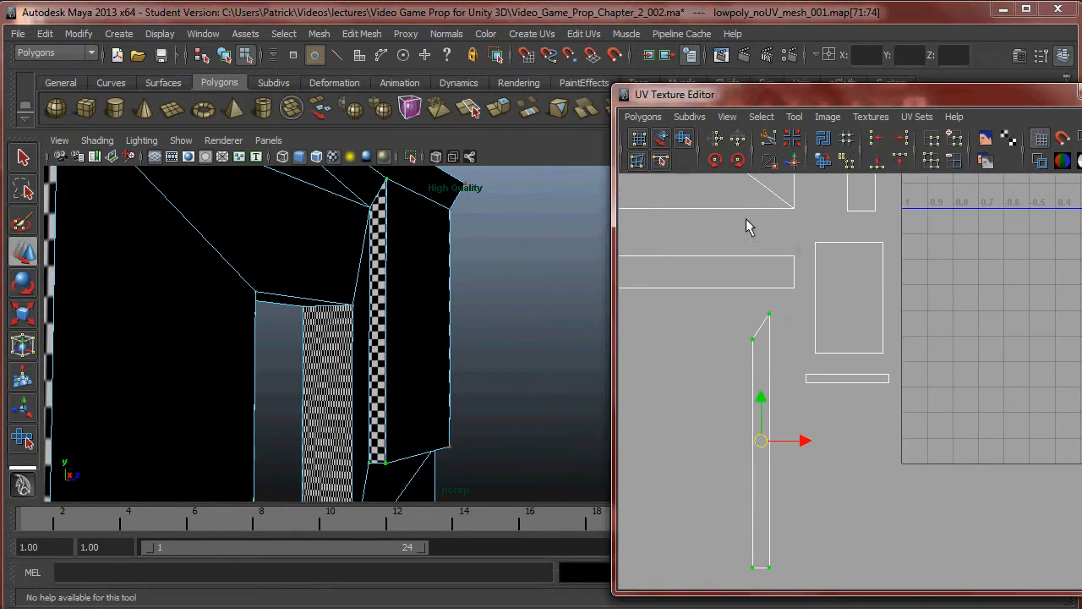
key("r")
left_click_drag(760, 448, 739, 456)
left_click_drag(456, 330, 428, 319, "alt")
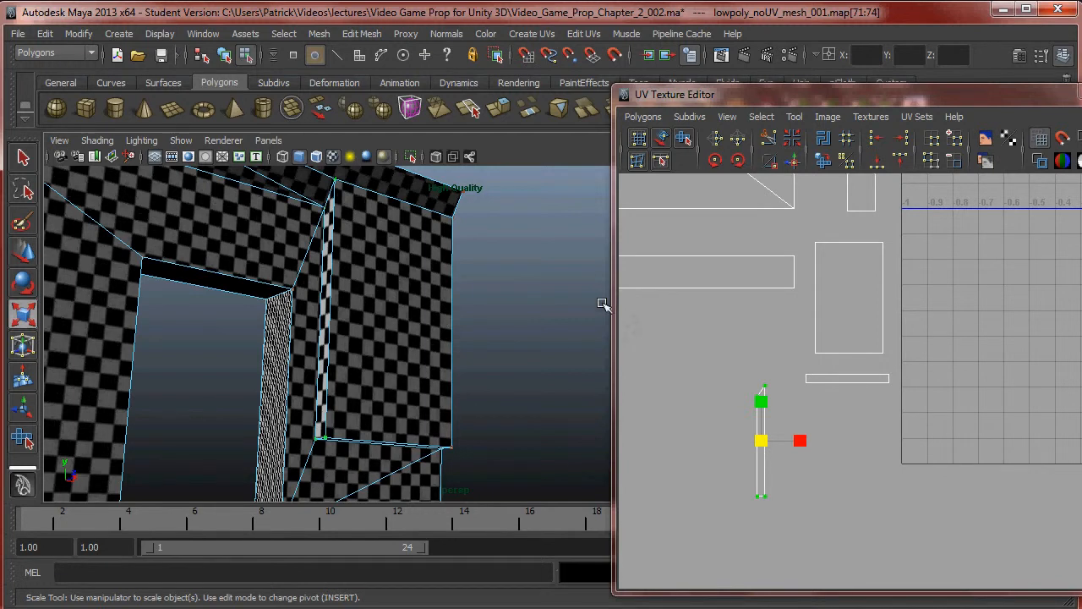
left_click_drag(411, 355, 664, 399, "alt")
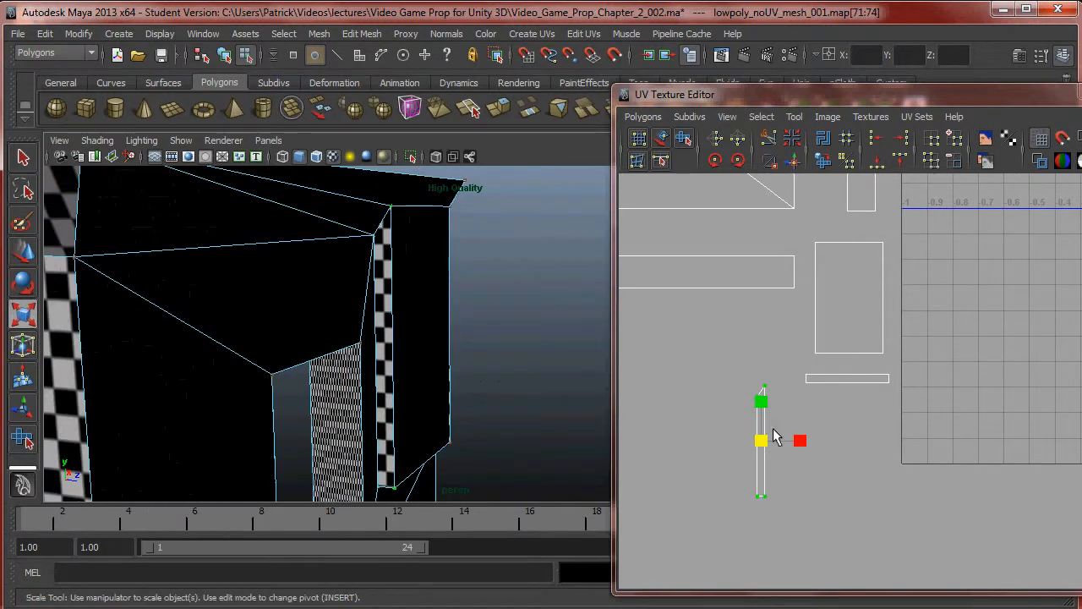
key("w")
left_click_drag(763, 440, 798, 320)
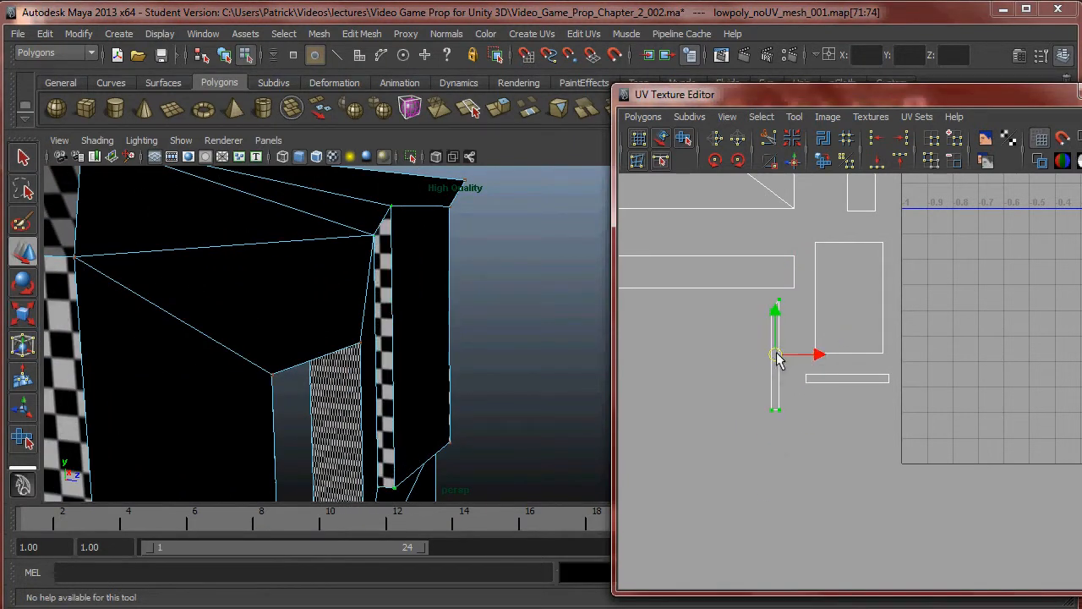
Select the four inner wall faces of the rectangular window opening
left_click_drag(555, 355, 316, 254, "alt")
right_click(316, 255)
right_click_drag(319, 266, 318, 294)
left_click(292, 241)
left_click_drag(292, 241, 373, 275, "alt")
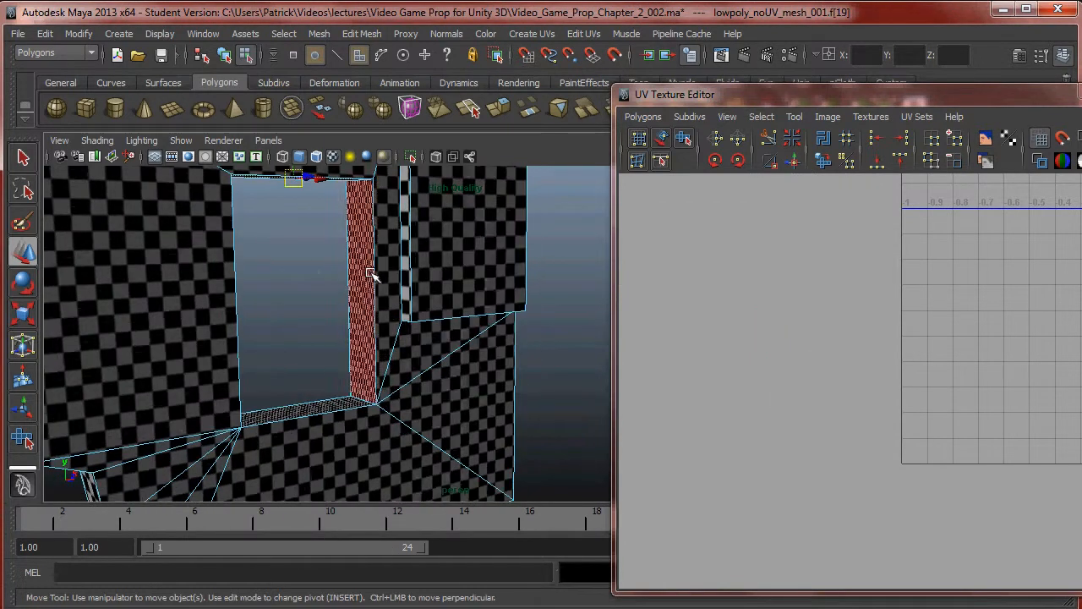
left_click_drag(395, 368, 357, 327, "alt")
left_click(235, 235, "shift")
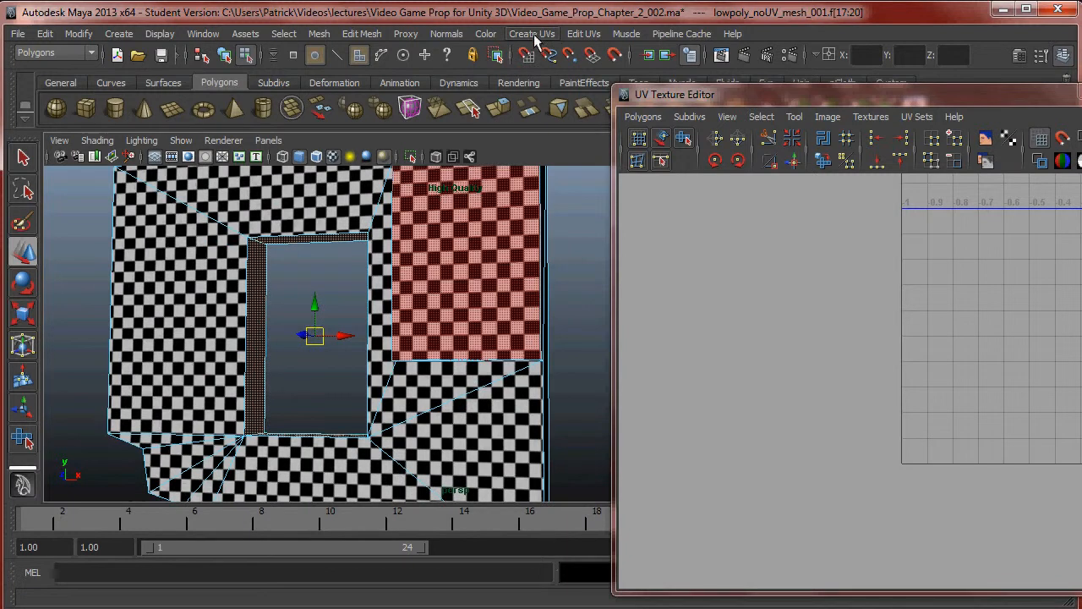
Apply Automatic Mapping to the window opening's inner walls and inspect the projection on the model and its UV strips
left_click(533, 33)
left_click(575, 104)
scroll(488, 278, "down", 3)
left_click_drag(498, 253, 429, 231, "alt")
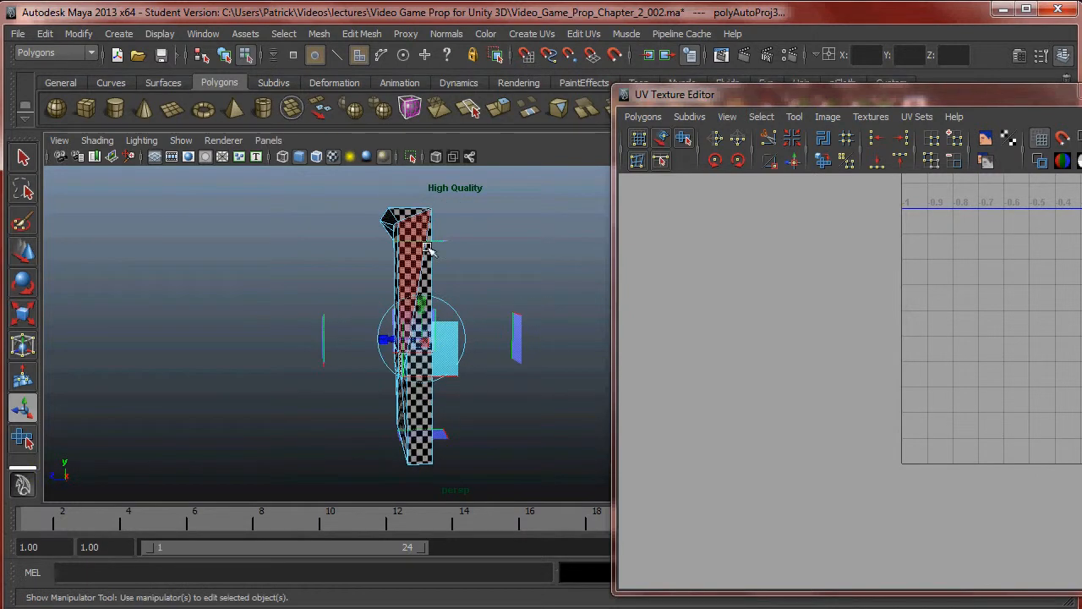
left_click_drag(479, 363, 430, 346, "alt")
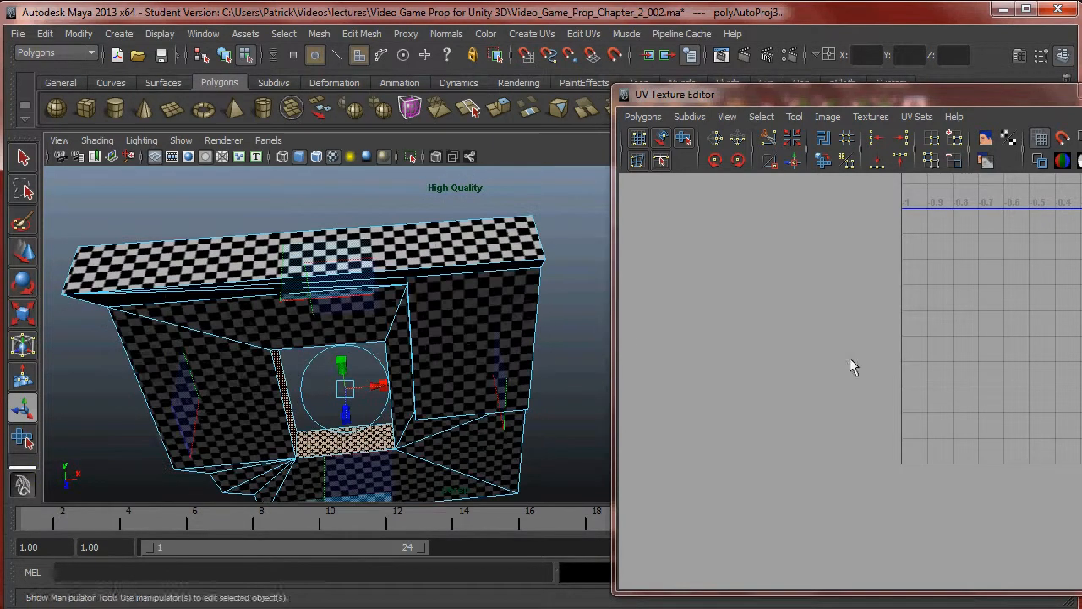
scroll(922, 388, "down", 2)
scroll(1044, 324, "up", 5)
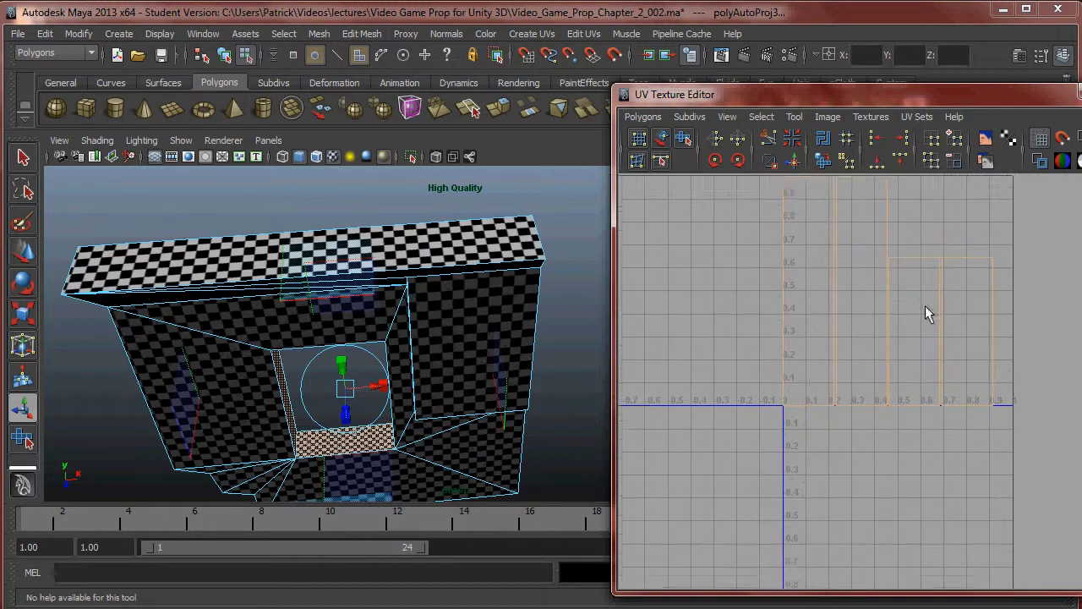
scroll(916, 332, "up", 2)
middle_click_drag(883, 364, 877, 340, "alt")
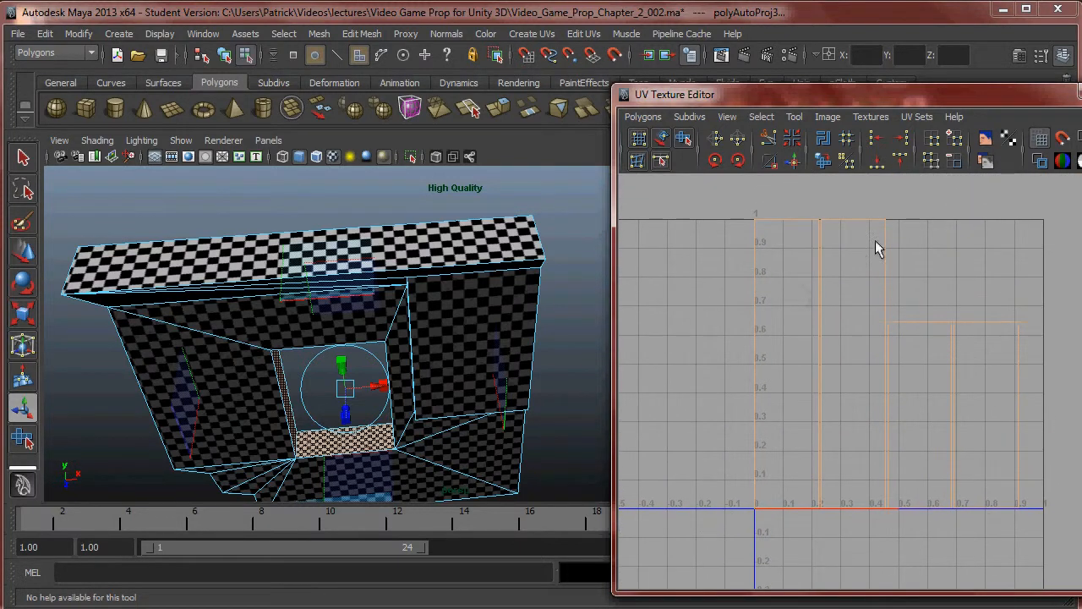
Select all UVs of the inner wall strips and scale them down uniformly to match the surrounding checker size
right_click_drag(886, 259, 940, 262)
left_click_drag(1080, 558, 1079, 558)
key("r")
left_click_drag(886, 372, 864, 377)
left_click_drag(240, 391, 317, 332, "alt")
right_click_drag(317, 331, 398, 341, "alt")
left_click_drag(398, 341, 438, 389, "alt")
right_click_drag(438, 389, 450, 395, "alt")
left_click_drag(451, 395, 382, 289, "alt")
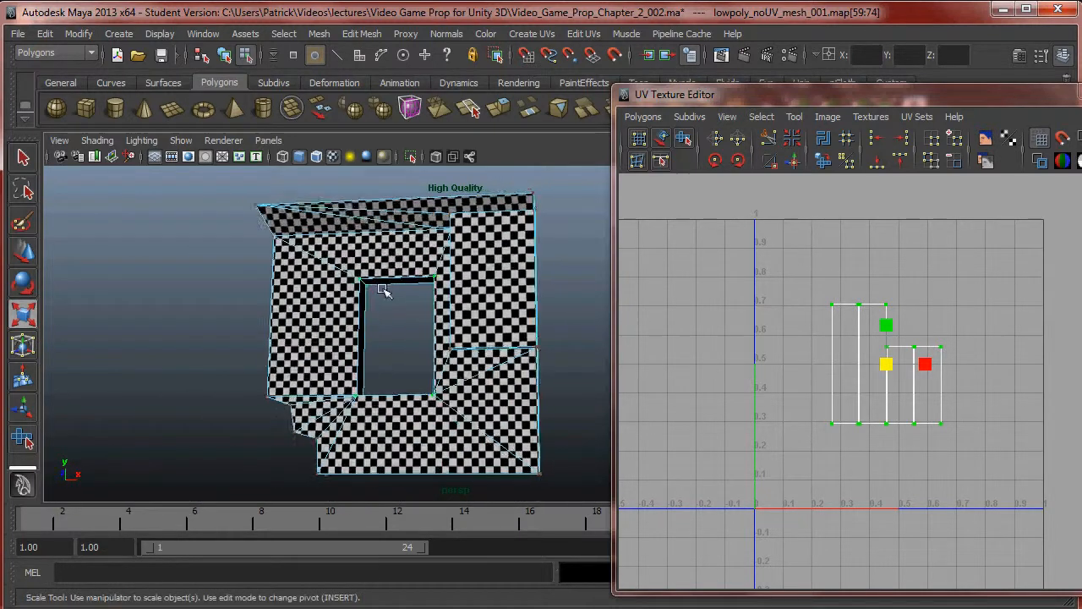
Select the entire leftmost inner wall shell, starting from its upper corner UV
scroll(382, 289, "up", 3)
scroll(922, 355, "up", 4)
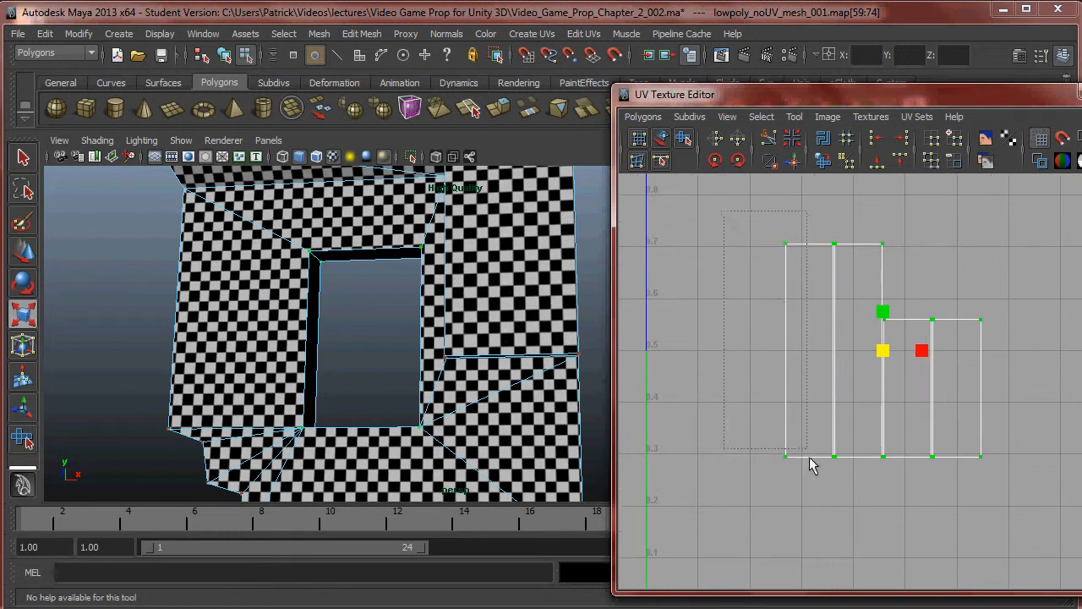
left_click_drag(805, 439, 800, 504)
scroll(896, 364, "up", 5)
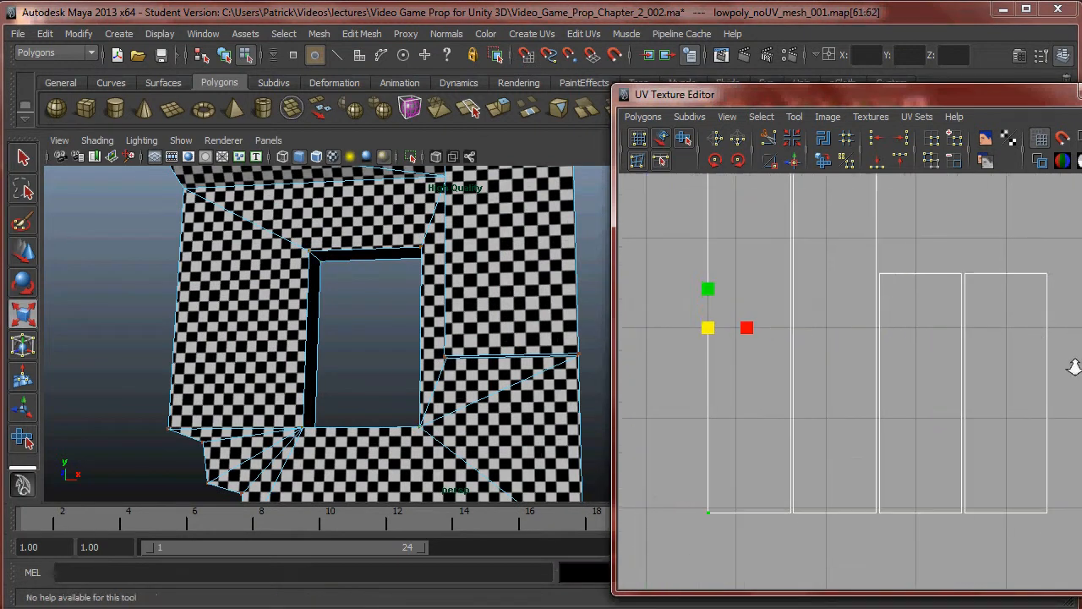
middle_click_drag(742, 249, 816, 318, "alt")
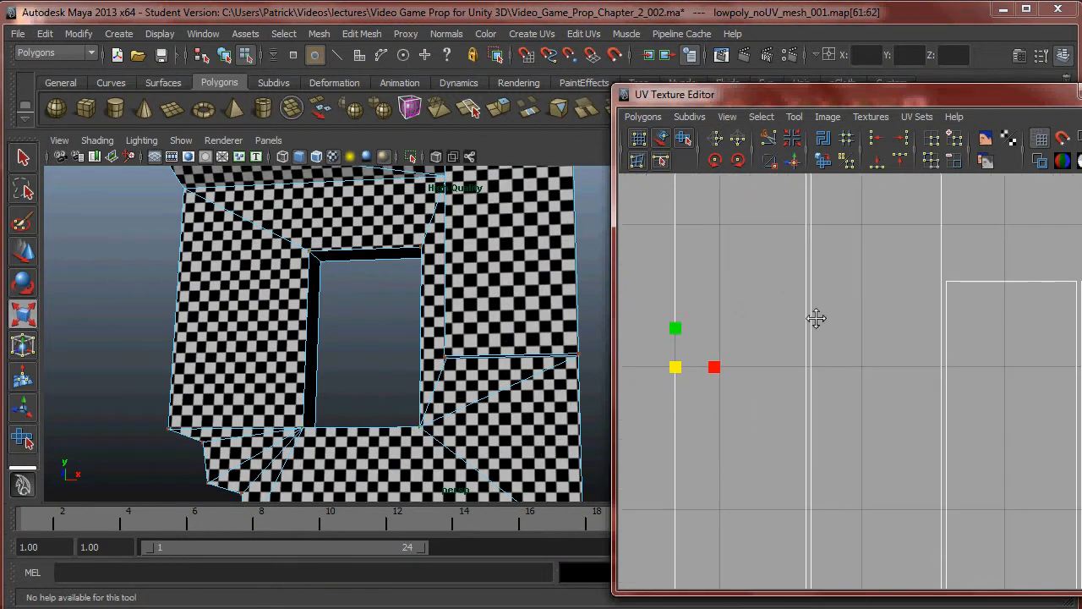
scroll(816, 318, "down", 4)
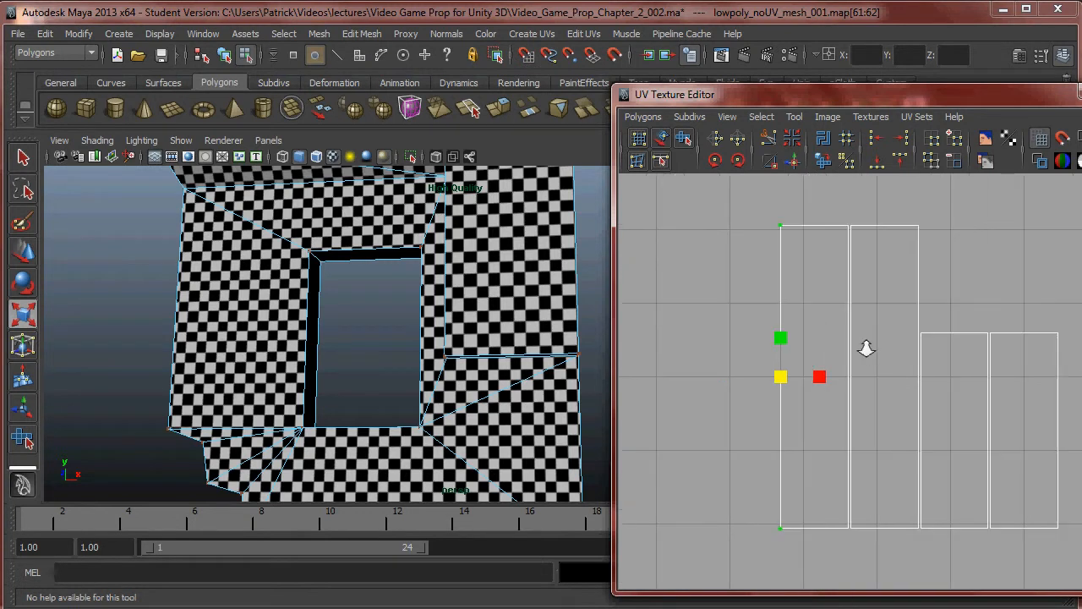
left_click_drag(794, 256, 812, 268)
left_click(764, 282)
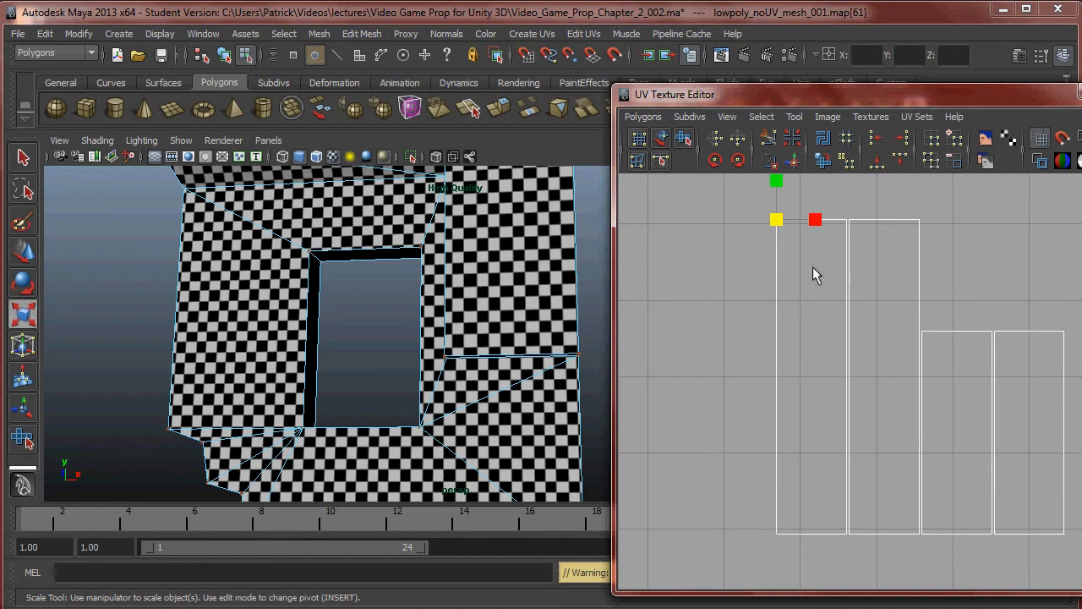
left_click(653, 117)
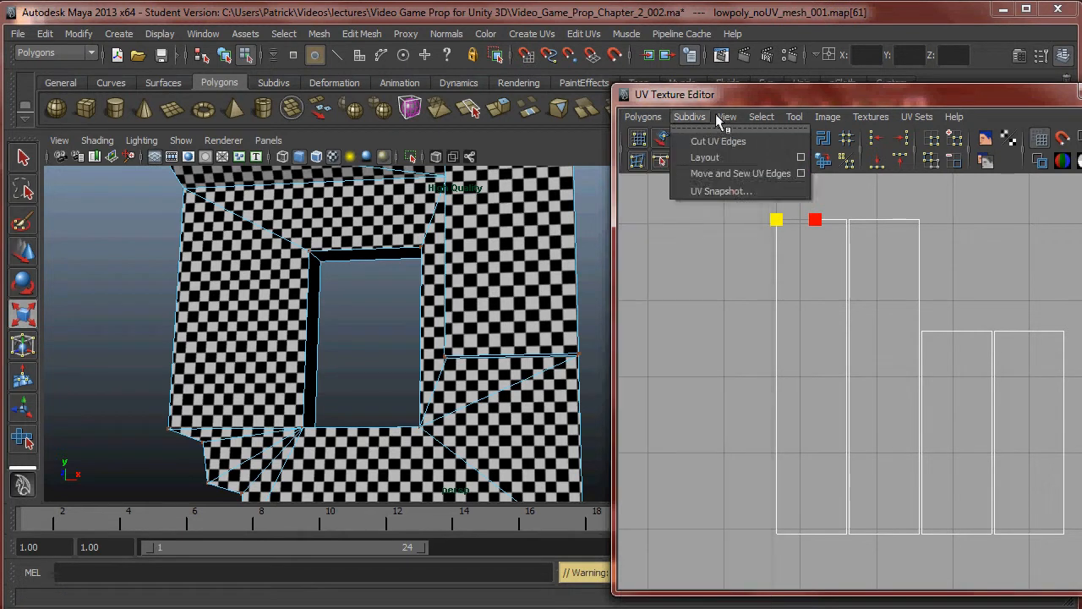
mouse_move(761, 119)
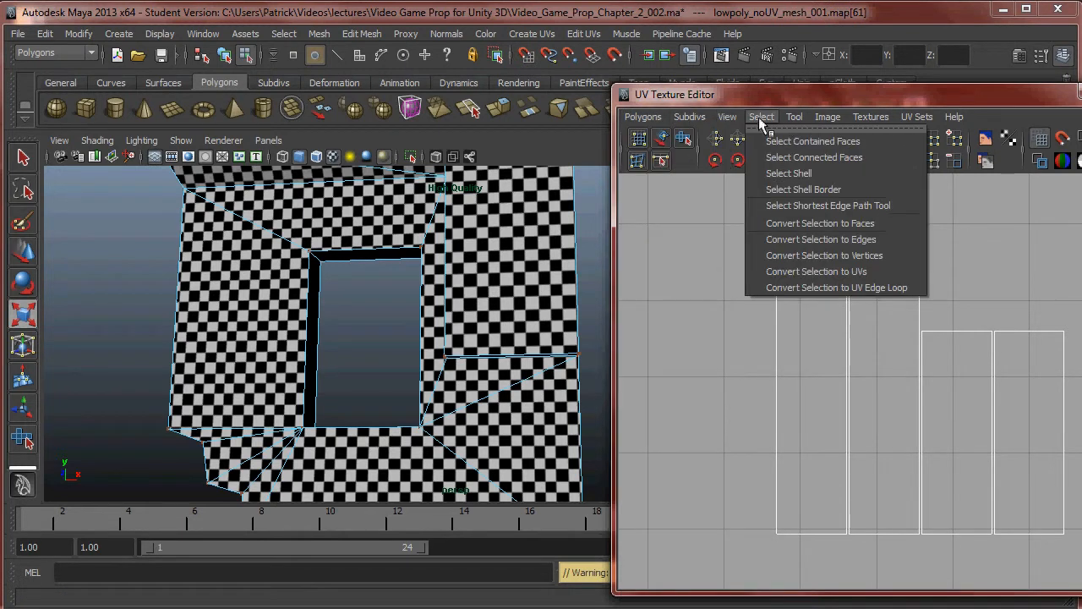
left_click(859, 173)
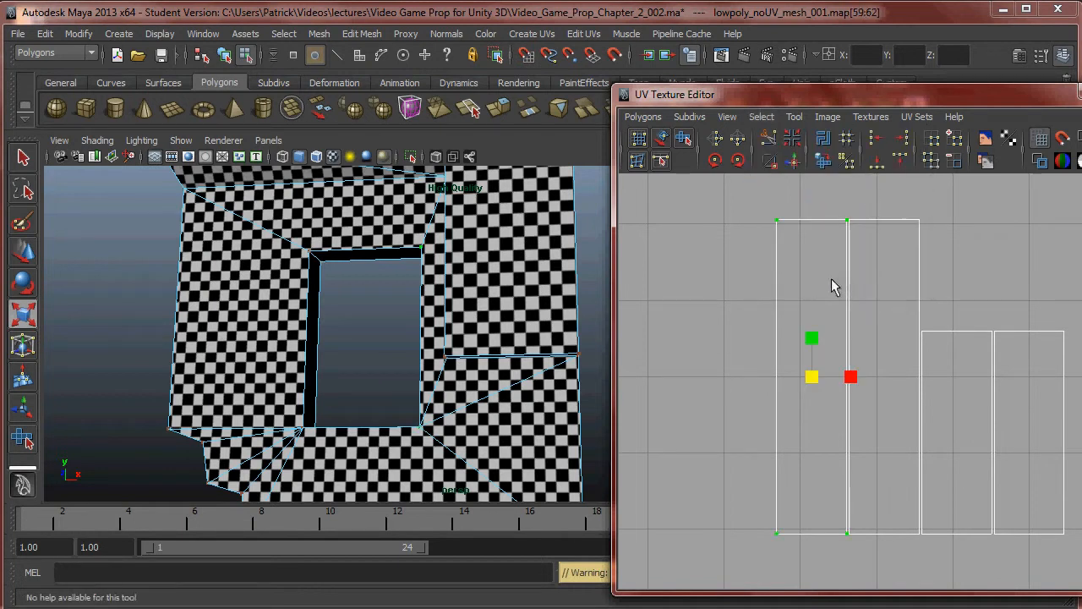
Reselect the leftmost inner wall shell and move it slightly left to separate it from the adjacent strip
left_click_drag(763, 196, 800, 237)
left_click(766, 118)
left_click(778, 173)
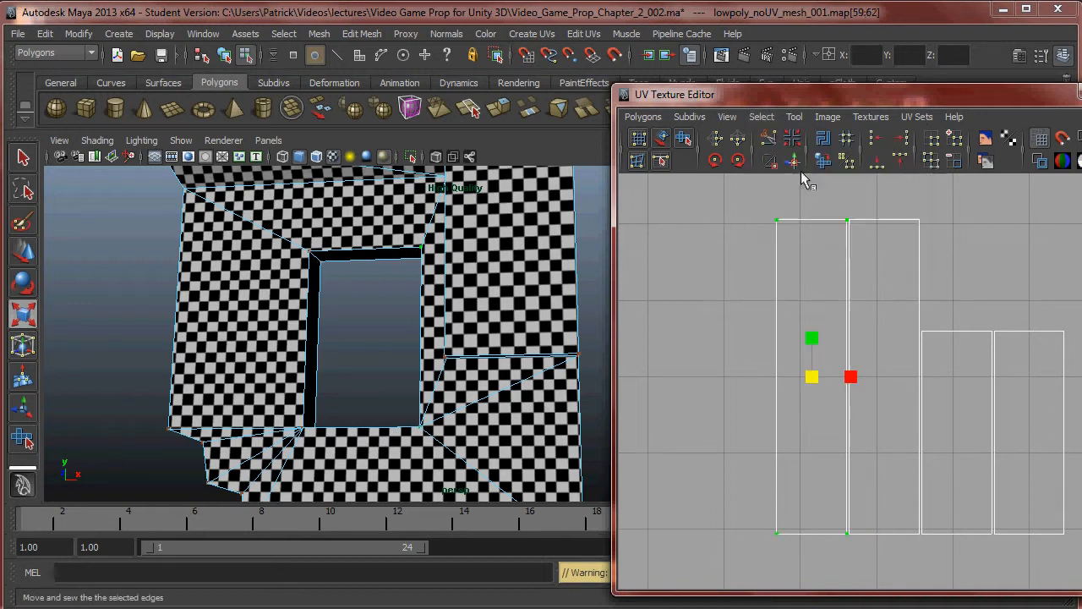
key("w")
left_click_drag(850, 385, 836, 252)
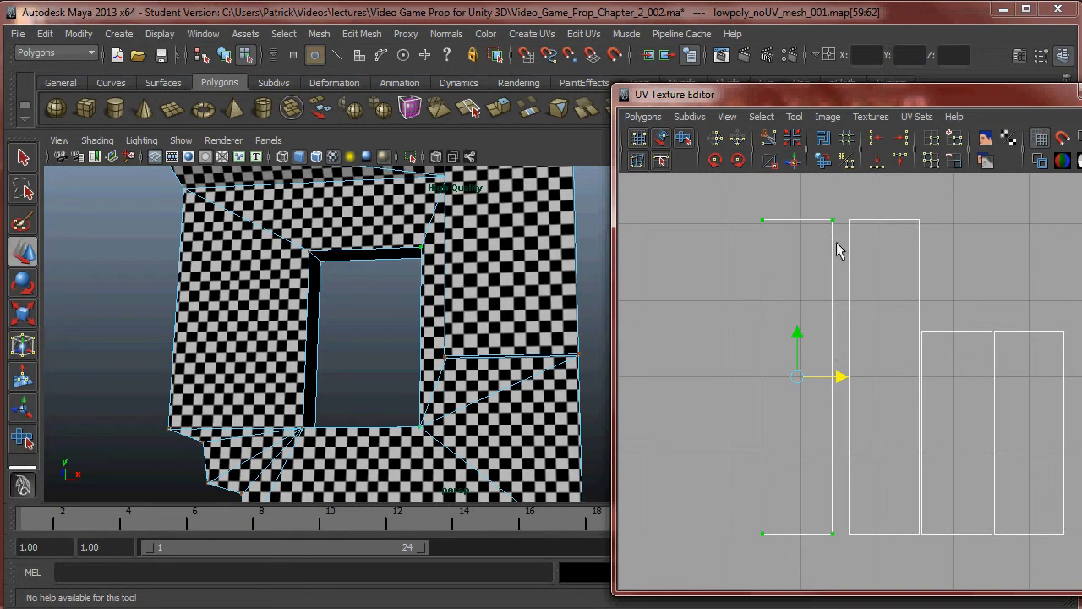
Move the leftmost inner wall shell further left, leaving a wide gap before the second tall strip
left_click_drag(842, 369, 842, 381)
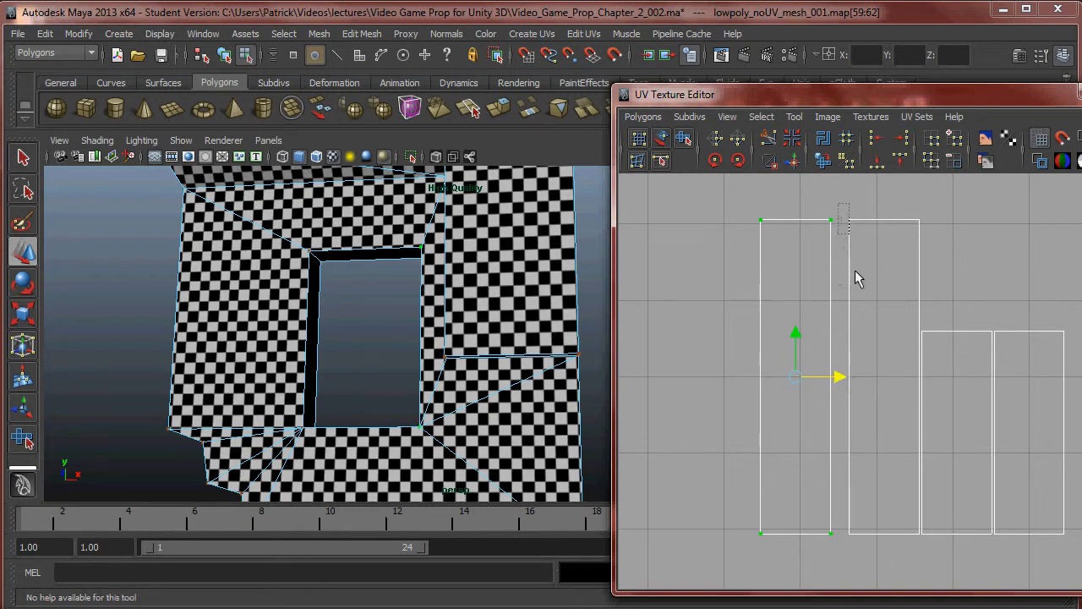
left_click_drag(882, 333, 880, 281)
left_click_drag(736, 203, 807, 372)
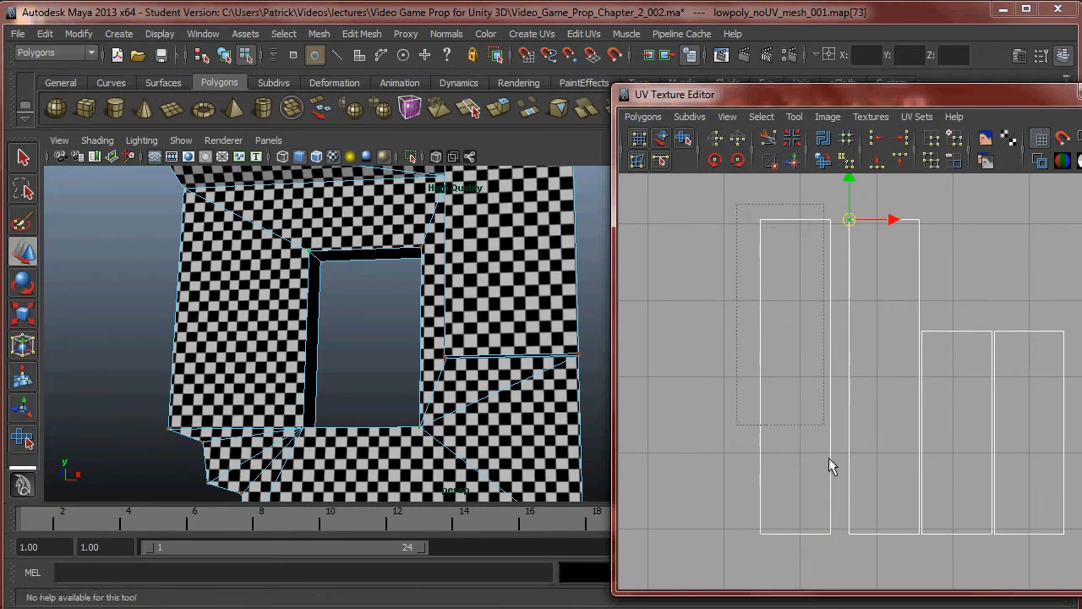
left_click_drag(839, 580, 839, 580)
left_click_drag(837, 374, 743, 385)
Select the entire second tall inner wall shell from its corner UV and move it left beside the first one
left_click(849, 219)
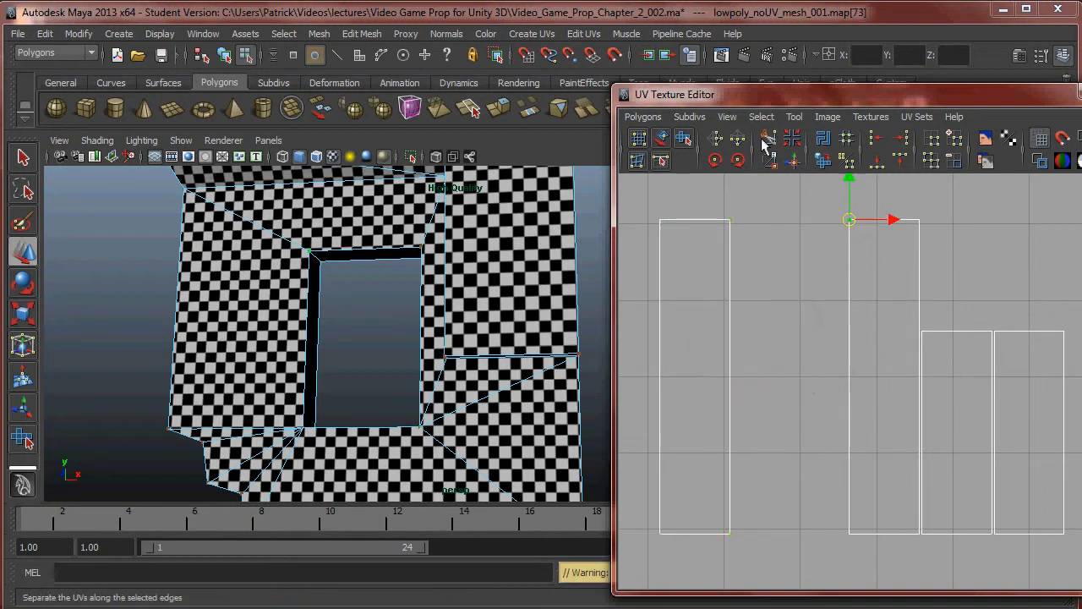
left_click(761, 116)
left_click(779, 174)
left_click_drag(925, 381, 828, 387)
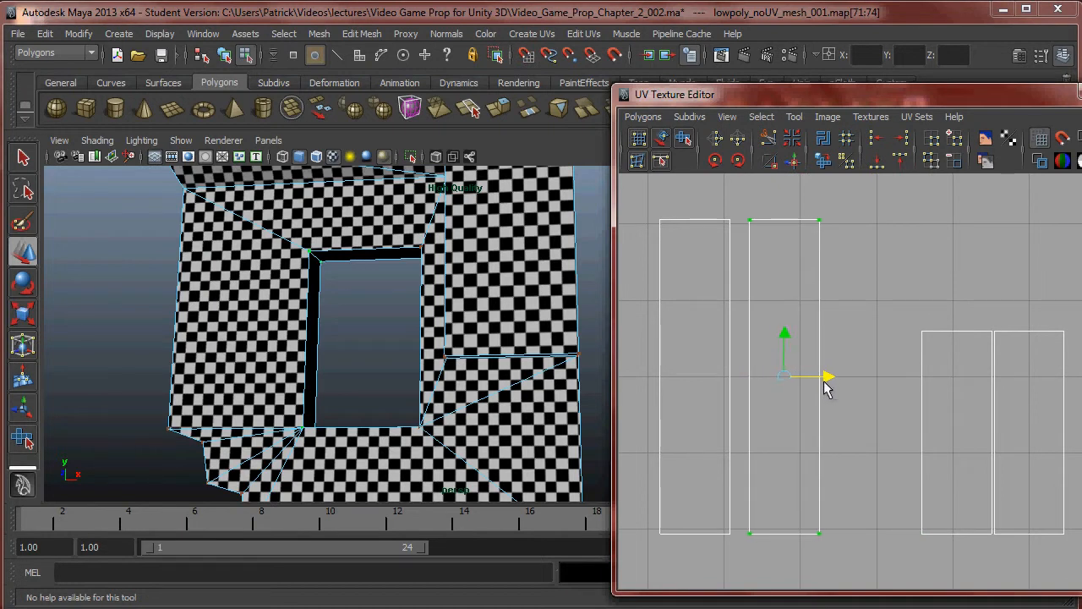
Select the two shorter inner wall shells one after the other and move each left, spacing all four strips evenly
left_click_drag(882, 321, 938, 368)
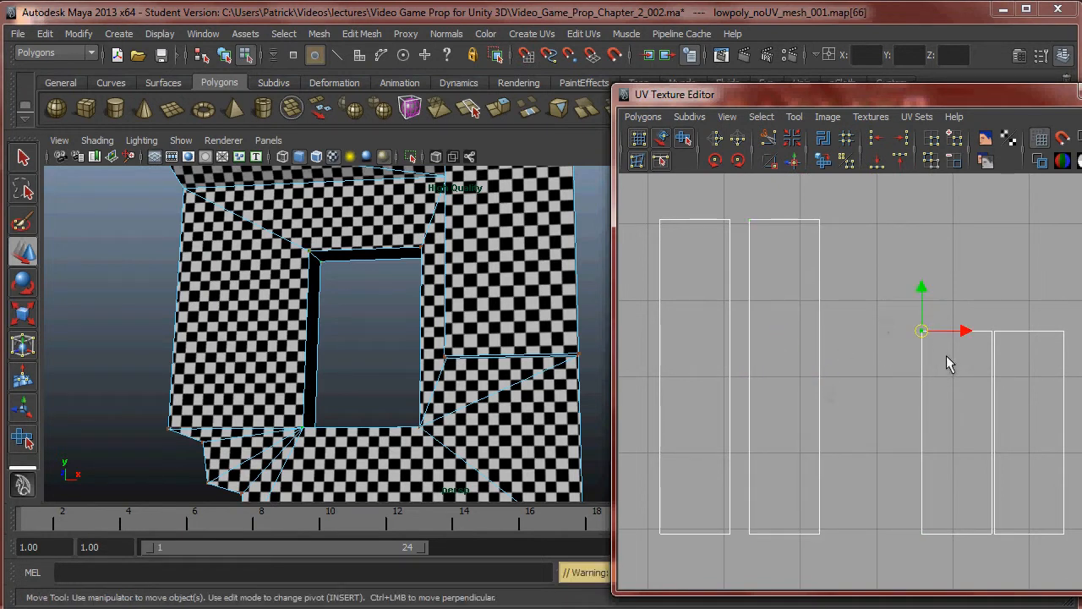
left_click(763, 117)
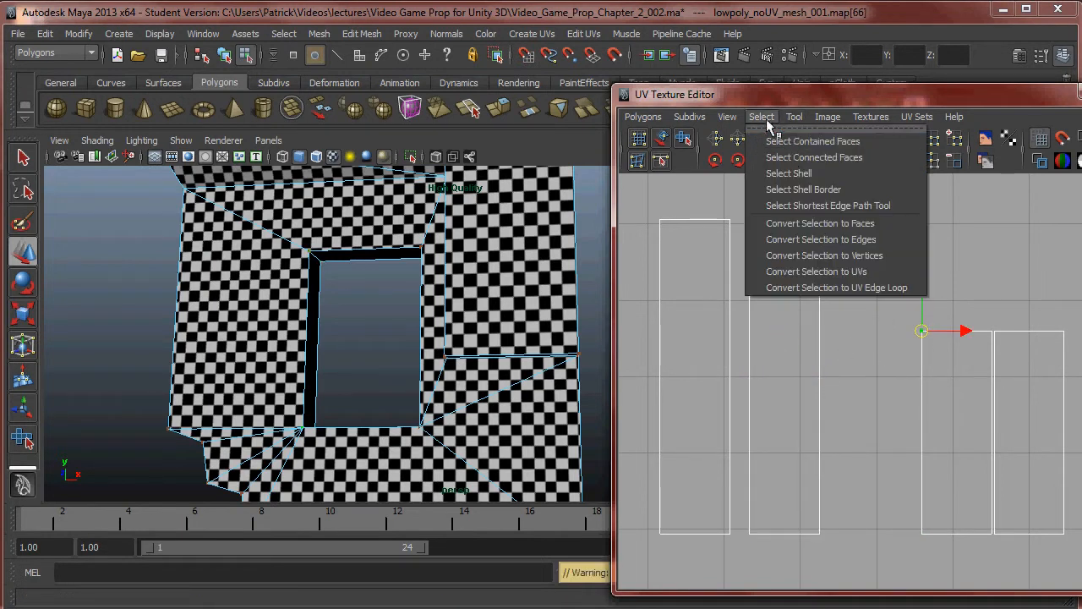
left_click(782, 173)
left_click_drag(996, 432, 920, 454)
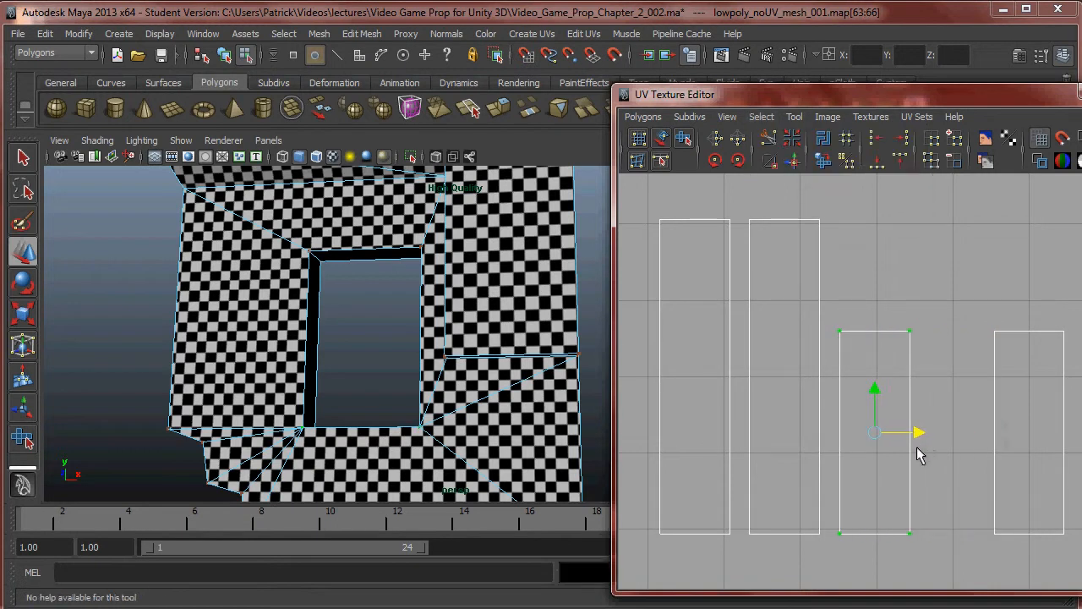
left_click_drag(962, 317, 1077, 560)
left_click_drag(1064, 433, 1004, 448)
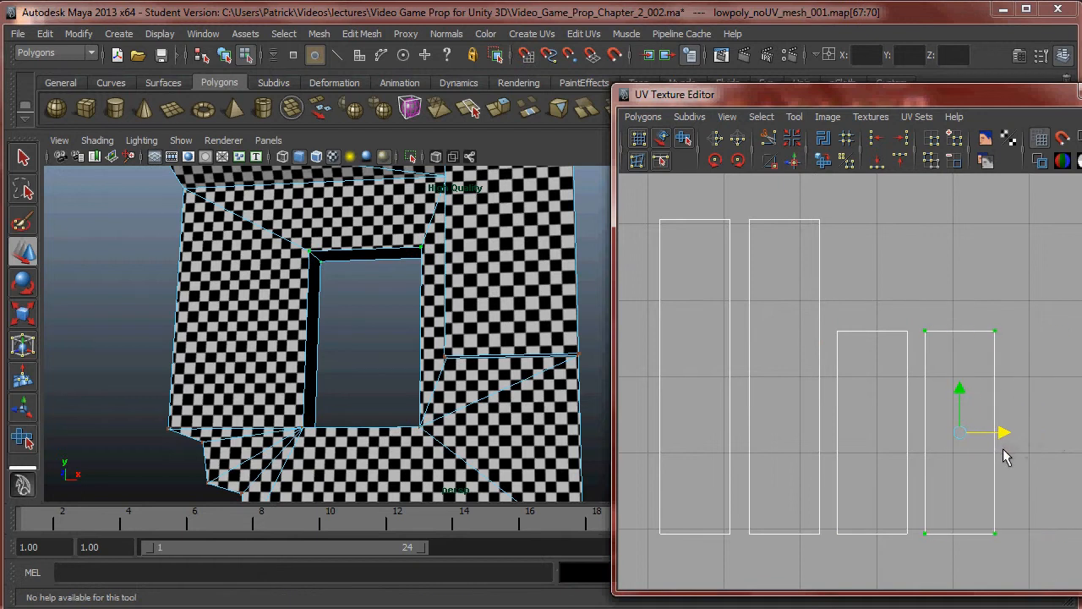
Select all four inner wall strips and move them together to the free area at the lower left of the other shells
right_click_drag(992, 425, 689, 332, "alt")
left_click_drag(877, 431, 1003, 478)
right_click_drag(1002, 478, 775, 423, "alt")
middle_click_drag(775, 423, 939, 365, "alt")
right_click_drag(940, 365, 853, 359, "alt")
left_click_drag(1000, 357, 701, 472)
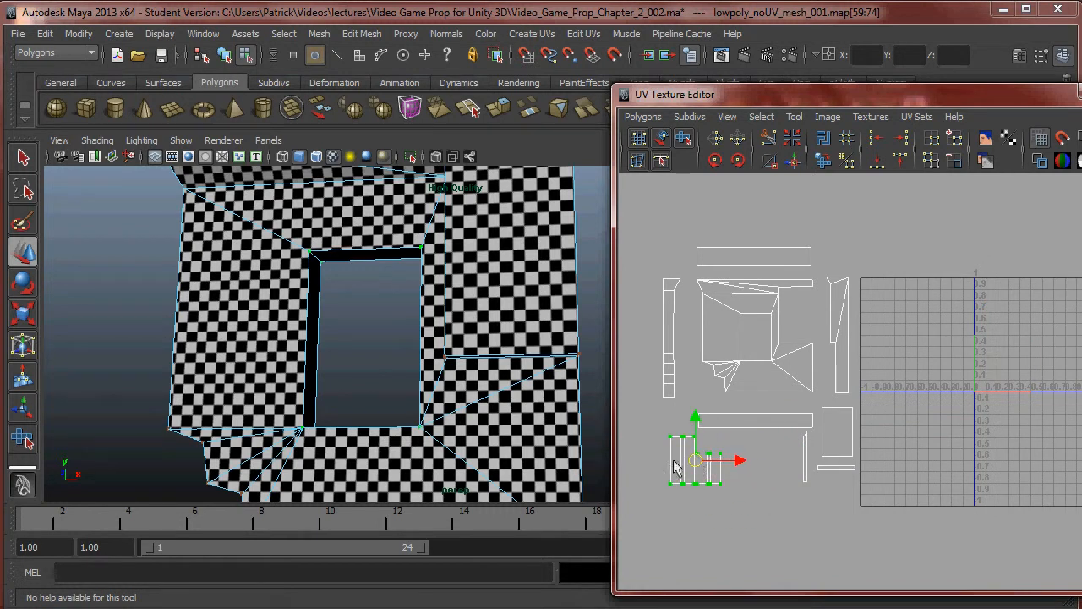
Scale the four inner wall strips down slightly and uniformly to match the checker size on the adjoining faces
left_click_drag(473, 401, 364, 365, "alt")
right_click_drag(364, 365, 423, 365, "alt")
key("r")
middle_click_drag(336, 372, 406, 335, "alt")
right_click_drag(406, 335, 554, 376, "alt")
left_click_drag(309, 330, 346, 343, "alt")
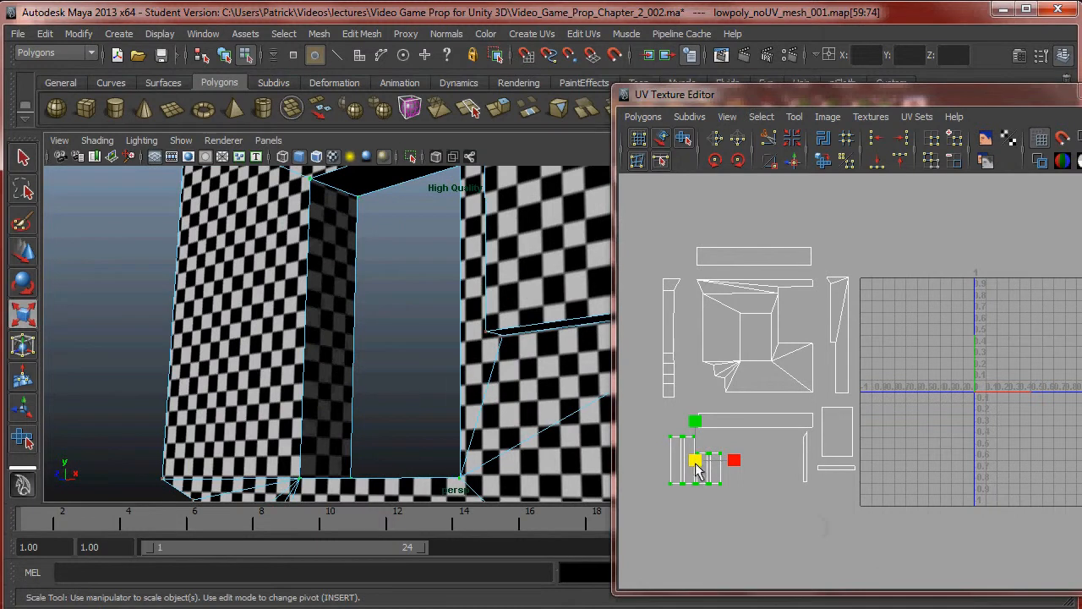
left_click_drag(693, 470, 691, 471)
left_click_drag(414, 355, 461, 373, "alt")
right_click_drag(559, 162, 372, 237, "alt")
left_click_drag(499, 338, 473, 338, "alt")
middle_click_drag(507, 233, 499, 340, "alt")
left_click_drag(499, 339, 605, 317, "alt")
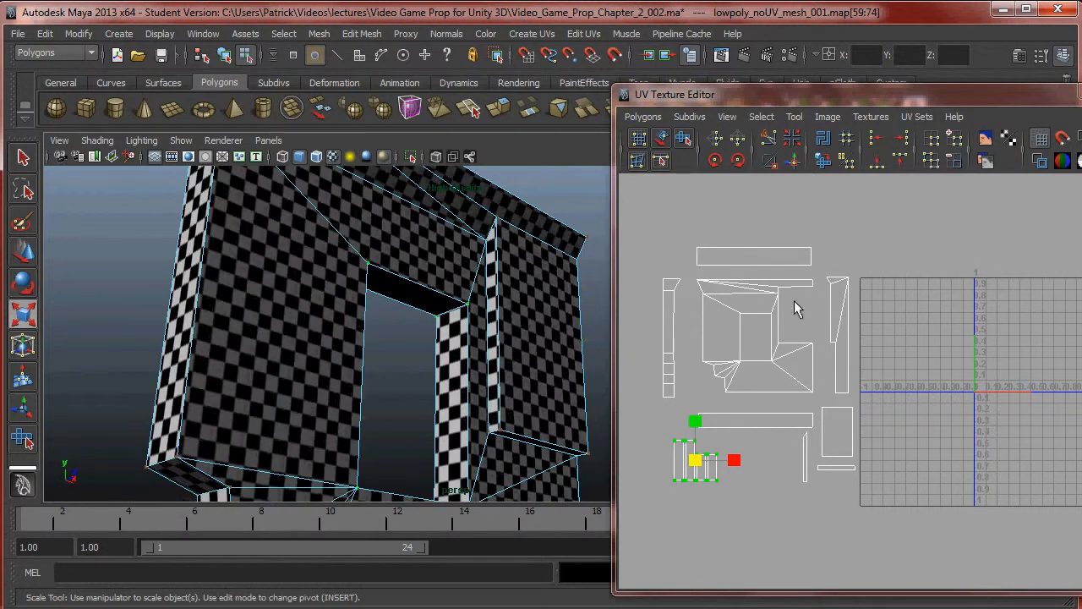
Select the entire front wall shell around the window, starting from its upper-left corner UVs
right_click_drag(899, 349, 926, 355, "alt")
middle_click_drag(926, 355, 752, 365, "alt")
right_click_drag(752, 365, 937, 358, "alt")
middle_click_drag(937, 357, 920, 359, "alt")
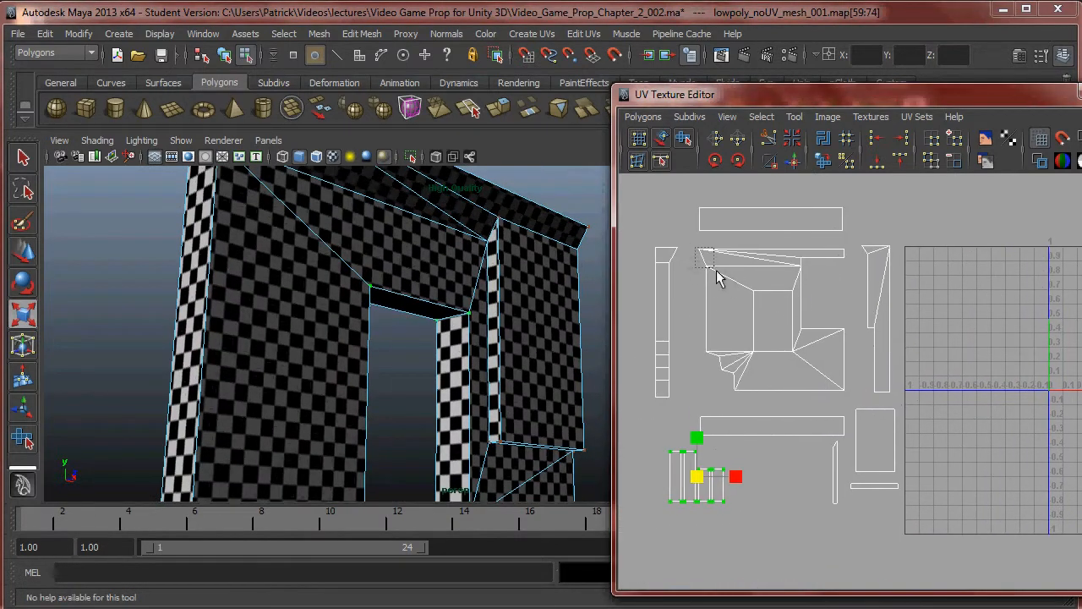
left_click_drag(809, 406, 812, 397)
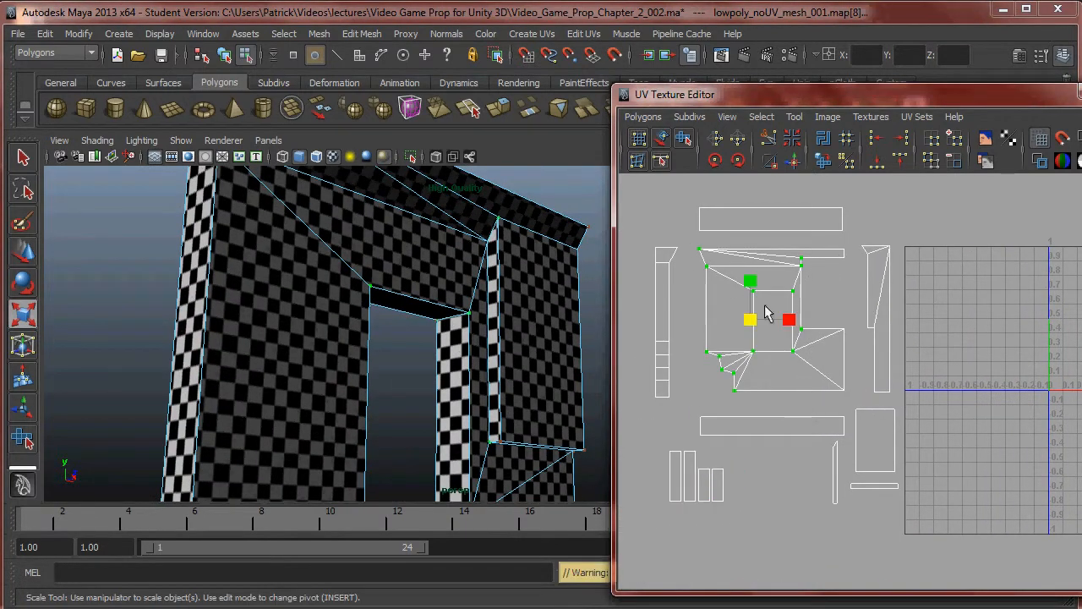
left_click_drag(692, 245, 755, 297)
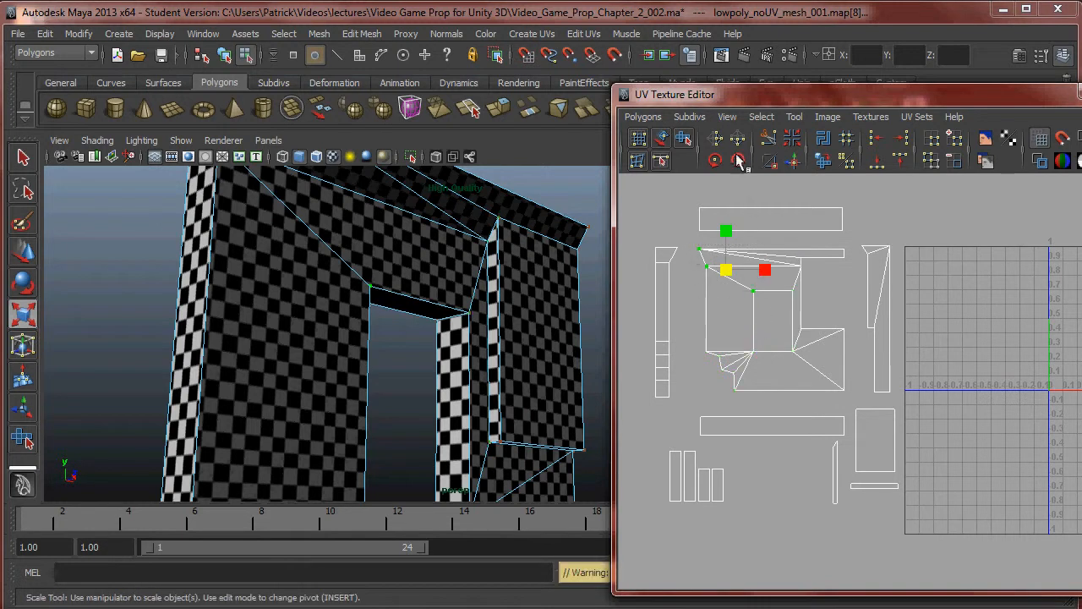
left_click(760, 121)
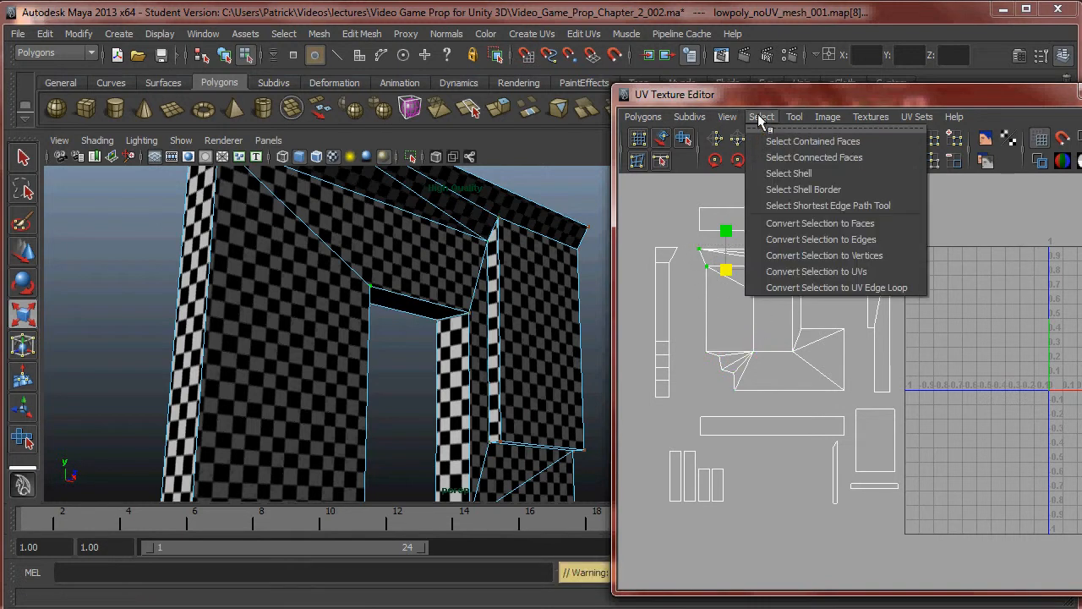
left_click(795, 172)
Move the front wall shell horizontally into the 0 to 1 texture space
middle_click_drag(882, 303, 814, 316, "alt")
key("w")
left_click_drag(717, 320, 1068, 321)
middle_click_drag(1068, 321, 938, 334, "alt")
right_click_drag(938, 334, 1046, 372, "alt")
middle_click_drag(939, 291, 924, 334, "alt")
right_click_drag(925, 335, 972, 338, "alt")
Scale the front wall shell down uniformly to make room for other shells in the 0 to 1 texture space
left_click_drag(575, 359, 449, 369, "alt")
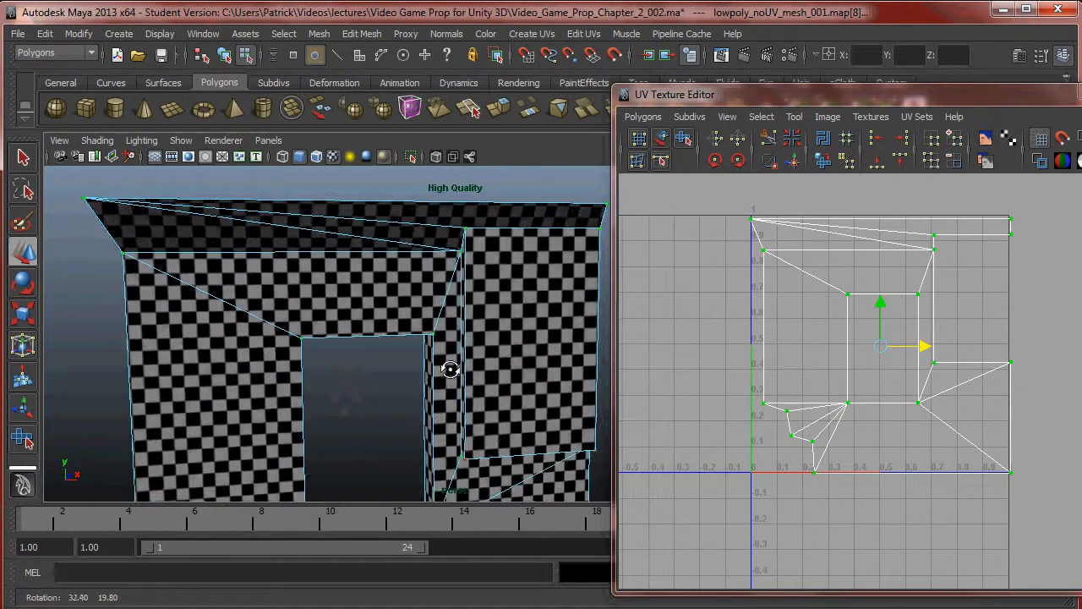
right_click_drag(449, 369, 397, 372, "alt")
right_click_drag(681, 366, 545, 355, "alt")
right_click_drag(752, 386, 876, 386, "alt")
key("r")
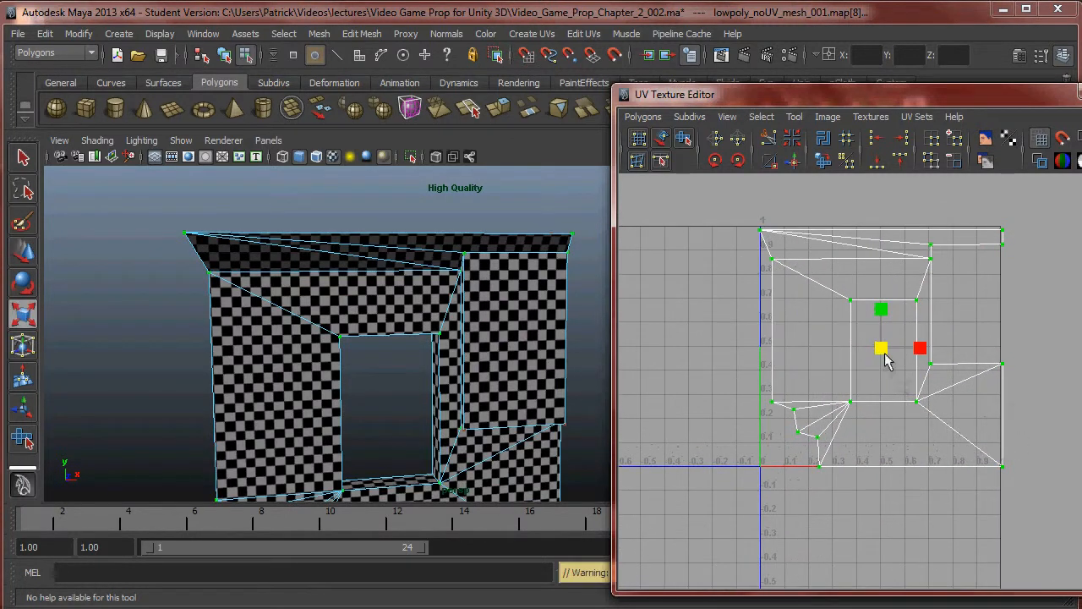
left_click_drag(879, 353, 843, 314)
Position the front wall shell just inside the upper-left corner of the 0 to 1 texture space
key("w")
right_click_drag(843, 314, 942, 338, "alt")
middle_click_drag(941, 338, 1014, 457, "alt")
right_click_drag(800, 329, 917, 365, "alt")
middle_click_drag(917, 364, 918, 403, "alt")
mouse_move(935, 433)
left_mouse_down()
mouse_move(926, 423)
mouse_move(935, 431)
left_mouse_up()
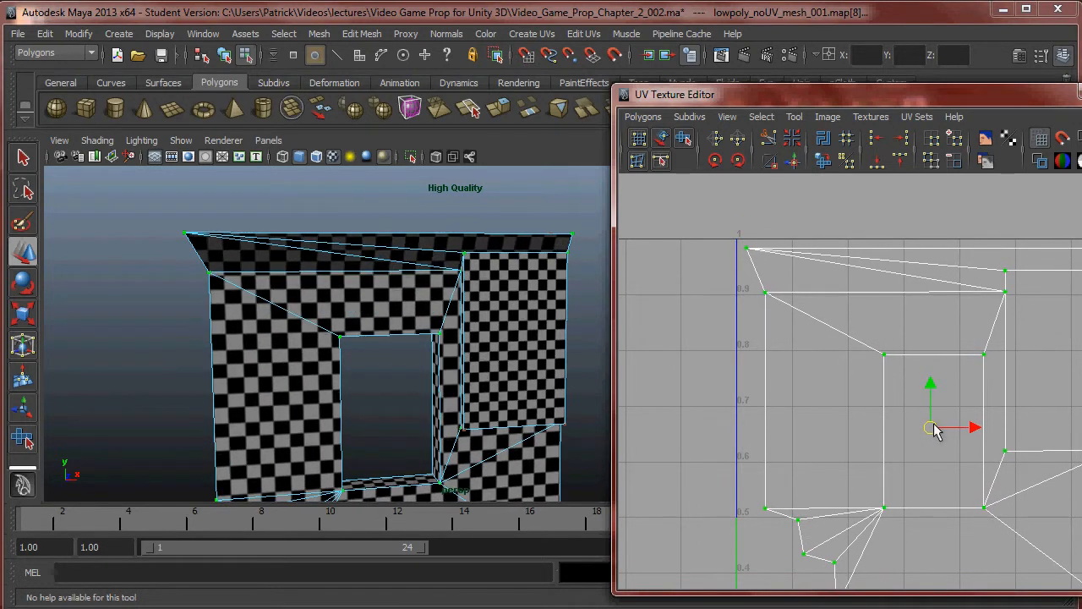
scroll(862, 281, "up", 4)
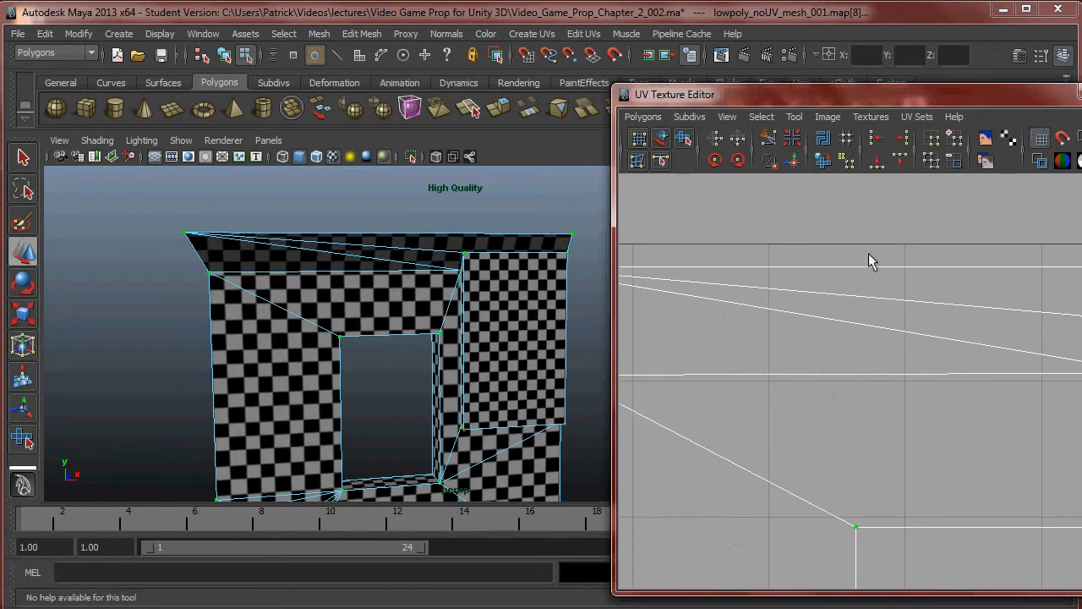
scroll(647, 292, "down", 6)
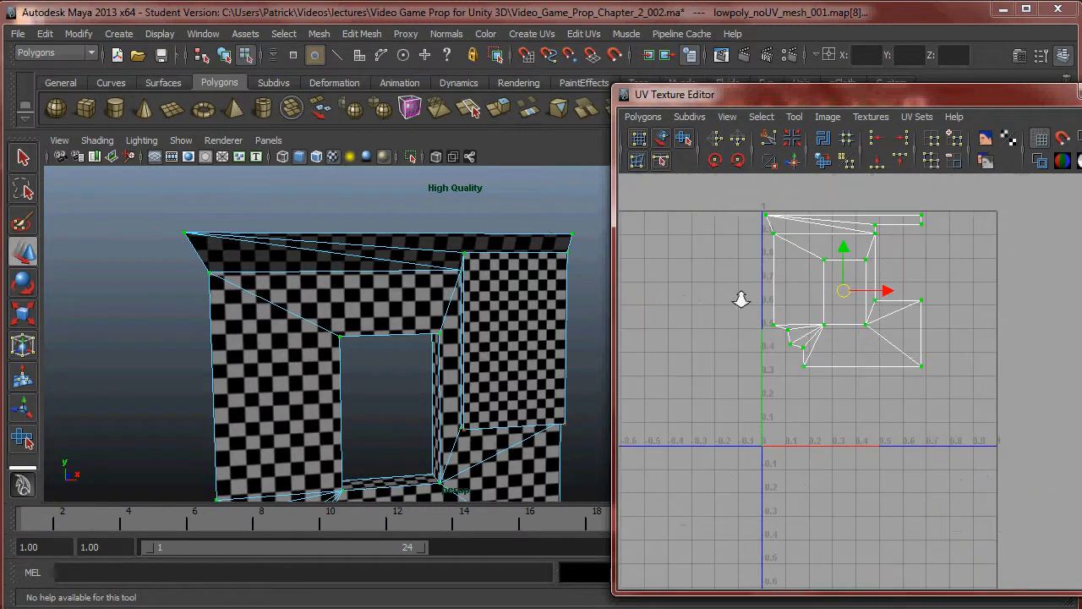
Select all remaining shells outside the texture space and scale them down uniformly to match the front wall's checker size
scroll(960, 379, "down", 5)
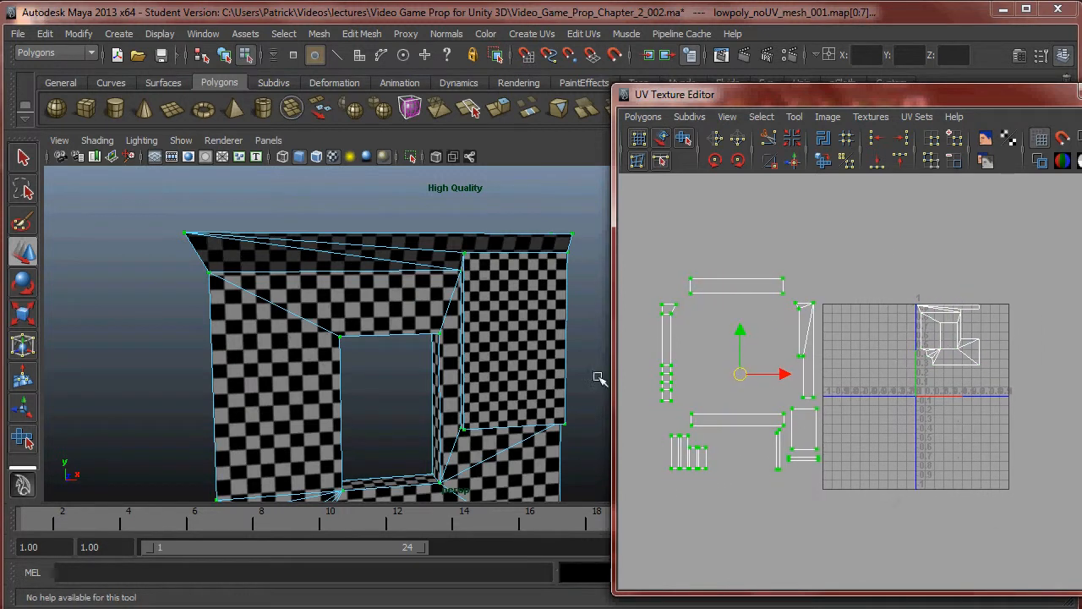
mouse_move(598, 377)
left_mouse_down("alt")
mouse_move(430, 358)
mouse_move(373, 323)
mouse_move(524, 385)
mouse_move(512, 380)
mouse_move(524, 347)
mouse_move(522, 372)
mouse_move(583, 369)
left_mouse_up("alt")
scroll(536, 392, "up", 5)
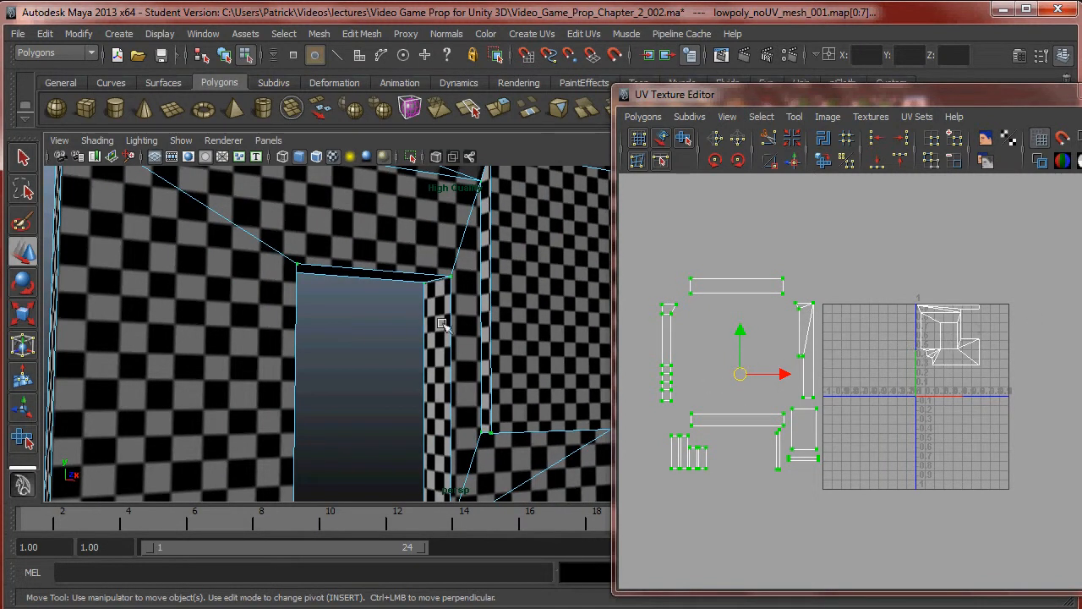
right_click_drag(417, 327, 336, 332, "alt")
mouse_move(451, 352)
left_mouse_down("alt")
mouse_move(498, 346)
mouse_move(448, 337)
left_mouse_up("alt")
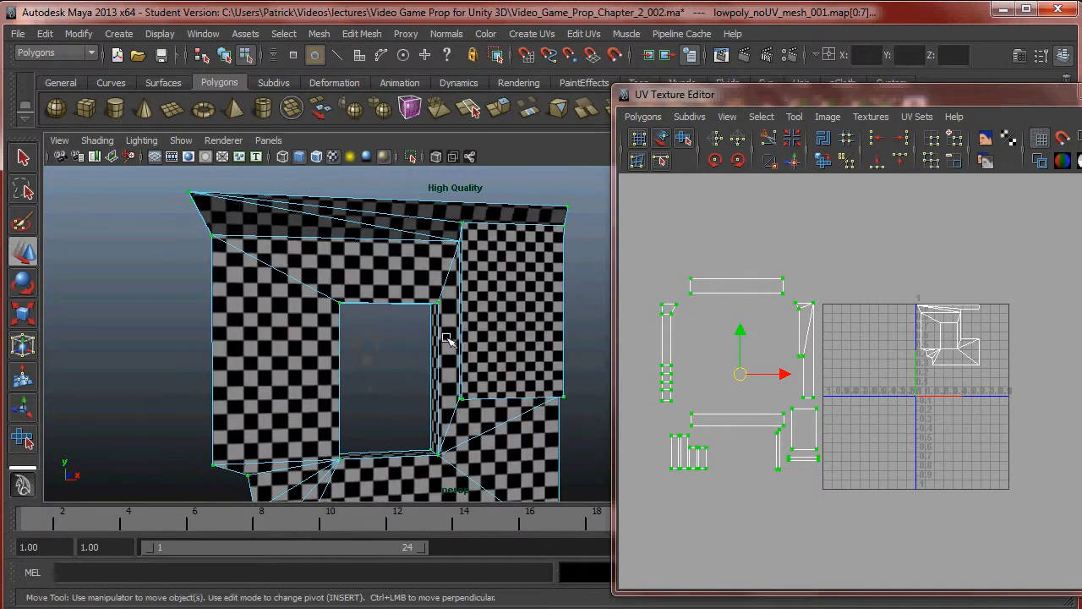
right_click_drag(448, 336, 584, 357, "alt")
left_click_drag(584, 358, 425, 275, "alt")
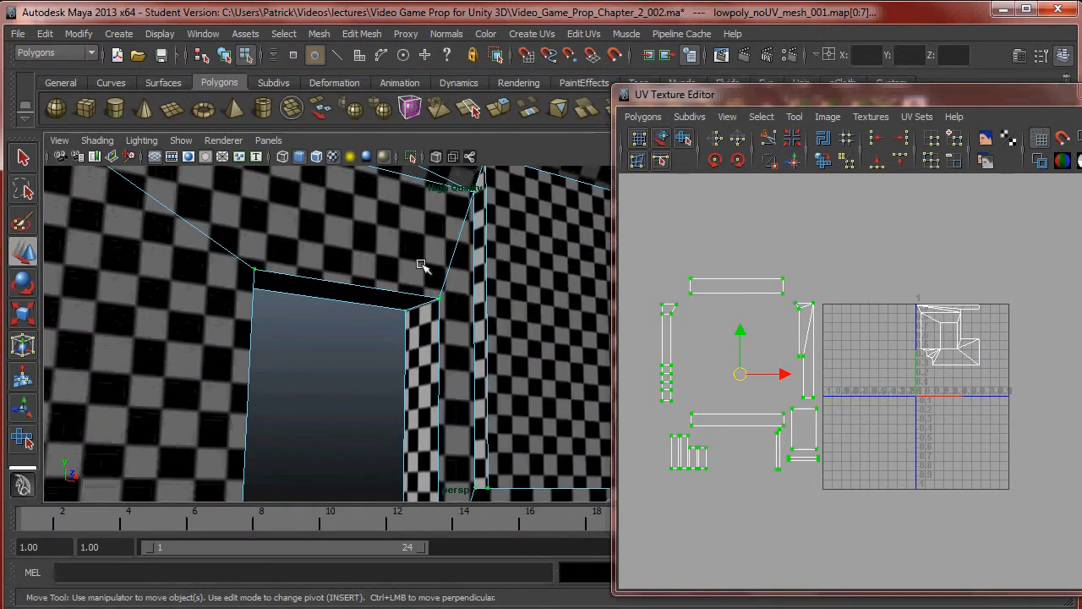
left_click_drag(515, 285, 530, 333, "alt")
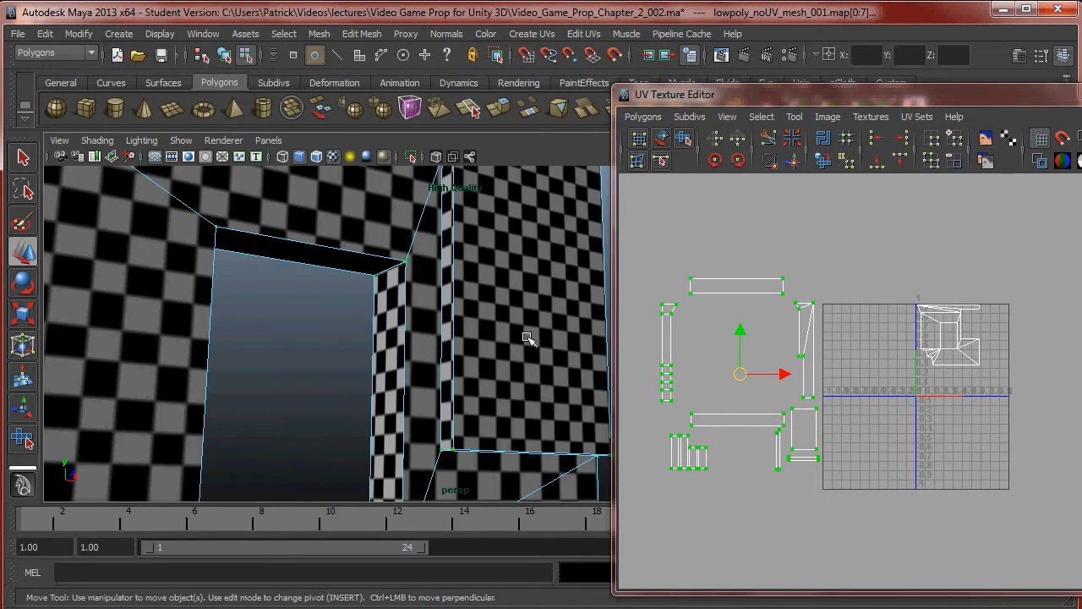
key("r")
left_click_drag(739, 382, 722, 386)
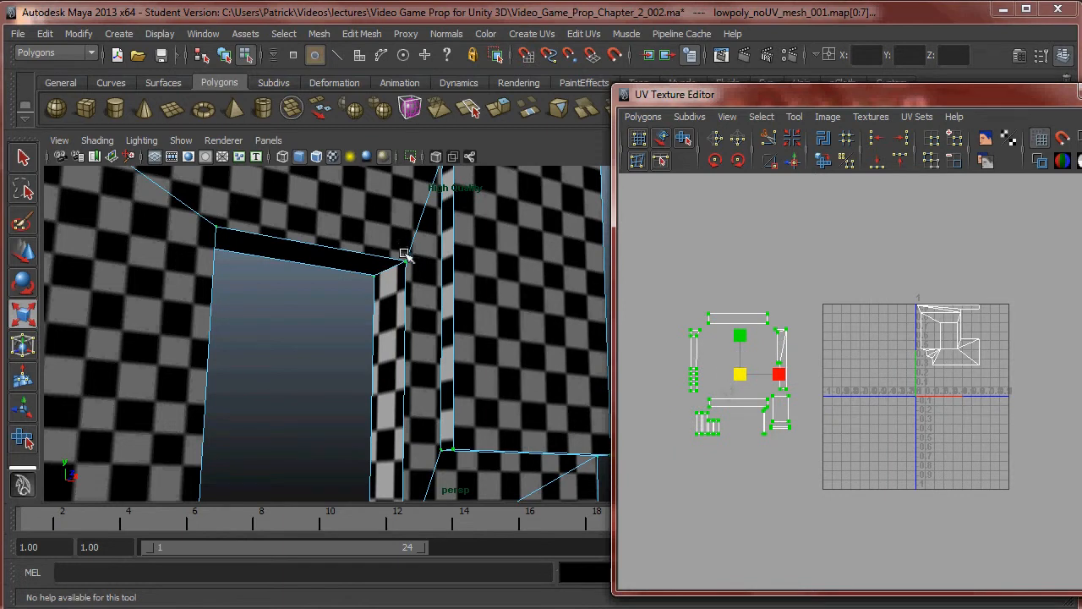
scroll(483, 331, "down", 8)
left_click_drag(482, 331, 372, 339, "alt")
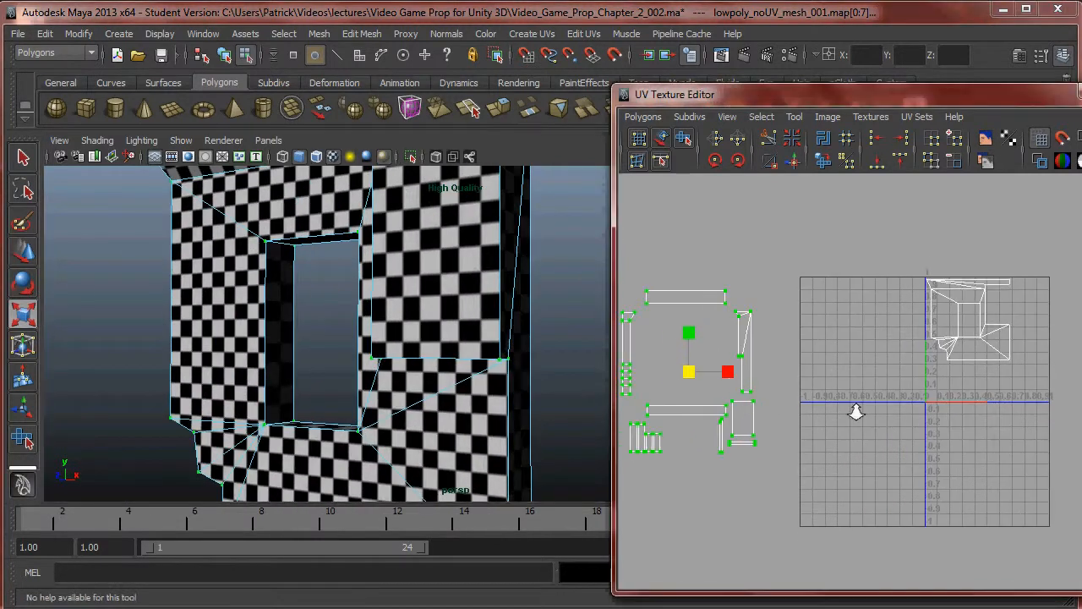
left_click(824, 139)
right_click_drag(848, 266, 774, 332, "alt")
key("ctrl+z")
Select the front wall shell and move it down and right toward the middle of the 0 to 1 texture space
scroll(866, 373, "up", 2)
middle_click_drag(809, 333, 954, 329, "alt")
scroll(954, 329, "up", 1)
middle_click_drag(1080, 341, 936, 330, "alt")
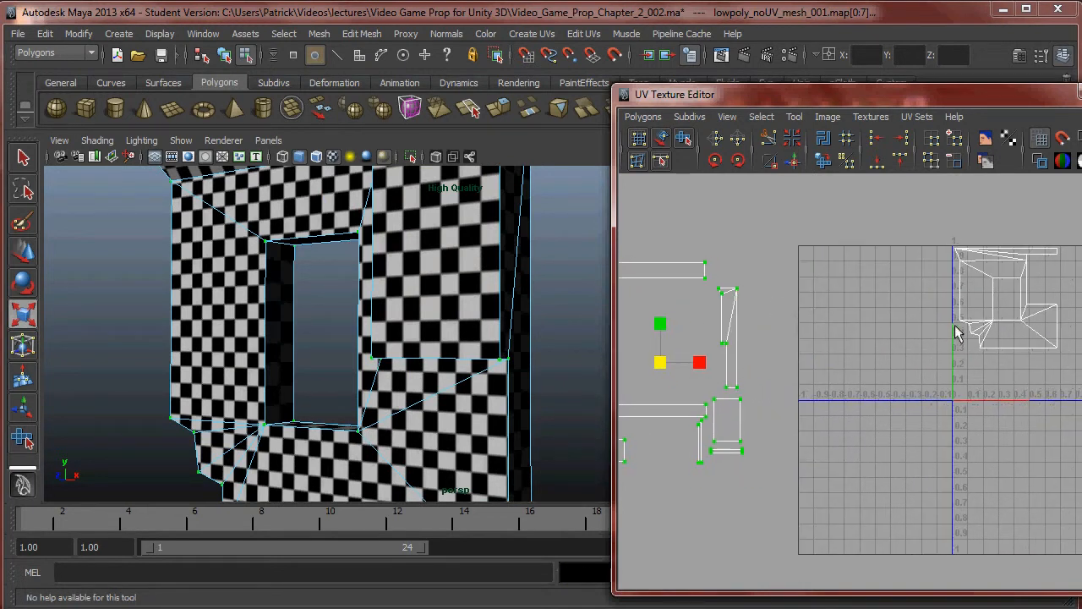
middle_click_drag(696, 292, 791, 294, "alt")
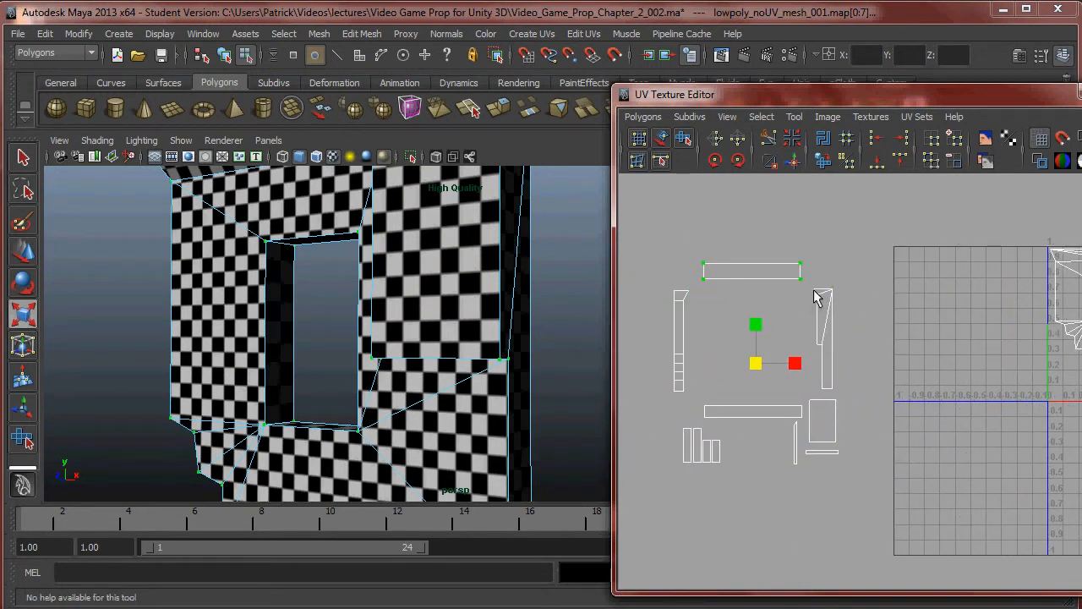
middle_click_drag(1081, 304, 906, 301, "alt")
left_click_drag(941, 312, 1004, 355)
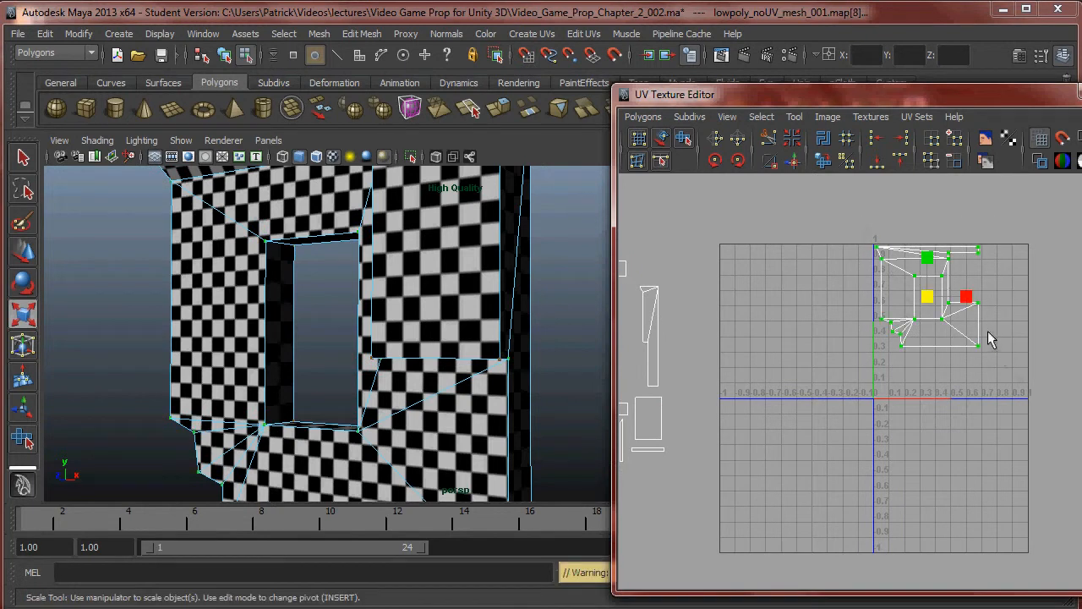
left_click_drag(925, 296, 950, 317)
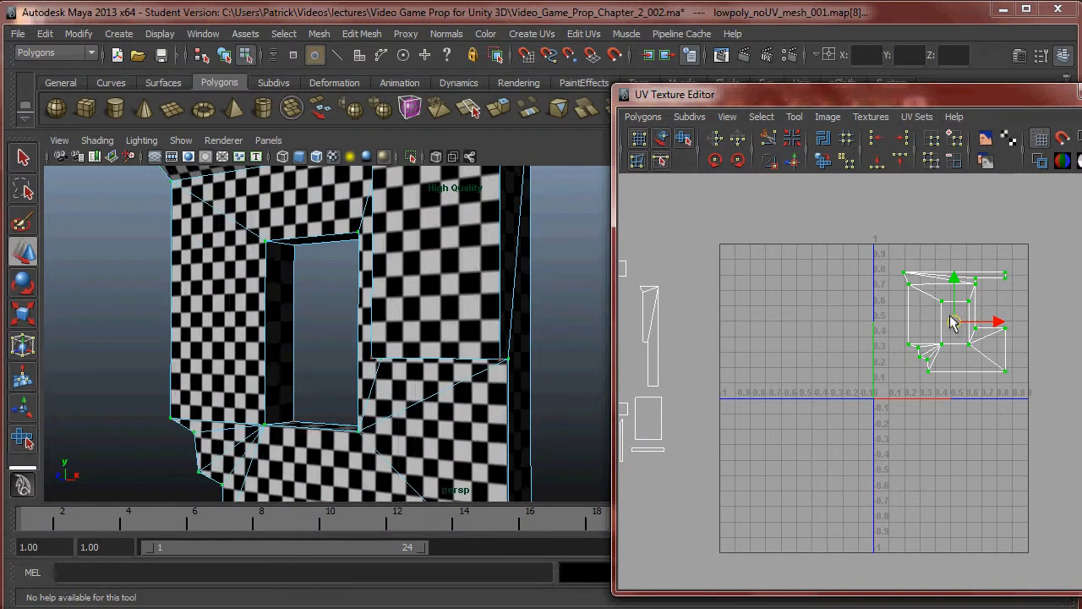
Select the tapered right side wall shell and move it into the texture space, just right of the front wall shell
middle_click_drag(675, 309, 801, 285, "alt")
left_click_drag(798, 299, 831, 370)
left_click_drag(775, 312, 1019, 312)
middle_click_drag(1022, 313, 754, 350, "alt")
right_click_drag(754, 349, 839, 369, "alt")
left_click_drag(723, 349, 864, 321)
Fine-tune the side wall shell's position near the right border, aligning its upper and lower ends with the front wall shell
right_click_drag(865, 322, 1010, 362, "alt")
left_click_drag(947, 359, 952, 362)
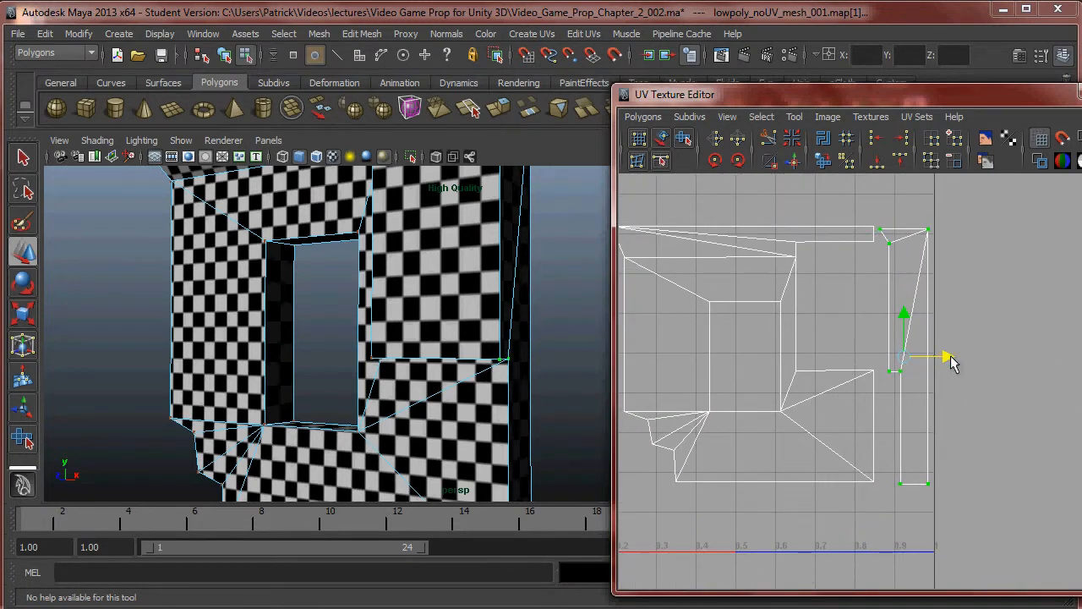
left_click_drag(904, 313, 904, 311)
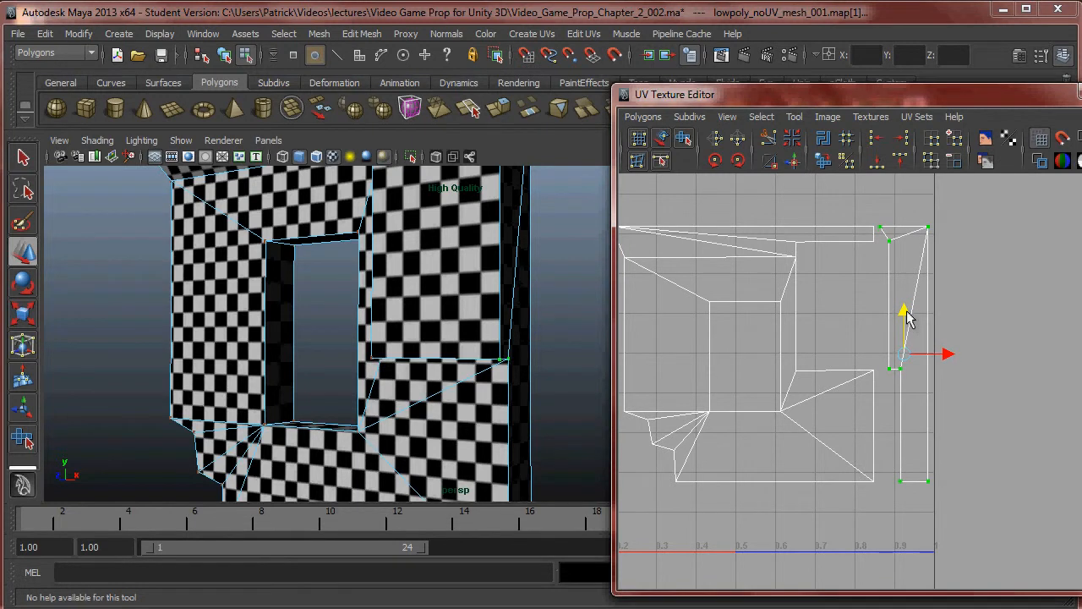
Select the front wall shell and nudge it slightly left to widen the gap to the side wall shell
middle_click_drag(759, 336, 864, 326, "alt")
left_click_drag(753, 256, 759, 255)
key("g")
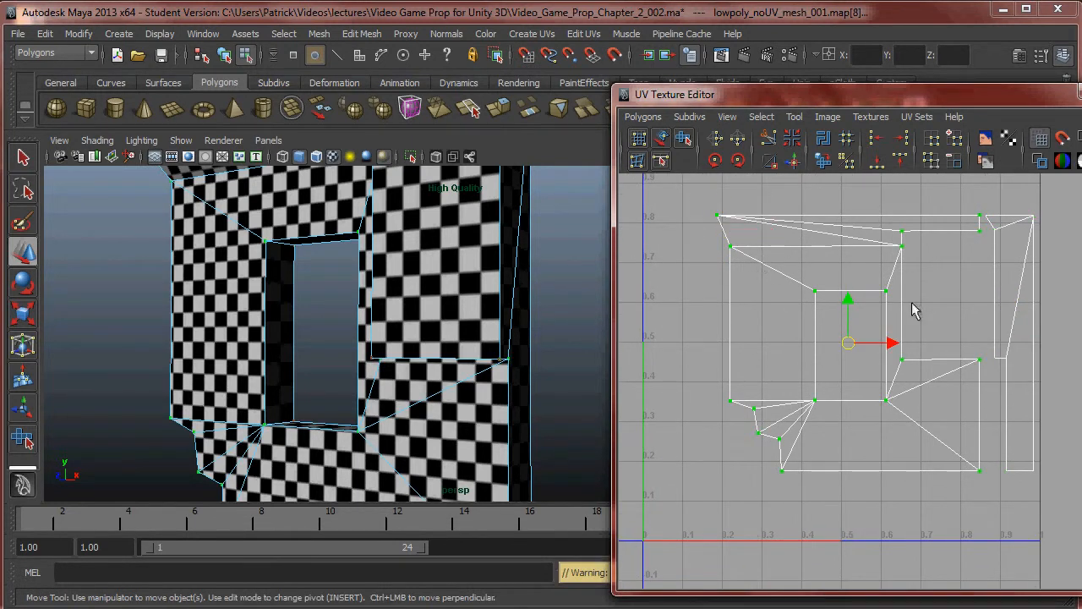
left_click_drag(895, 344, 888, 345)
Move the narrow vertical strip shell with the flared upper end into the texture space, along its left border
scroll(913, 339, "down", 3)
middle_click_drag(888, 335, 943, 322, "alt")
scroll(809, 336, "down", 3)
scroll(795, 334, "down", 3)
middle_click_drag(727, 328, 936, 311, "alt")
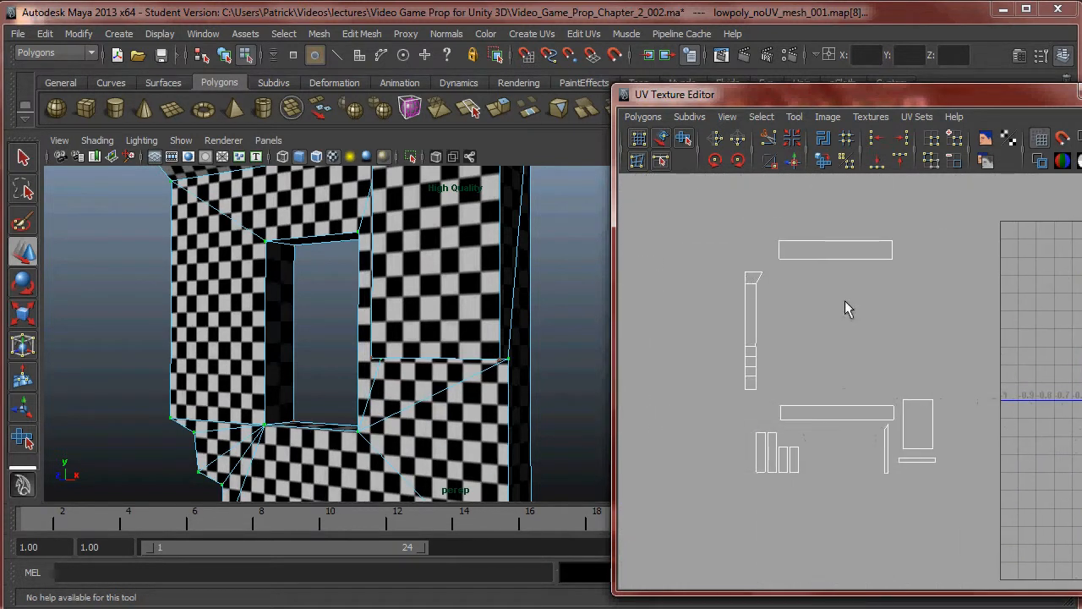
left_click_drag(781, 409, 781, 409)
middle_click_drag(826, 316, 651, 338, "alt")
left_click_drag(652, 338, 1066, 331)
scroll(798, 336, "up", 5)
middle_click_drag(1065, 315, 1006, 402, "alt")
left_click_drag(799, 404, 811, 364)
middle_click_drag(829, 371, 828, 277, "alt")
Nudge the front wall shell slightly left, and shift the tapered right side wall shell slightly left as well
left_click_drag(759, 207, 1026, 525)
left_click_drag(891, 356, 883, 356)
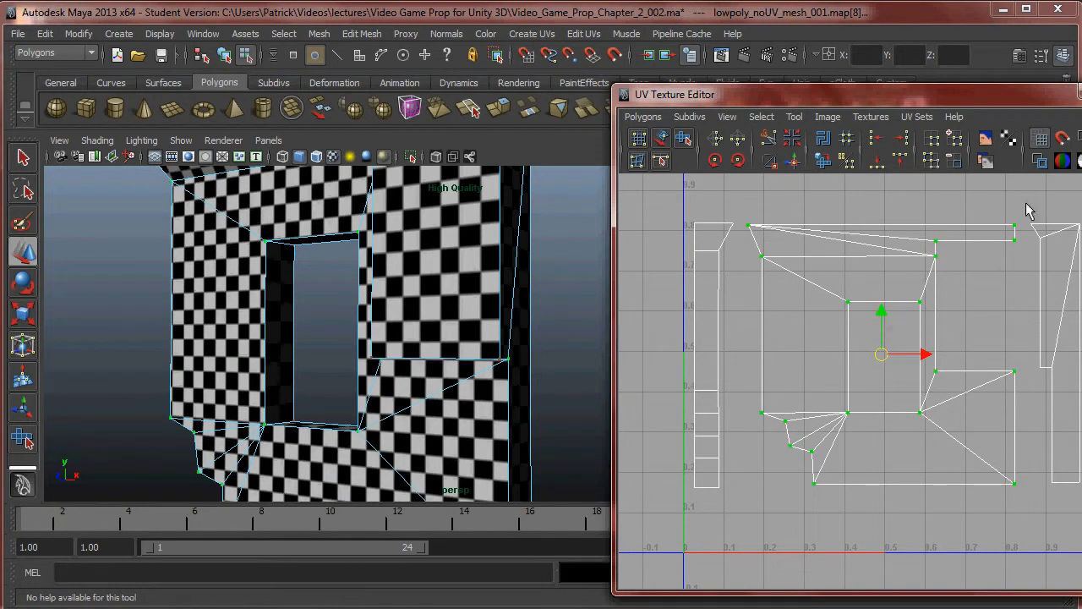
left_click_drag(1081, 498, 1081, 533)
left_click_drag(1081, 354, 1066, 347)
left_click_drag(1025, 209, 1048, 235, "shift")
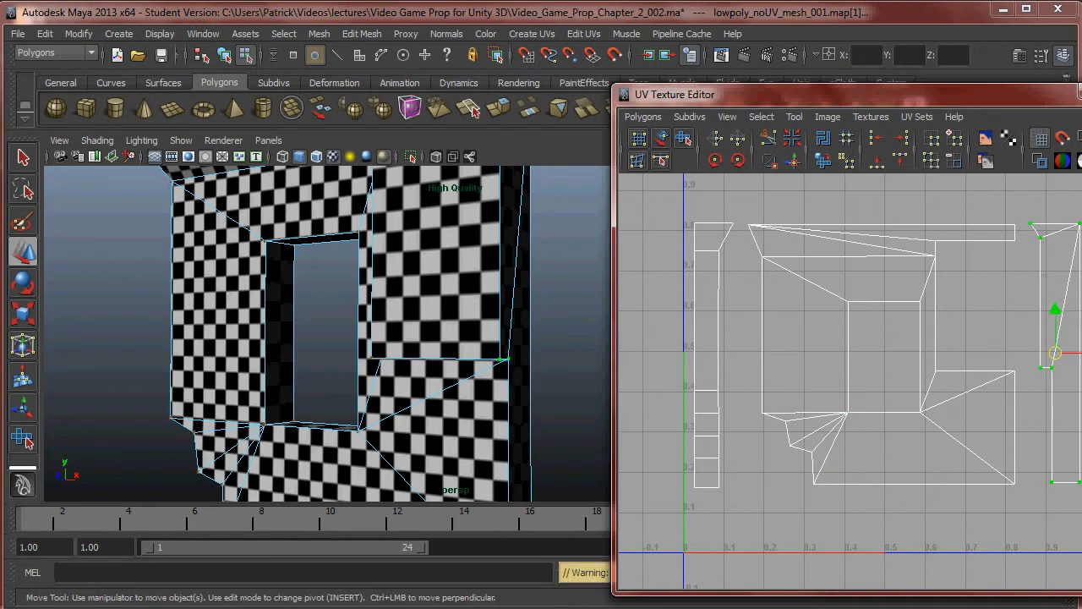
left_click_drag(1081, 352, 1078, 352)
Move the upper long horizontal strip shell into the texture space, above the wall shells and near the upper left corner
right_click_drag(922, 338, 659, 321, "alt")
middle_click_drag(777, 364, 1057, 277, "alt")
middle_click_drag(862, 293, 871, 310, "alt")
left_click_drag(698, 227, 861, 280)
middle_click_drag(861, 280, 781, 262, "alt")
left_click_drag(733, 249, 1006, 257)
middle_click_drag(1006, 256, 802, 278, "alt")
left_click_drag(788, 276, 911, 256)
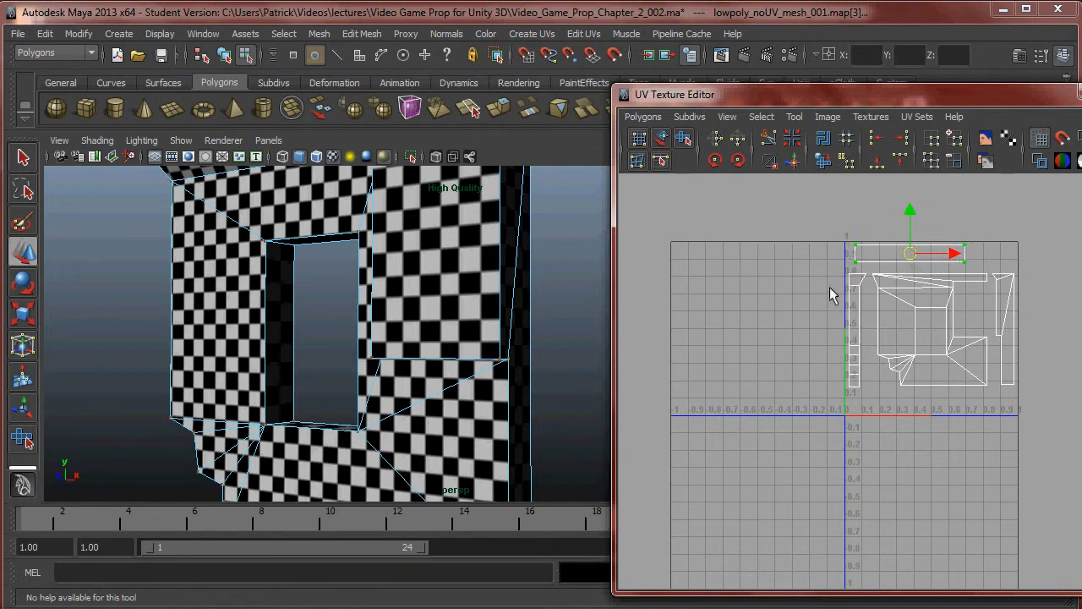
right_click_drag(901, 280, 932, 374, "alt")
middle_click_drag(932, 374, 917, 457, "alt")
left_click_drag(937, 263, 921, 264)
Select the wall shells below the long horizontal strip and raise them slightly to narrow the gap to it
right_click_drag(933, 373, 765, 348, "alt")
middle_click_drag(765, 348, 813, 279, "alt")
left_click_drag(863, 252, 1078, 456)
right_click_drag(962, 346, 995, 303, "alt")
left_click_drag(994, 271, 992, 265)
Select the upright rectangular shell outside the texture space and check which faces it covers on the model
right_click_drag(1059, 276, 921, 295, "alt")
middle_click_drag(668, 363, 944, 251, "alt")
right_click_drag(944, 251, 967, 344, "alt")
middle_click_drag(904, 297, 718, 343, "alt")
right_click_drag(898, 292, 854, 295, "alt")
middle_click_drag(915, 292, 965, 281, "alt")
left_click_drag(763, 304, 829, 373)
middle_click_drag(488, 335, 477, 388, "alt")
left_click_drag(467, 369, 513, 347, "alt")
scroll(932, 359, "up", 1)
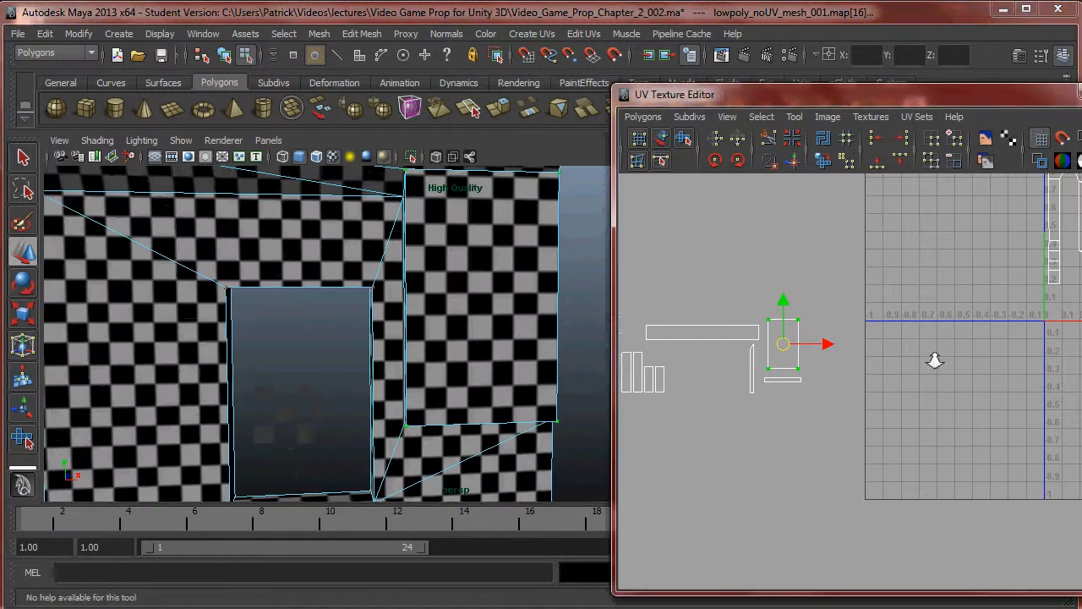
Move the rectangular shell into the texture space, inside the notch between the front wall shell and the right side wall shell
left_click_drag(771, 341, 1081, 278)
middle_click_drag(1081, 282, 852, 382, "alt")
right_click_drag(852, 382, 935, 380, "alt")
middle_click_drag(740, 340, 904, 395, "alt")
left_click_drag(763, 433, 1015, 283)
middle_click_drag(1015, 283, 958, 360, "alt")
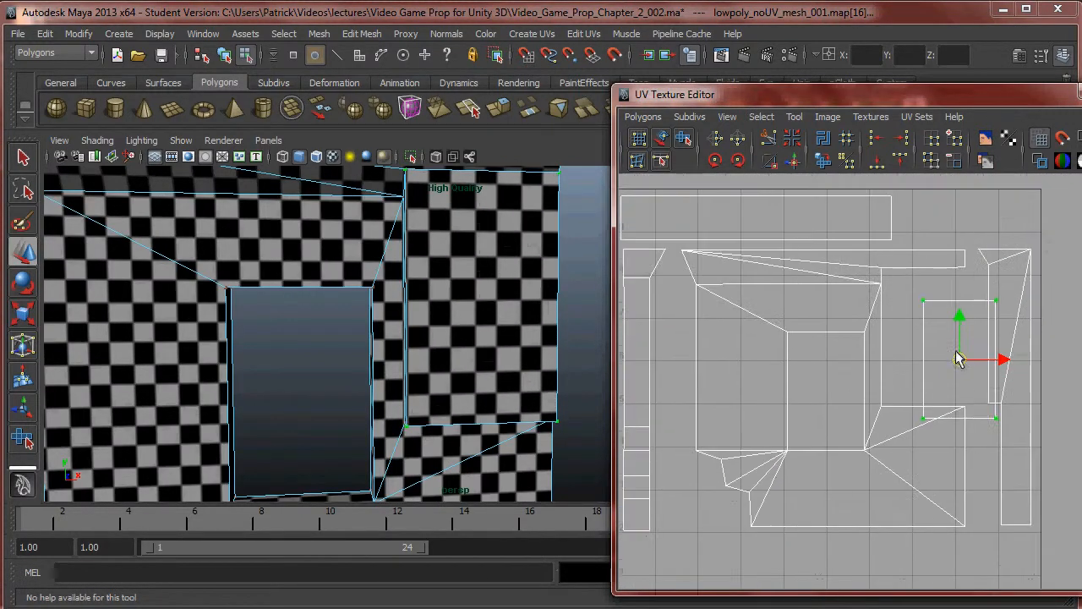
left_click_drag(964, 354, 938, 332)
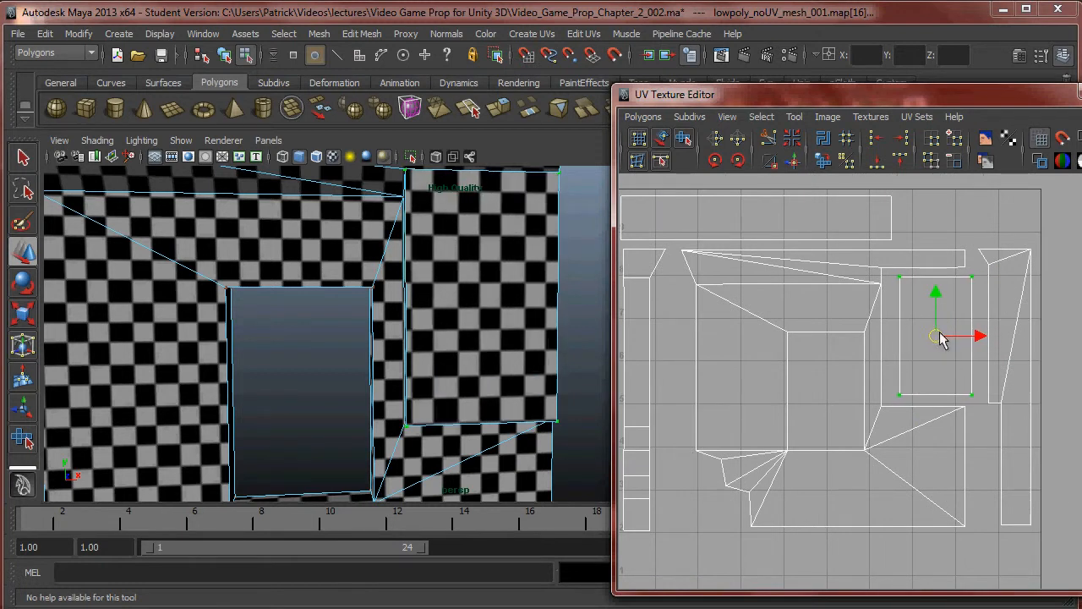
Try adjusting the rectangular shell's scale and fine-tune its place in the front wall shell's notch
right_click_drag(846, 338, 634, 330, "alt")
scroll(888, 386, "up", 2)
key("r")
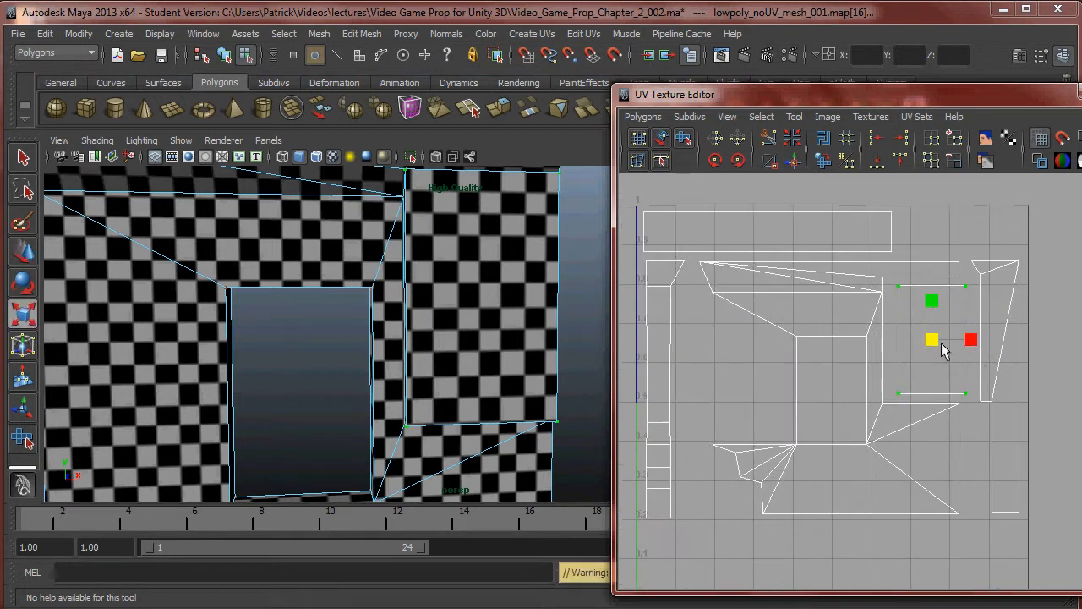
mouse_move(929, 344)
left_mouse_down()
mouse_move(930, 320)
mouse_move(983, 330)
mouse_move(940, 337)
left_mouse_up()
key("w")
scroll(908, 360, "up", 3)
scroll(948, 333, "down", 1)
key("r")
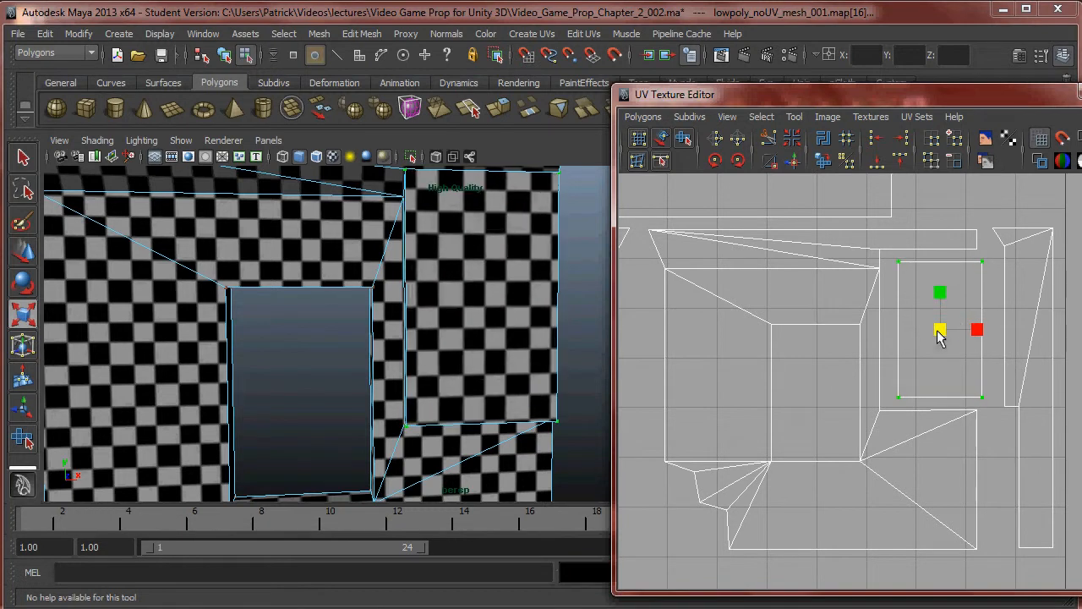
Move the short, thin horizontal strip shell into the texture space, beside the right end of the upper long strip
mouse_move(978, 324)
right_mouse_down("alt")
mouse_move(843, 318)
mouse_move(829, 368)
right_mouse_up("alt")
middle_click_drag(833, 370, 1012, 305, "alt")
middle_click_drag(764, 339, 864, 308, "alt")
middle_click_drag(695, 442, 838, 372, "alt")
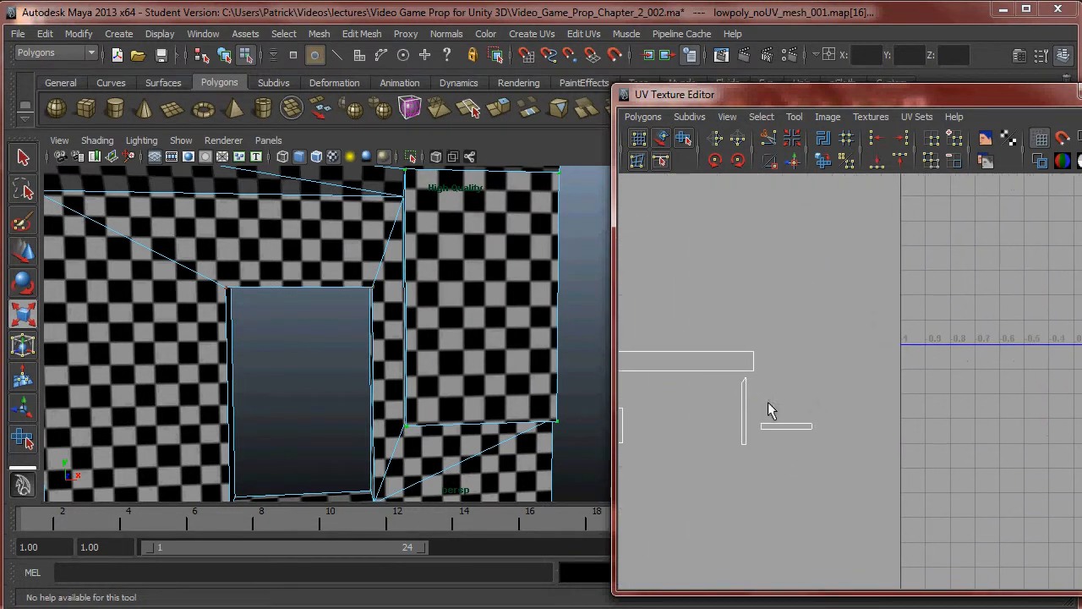
left_click_drag(833, 455, 838, 455)
middle_click_drag(831, 413, 781, 429, "alt")
key("w")
left_click_drag(735, 442, 965, 322)
middle_click_drag(868, 335, 563, 447, "alt")
left_click_drag(720, 428, 985, 258)
right_click_drag(980, 255, 976, 277, "alt")
mouse_move(984, 258)
left_mouse_down()
mouse_move(983, 361)
mouse_move(987, 260)
left_mouse_up()
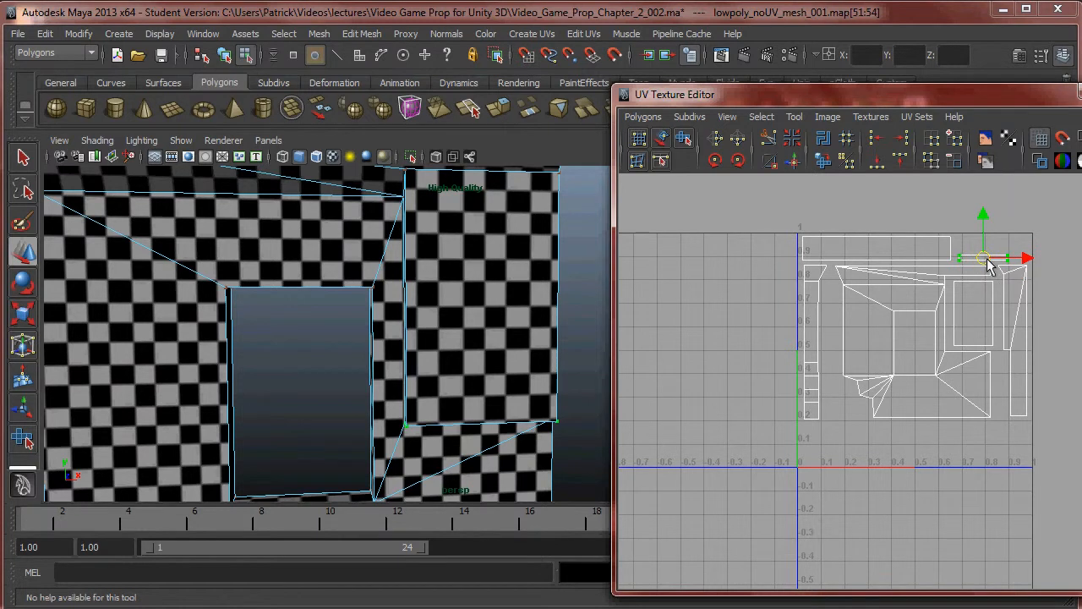
Select the thin vertical shell with the slanted upper end and park it just outside the texture space's right border
scroll(1010, 319, "down", 1)
middle_click_drag(1010, 318, 1081, 183, "alt")
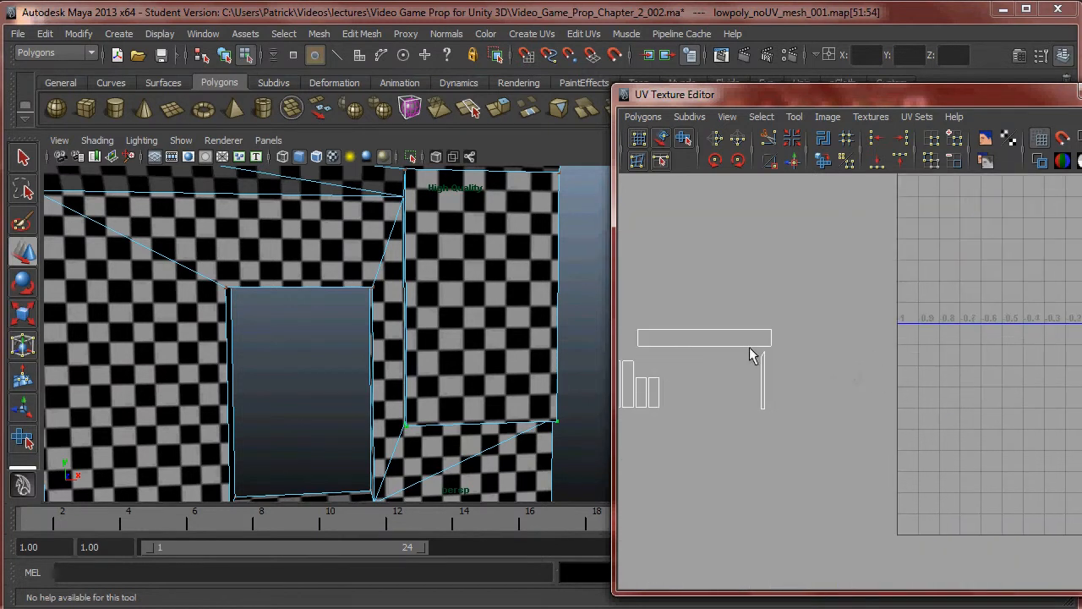
left_click_drag(777, 401, 960, 277)
middle_click_drag(1023, 280, 815, 373, "alt")
left_click_drag(703, 377, 1048, 261)
scroll(967, 289, "up", 2)
middle_click_drag(967, 290, 696, 395, "alt")
scroll(848, 287, "up", 3)
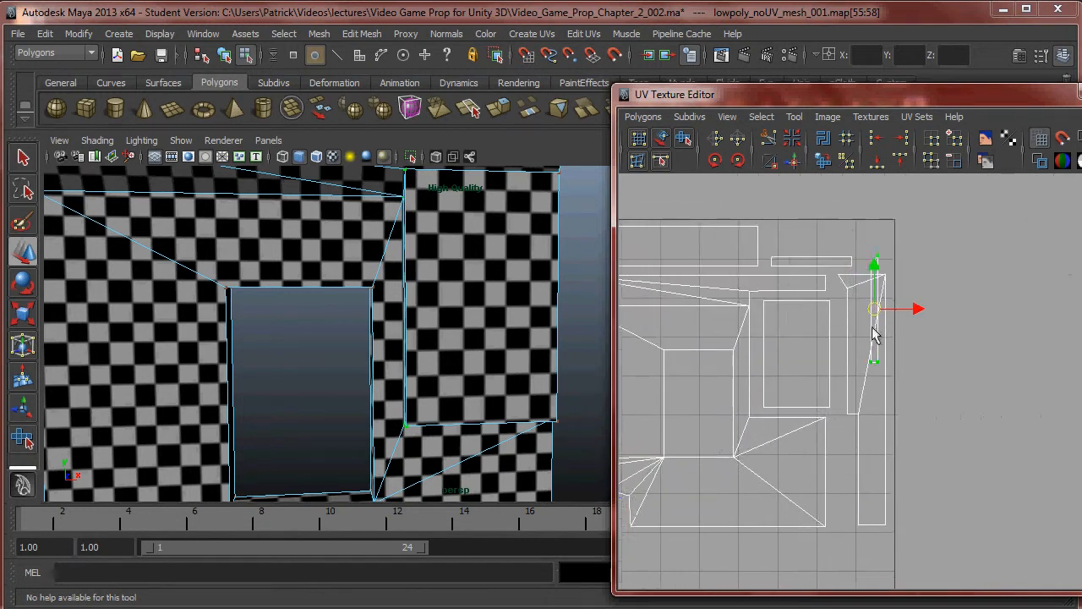
left_click_drag(874, 279, 974, 327)
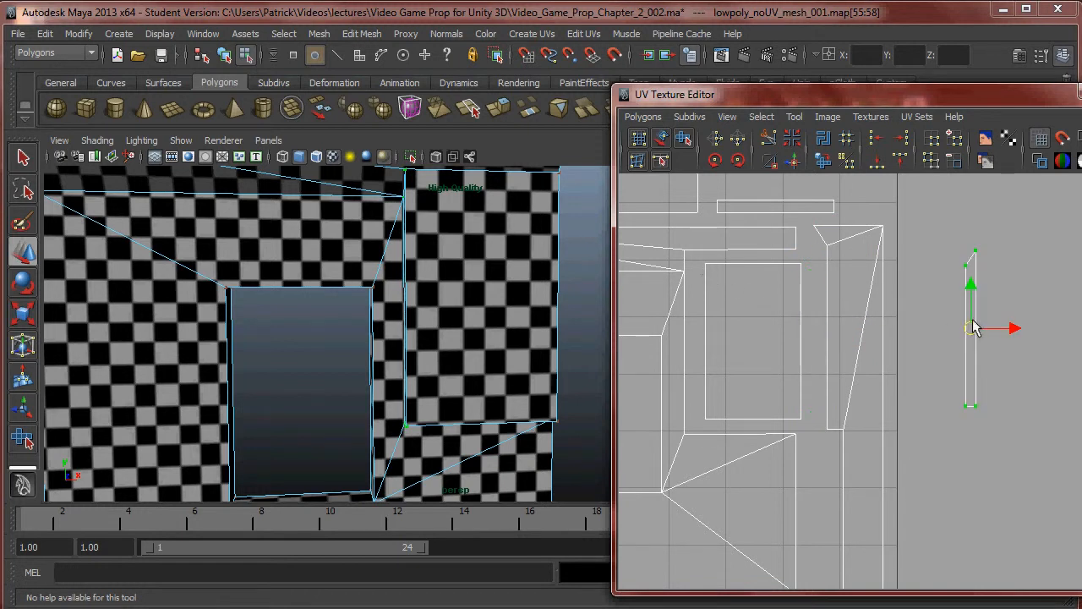
Shift the rectangular shell right, and fit the thin vertical shell into the gap between it and the front wall shell
left_click_drag(758, 346, 816, 429)
left_click_drag(799, 341, 814, 347)
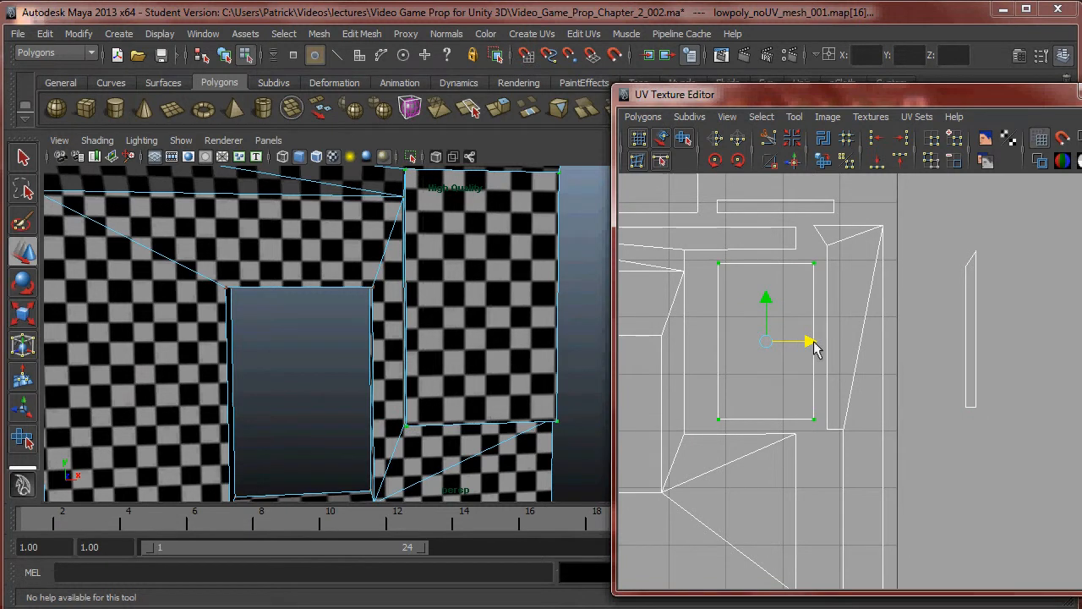
left_click_drag(952, 252, 1054, 463)
left_click_drag(980, 333, 734, 347)
middle_click_drag(741, 350, 1015, 368, "alt")
right_click_drag(956, 345, 1052, 370, "alt")
middle_click_drag(1053, 370, 937, 374, "alt")
left_click_drag(934, 369, 927, 367)
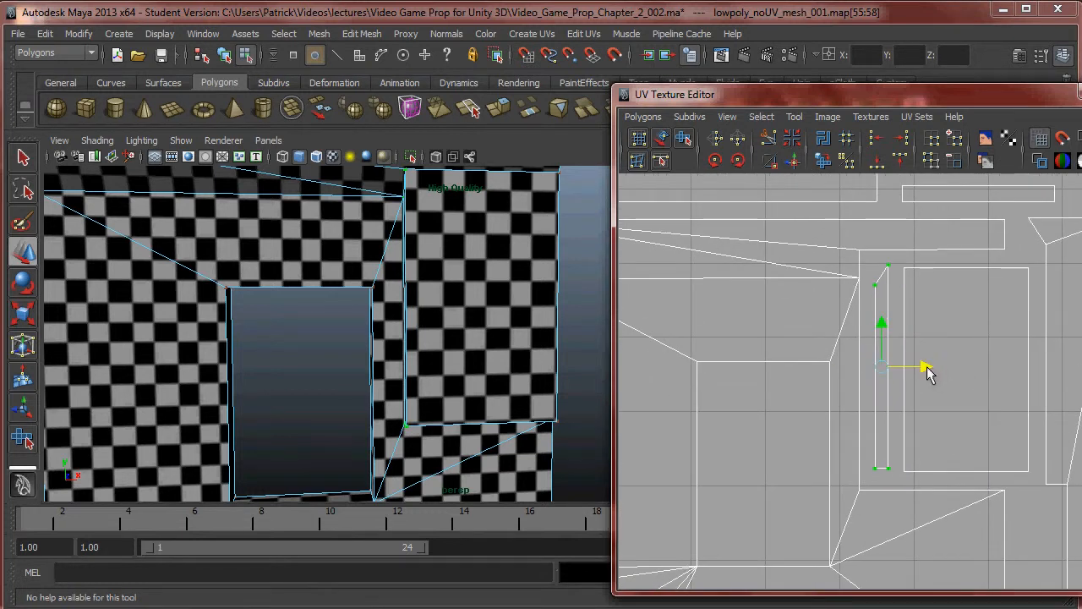
left_click_drag(879, 331, 881, 339)
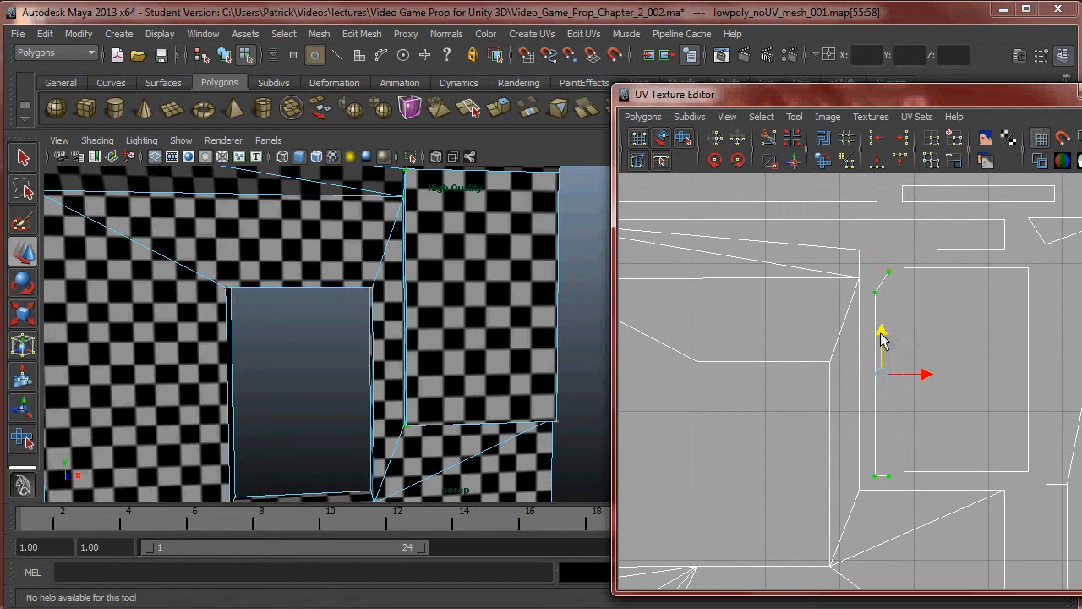
Select the remaining long horizontal strip shell and bring it over to the 0 to 1 texture space
scroll(901, 321, "down", 4)
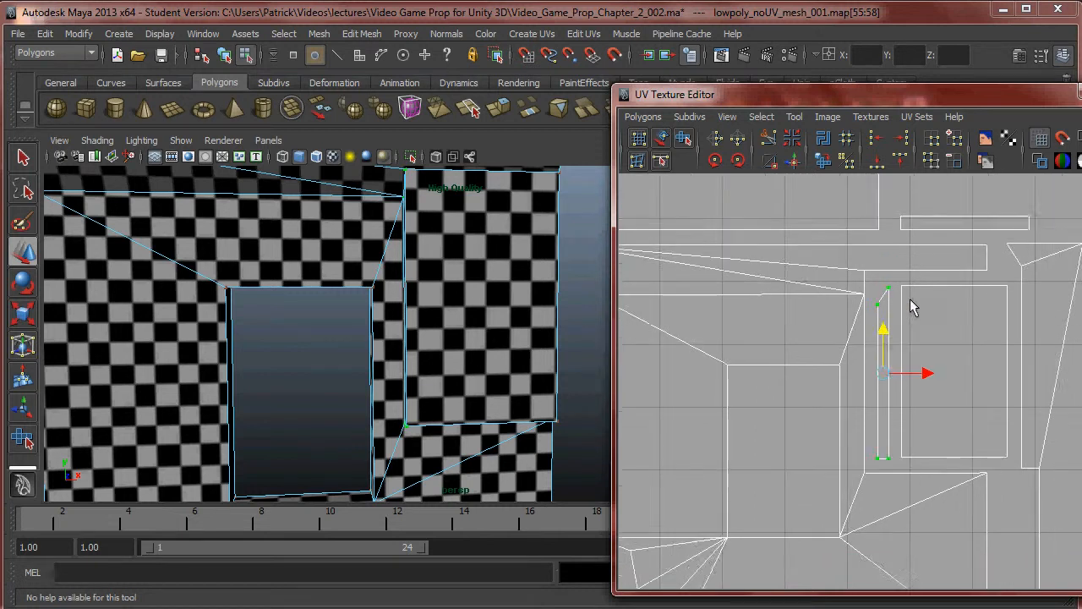
middle_click_drag(879, 370, 975, 316, "alt")
right_click_drag(976, 316, 851, 312, "alt")
middle_click_drag(918, 308, 879, 303, "alt")
right_click_drag(884, 304, 757, 306, "alt")
middle_click_drag(676, 325, 955, 296, "alt")
right_click_drag(854, 296, 729, 292, "alt")
middle_click_drag(752, 356, 822, 306, "alt")
left_click_drag(914, 336, 938, 347)
middle_click_drag(998, 329, 882, 341, "alt")
left_click_drag(734, 344, 1081, 308)
Position the long strip shell directly below the front wall shell, with its right end near the texture space's right border
middle_click_drag(962, 303, 773, 343, "alt")
right_click_drag(812, 338, 989, 321, "alt")
middle_click_drag(1016, 314, 877, 347, "alt")
left_click_drag(811, 352, 951, 352)
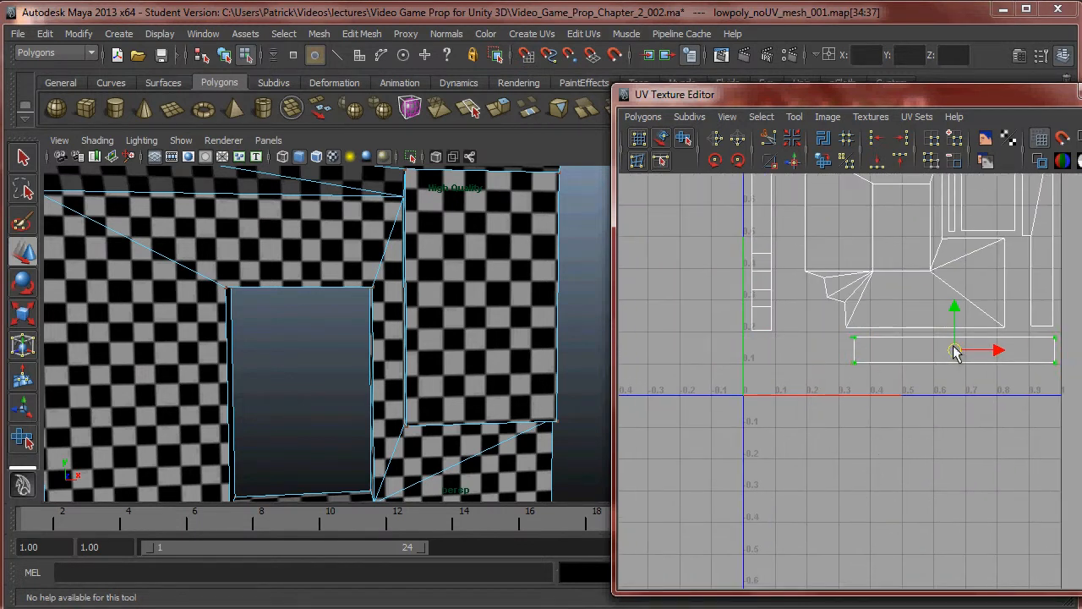
Select the four small vertical strip shells together and move them to the lower left corner of the texture space
middle_click_drag(980, 358, 1057, 372, "alt")
scroll(942, 322, "down", 5)
left_click_drag(933, 404, 930, 403)
scroll(1056, 317, "up", 4)
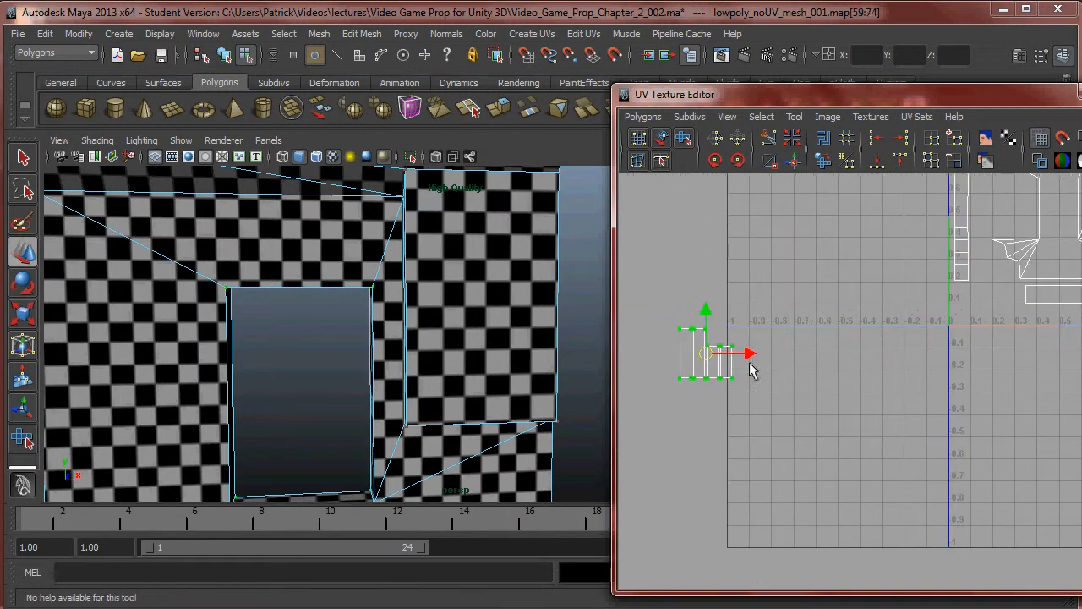
left_click_drag(716, 359, 989, 317)
scroll(989, 317, "up", 3)
middle_click_drag(988, 317, 859, 355, "alt")
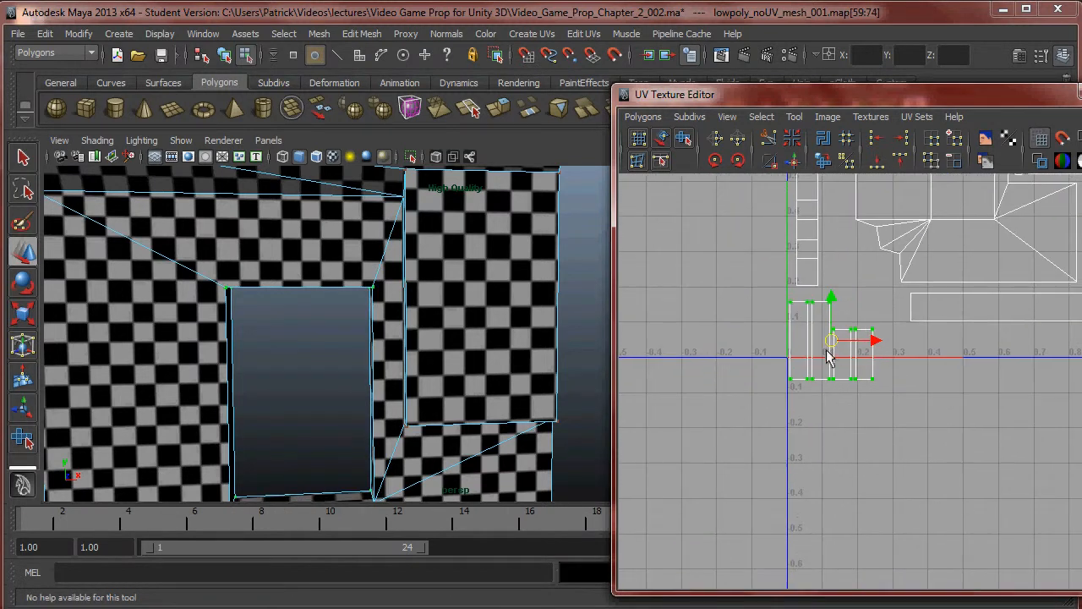
mouse_move(858, 355)
left_mouse_down()
mouse_move(865, 362)
mouse_move(843, 348)
left_mouse_up()
Rotate the four small strip shells clockwise until they lie horizontally
key("r")
left_click(739, 162)
key("w")
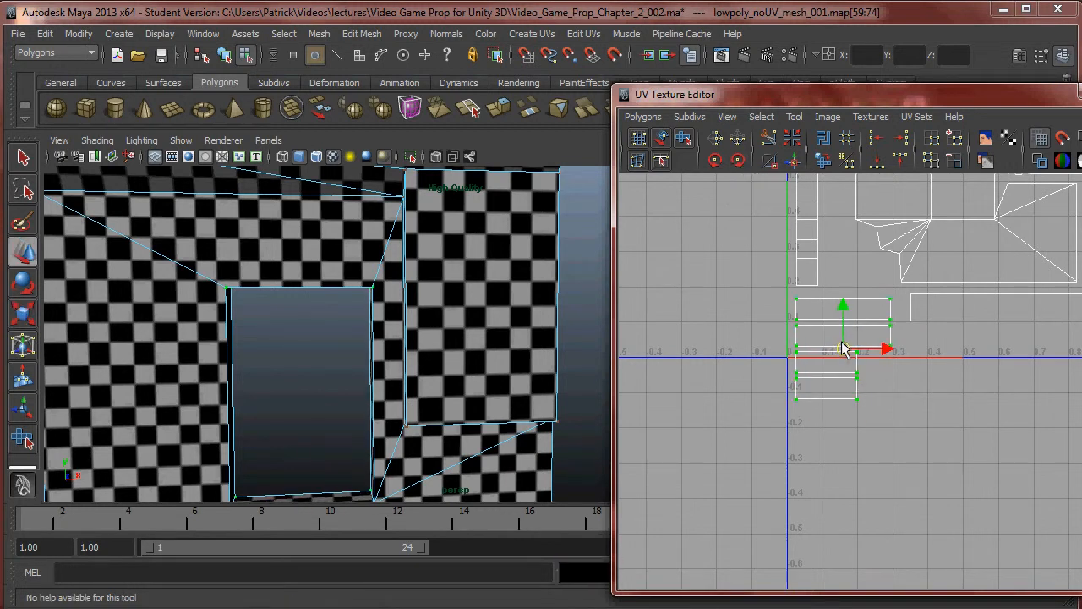
scroll(827, 375, "up", 2)
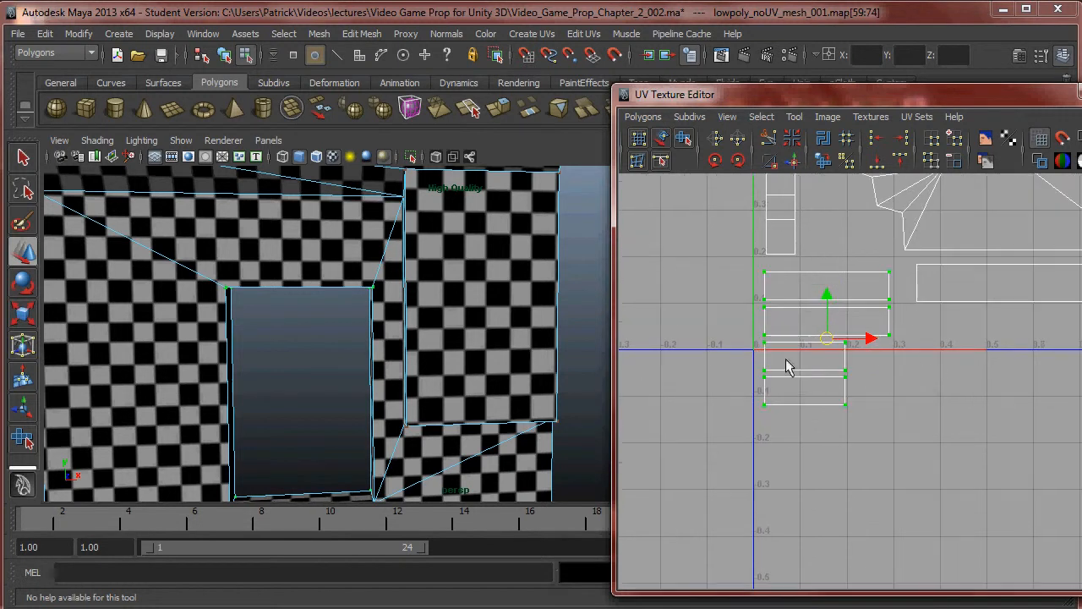
Move the two shorter strip shells up beside the longer ones and place them side by side along the lower border
left_click_drag(889, 448, 888, 447)
left_click_drag(804, 369, 948, 340)
left_click(901, 355)
middle_click_drag(971, 377, 896, 381, "alt")
left_click_drag(896, 381, 965, 330)
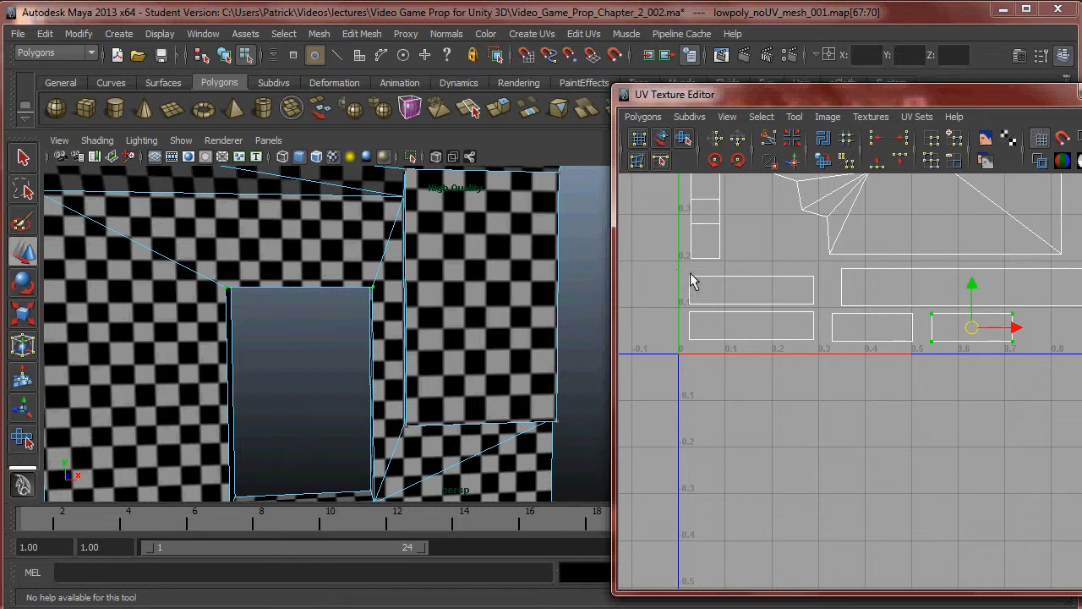
Raise the upper of the two longer small strip shells slightly and fine-tune the height of the last short one
left_click(766, 276)
left_click_drag(687, 272, 828, 313)
left_click_drag(754, 247, 754, 244)
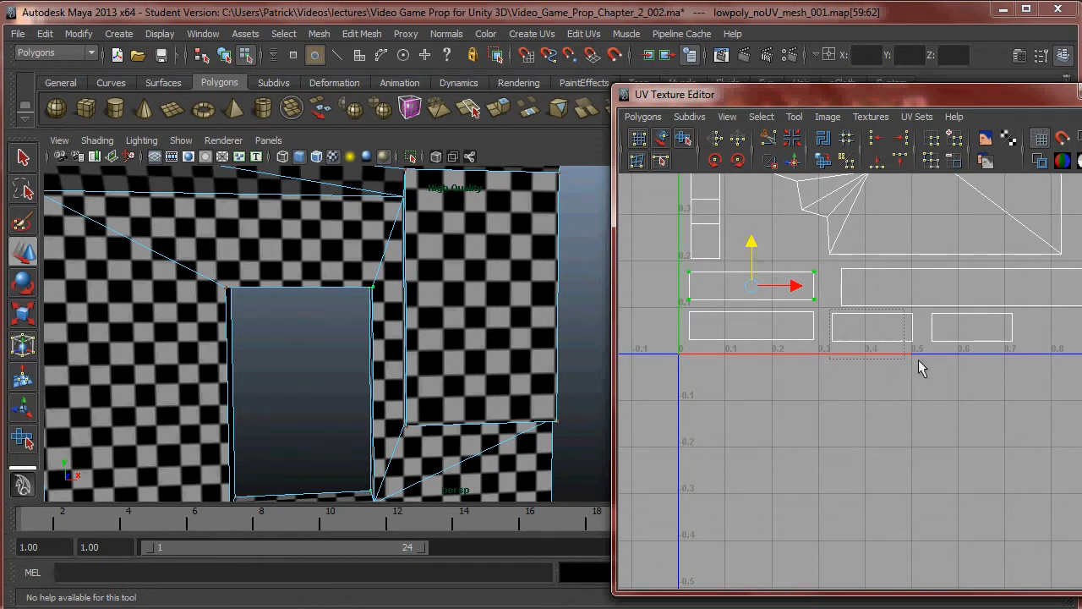
left_click_drag(896, 364, 1023, 361)
left_click_drag(925, 285, 1030, 355)
left_click(984, 364)
left_click(970, 291)
scroll(899, 379, "down", 3)
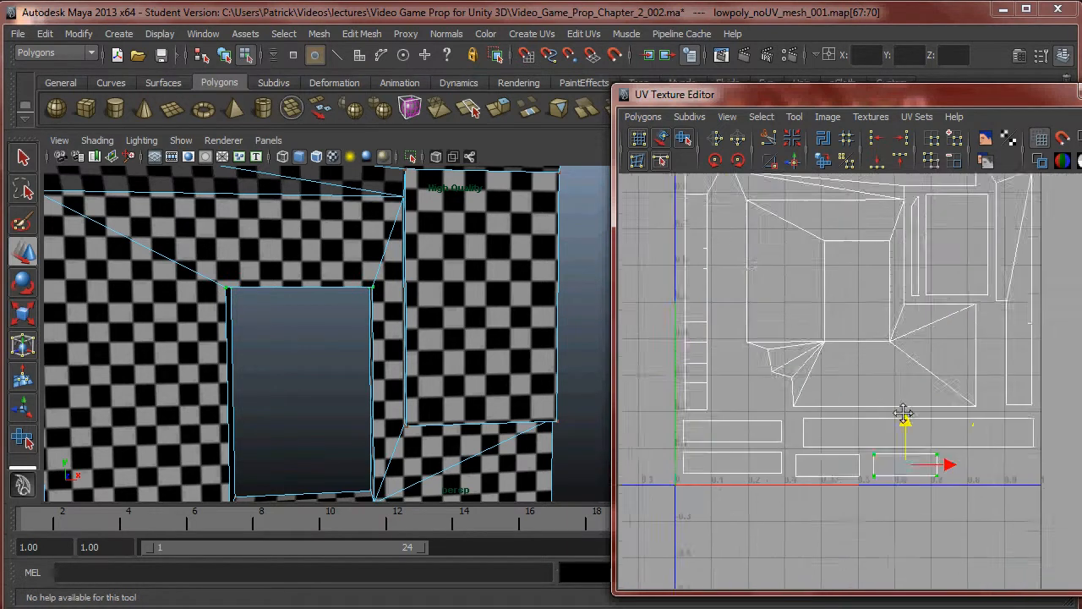
Select all UVs of the front wall shell and nudge it slightly left, away from the thin vertical shell
left_click(1057, 292)
scroll(934, 343, "down", 1)
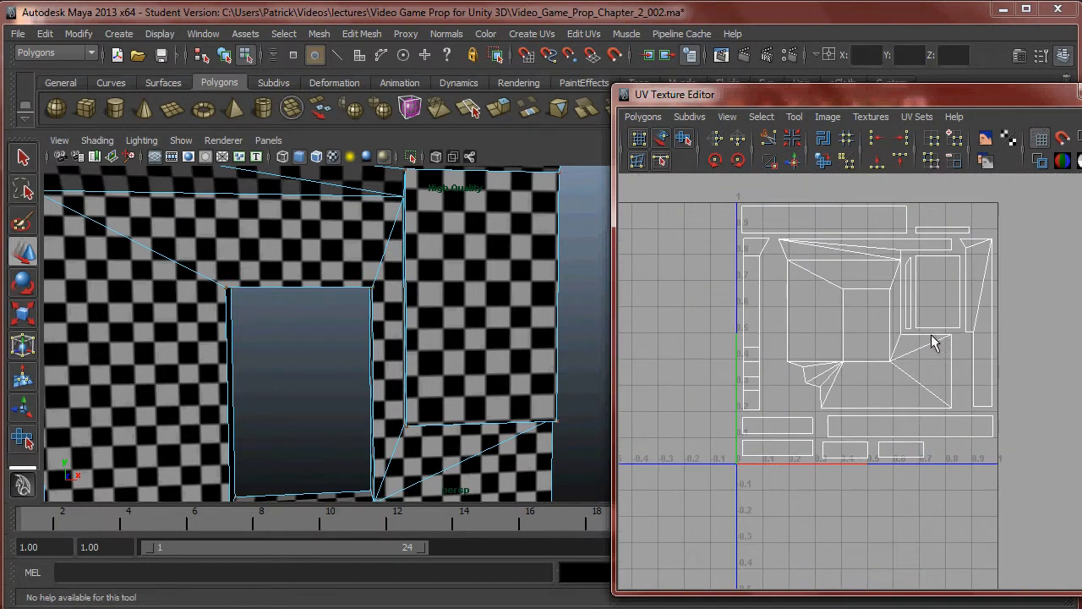
scroll(922, 364, "up", 2)
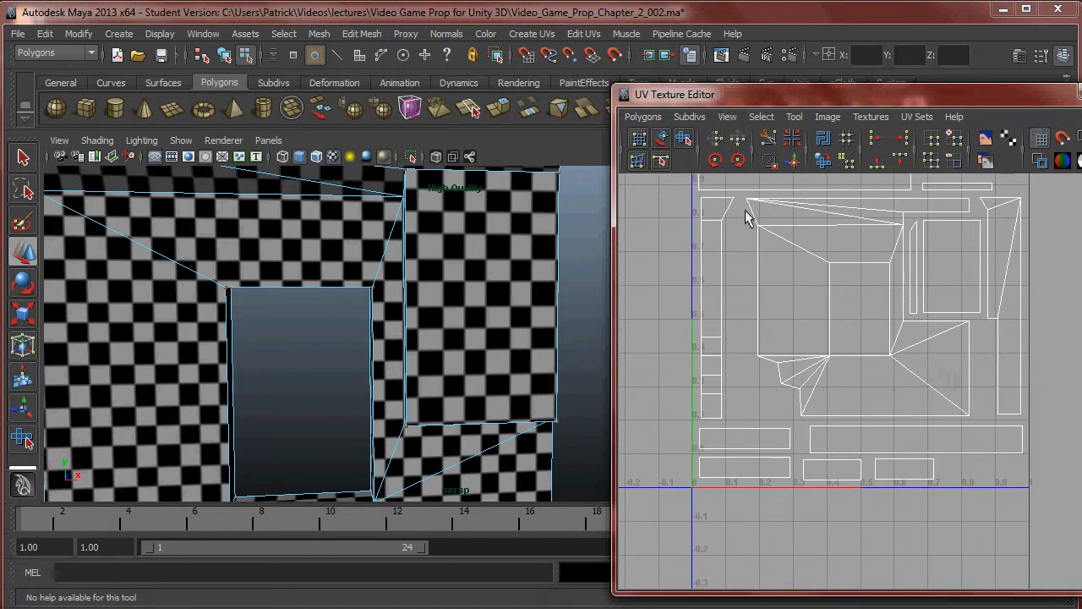
left_click_drag(753, 241, 755, 245)
key("shift+period")
key("shift+period")
key("shift+period")
key("shift+period")
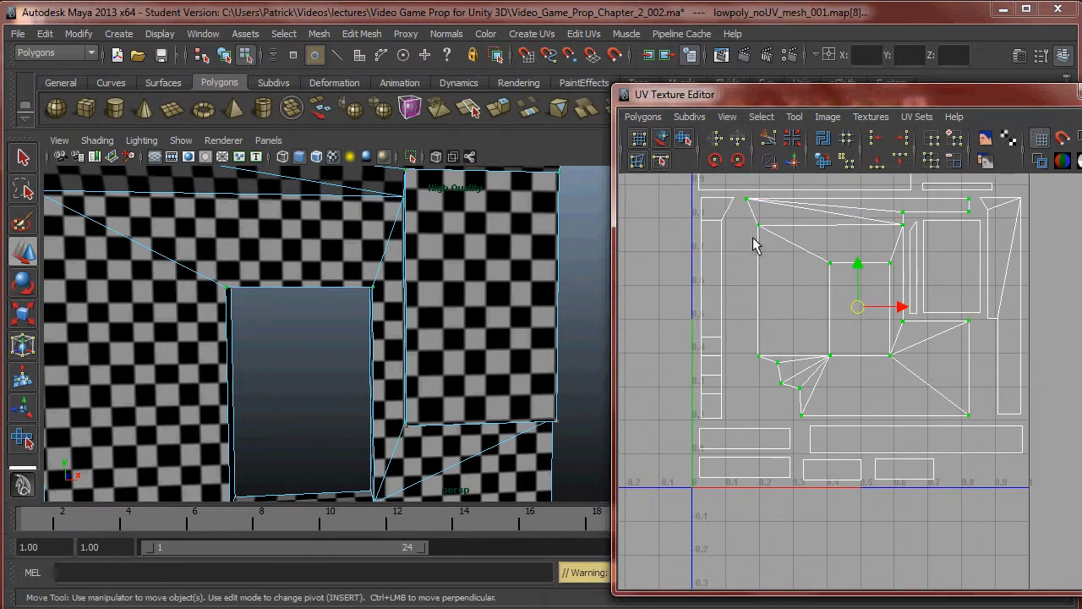
scroll(913, 320, "up", 2)
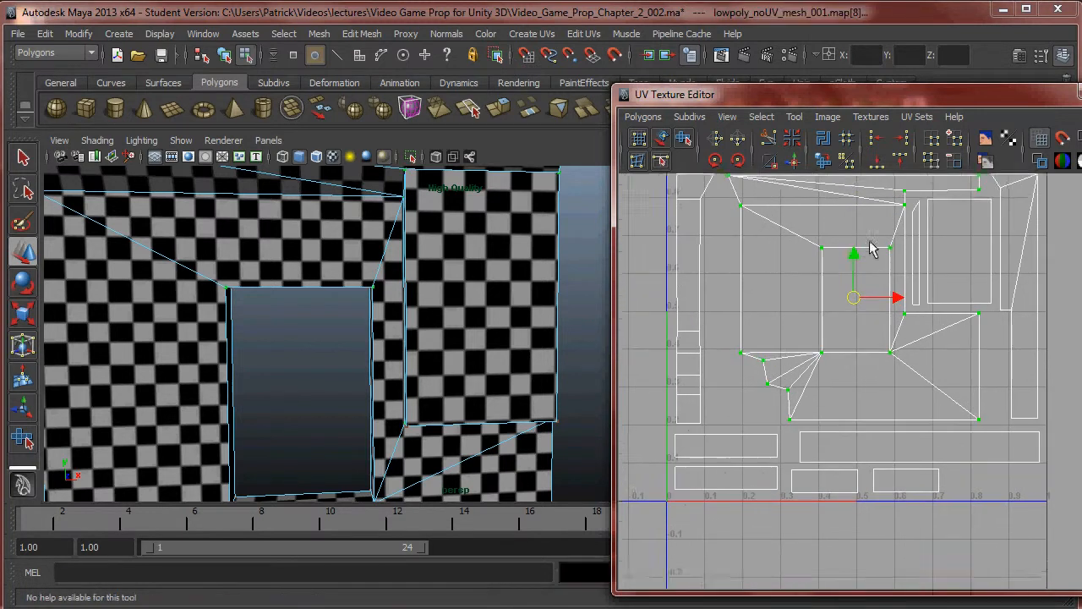
left_click_drag(891, 342, 887, 353)
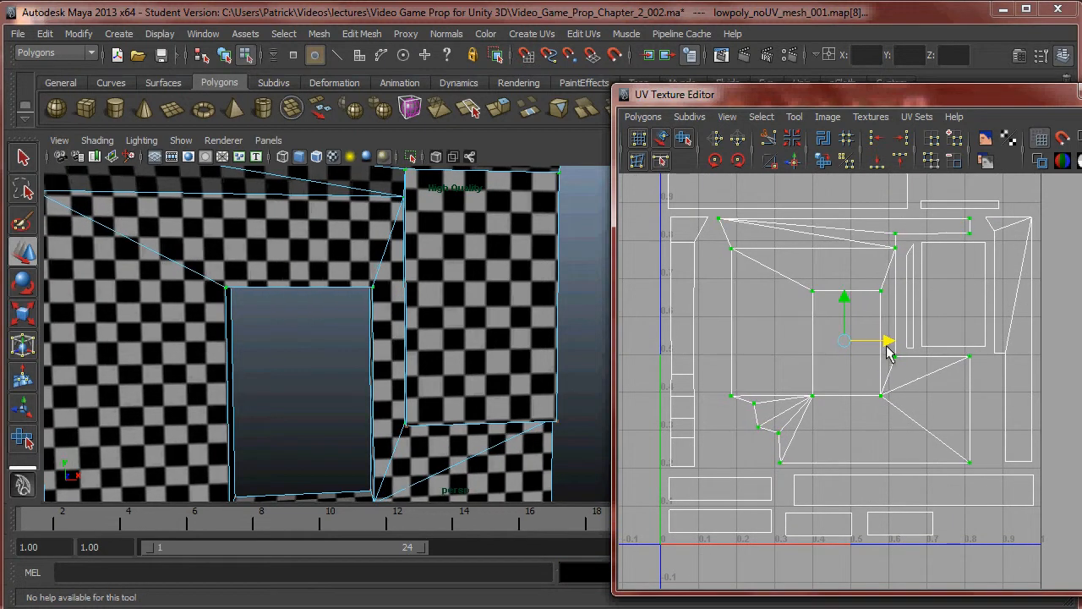
Clear the selection and examine the spacing of all shells within the 0 to 1 texture space
middle_click_drag(893, 295, 831, 319, "alt")
middle_click_drag(892, 274, 936, 330, "alt")
right_click_drag(973, 295, 944, 216, "alt")
left_click(944, 216)
middle_click_drag(915, 321, 919, 280, "alt")
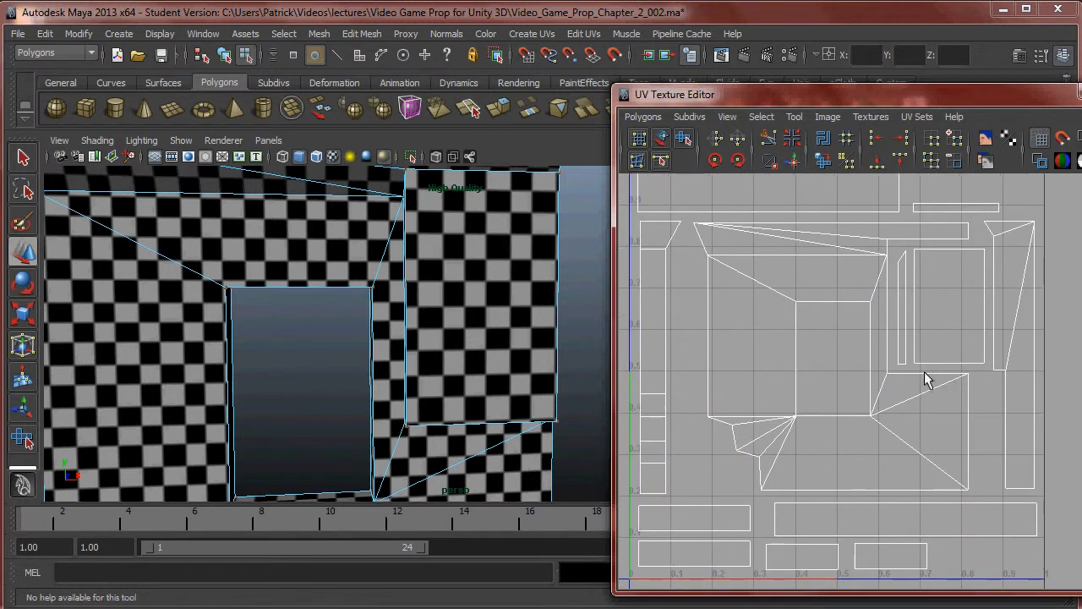
middle_click_drag(933, 319, 898, 321, "alt")
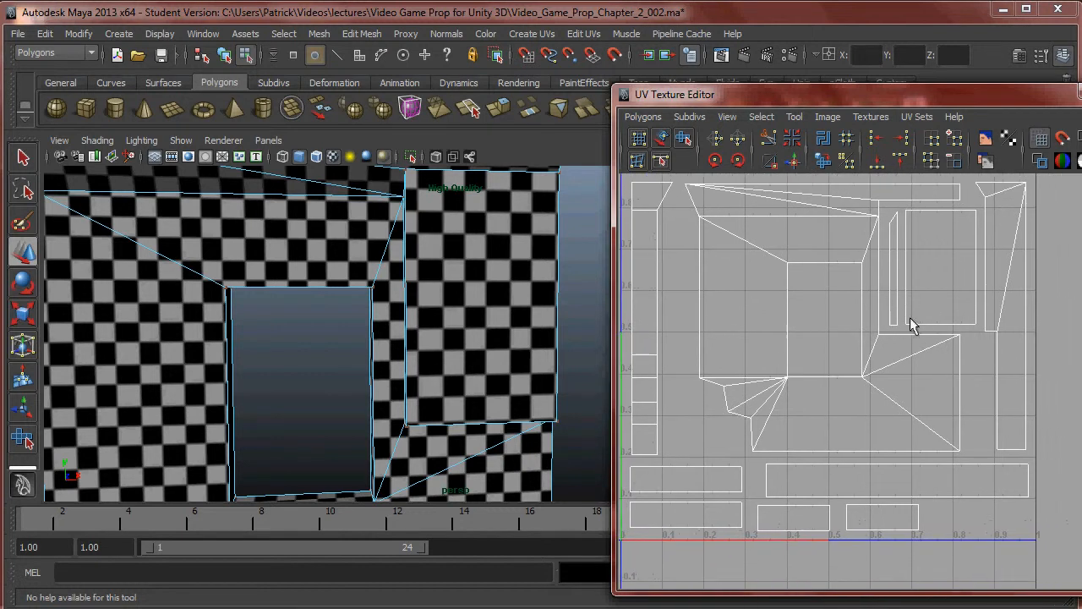
left_click_drag(1041, 91, 956, 79)
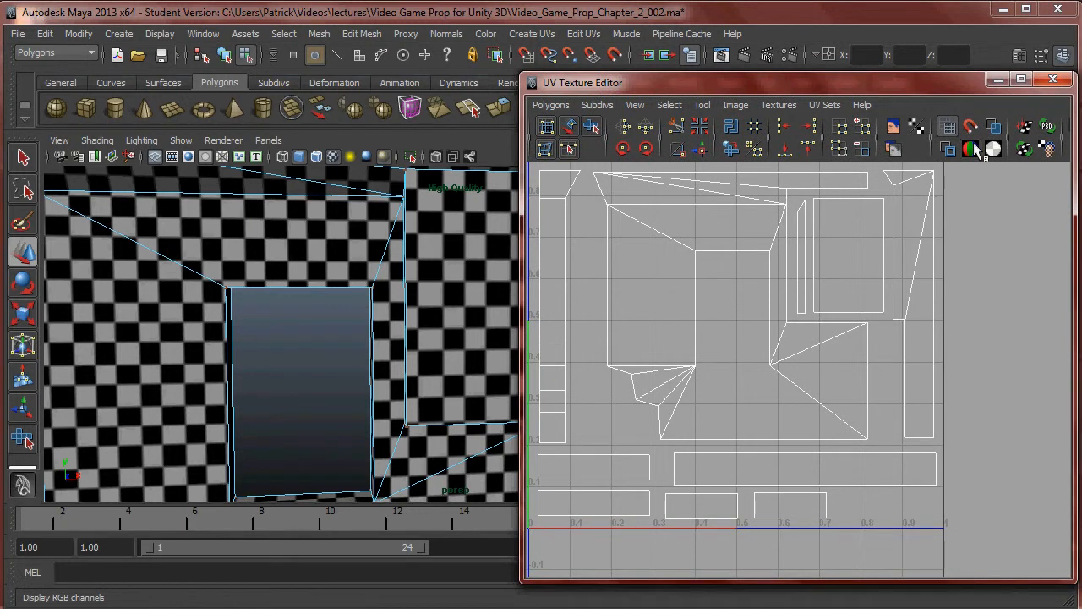
middle_click_drag(924, 269, 940, 271, "alt")
right_click_drag(940, 271, 848, 280, "alt")
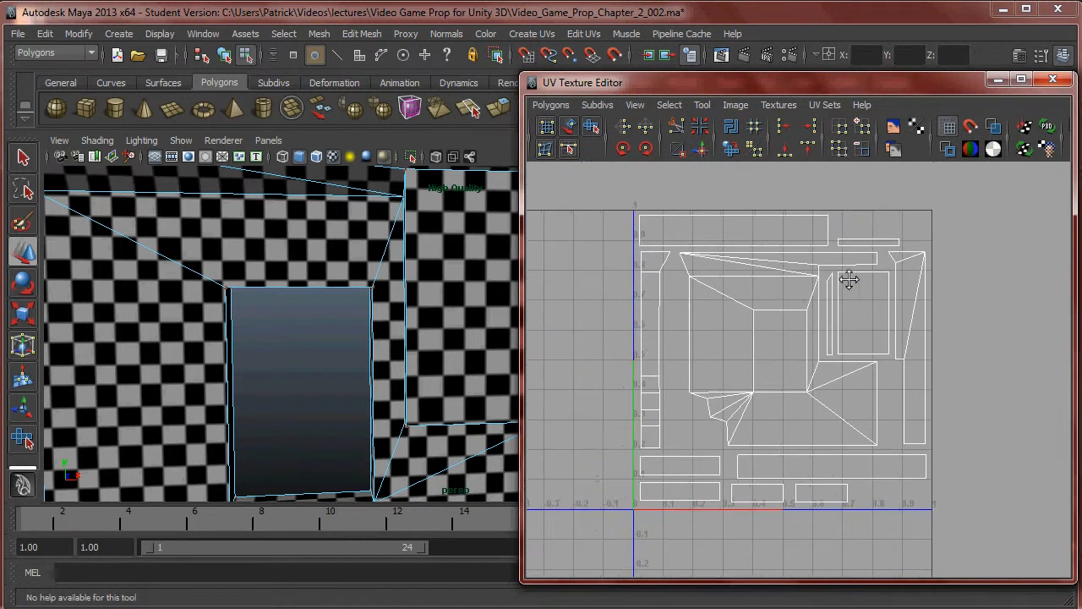
Switch the wall mesh from UV component editing back to object mode and select the whole mesh
left_click_drag(449, 290, 355, 245, "alt")
right_click_drag(371, 235, 422, 216)
left_click_drag(427, 265, 355, 275, "alt")
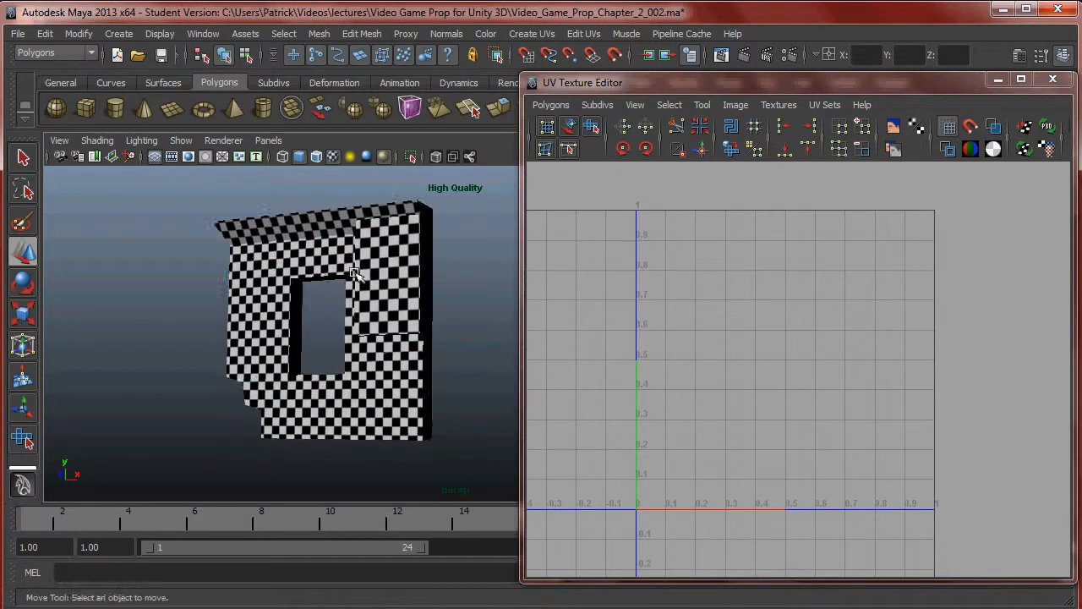
left_click(356, 275)
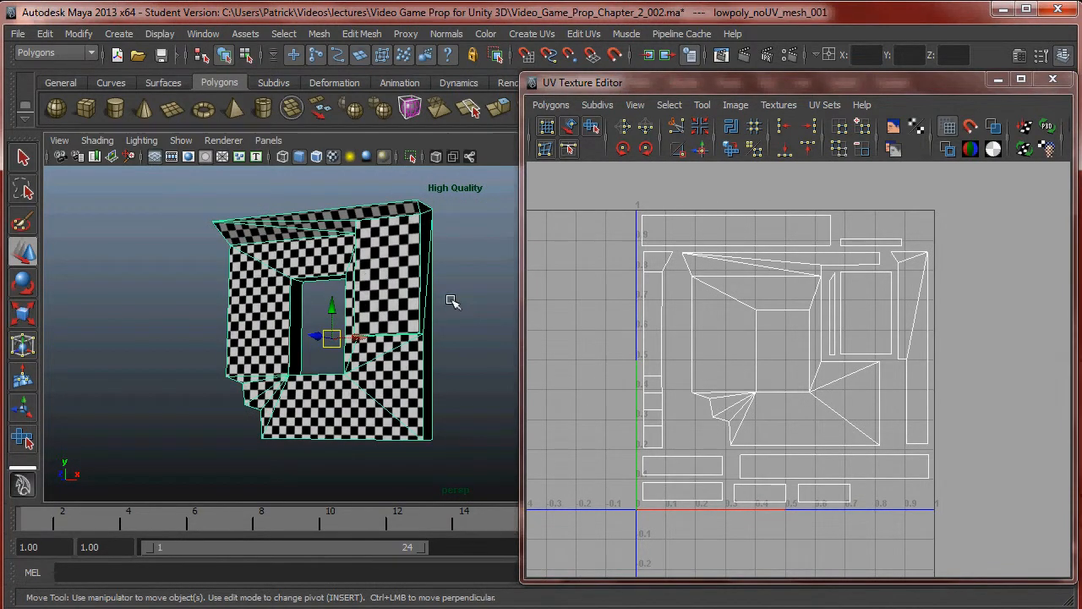
Examine the checker pattern on the wall's front, side and window faces, with the mesh both selected and deselected
left_click_drag(453, 302, 348, 331, "alt")
key("f")
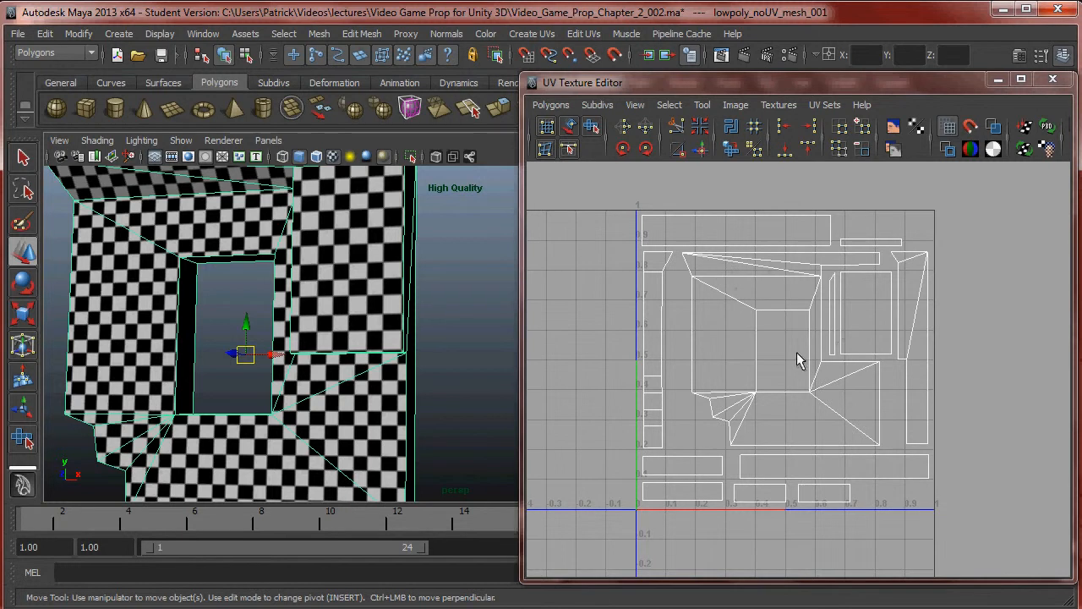
left_click_drag(358, 338, 438, 285, "alt")
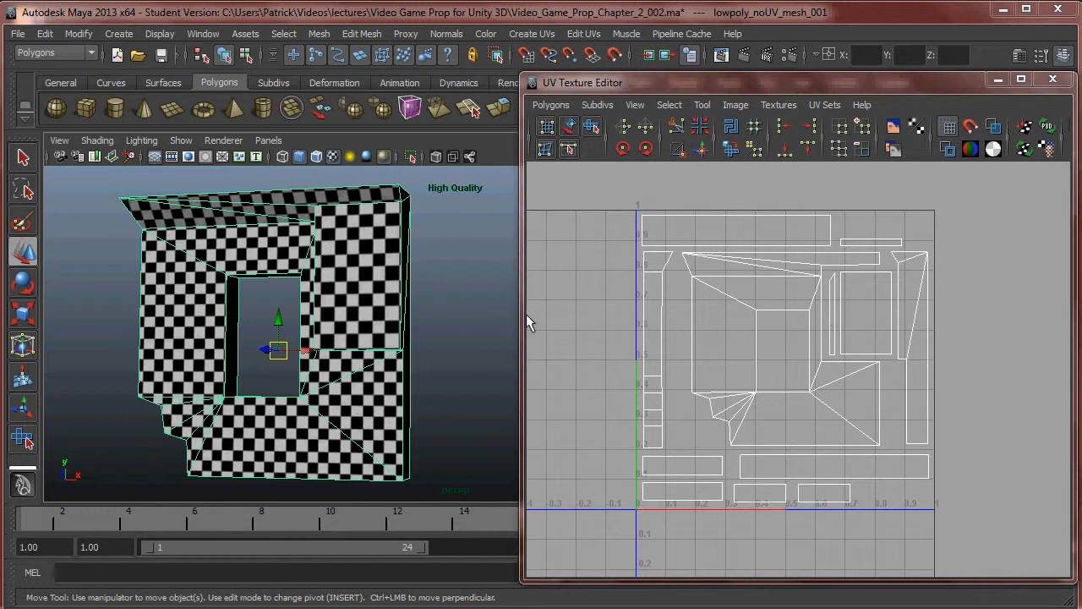
left_click_drag(385, 335, 377, 287, "alt")
right_click_drag(376, 287, 442, 259)
left_click(442, 259)
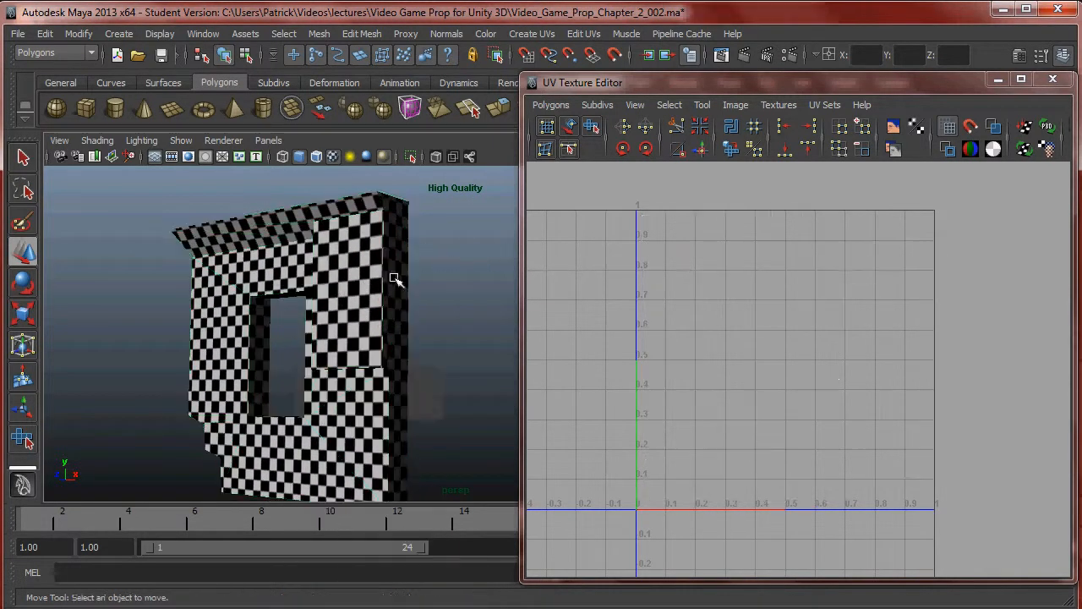
left_click_drag(449, 295, 405, 262, "alt")
left_click(386, 307)
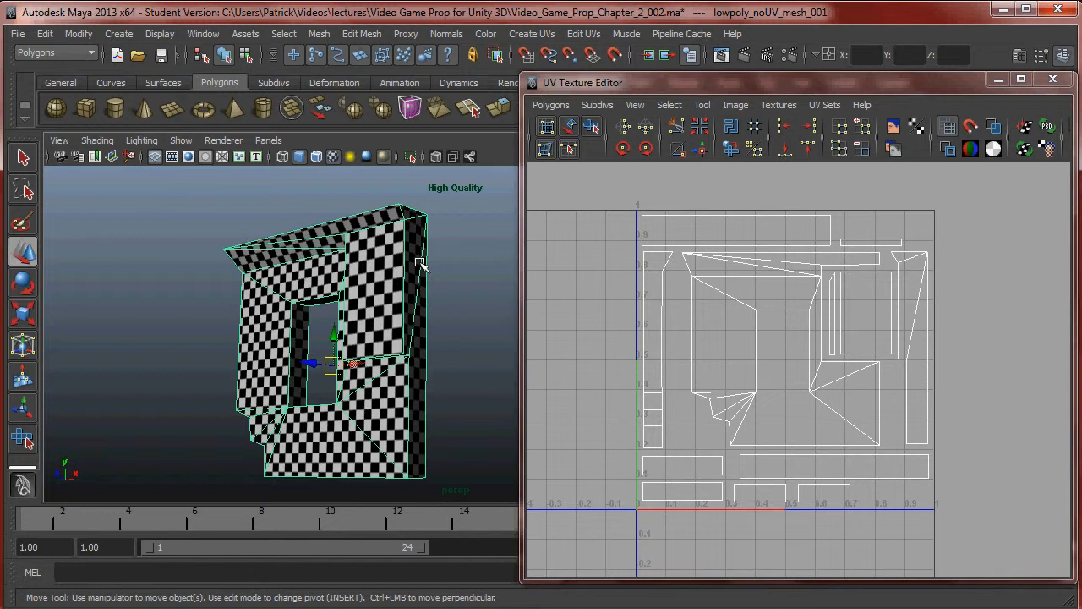
left_click(468, 268)
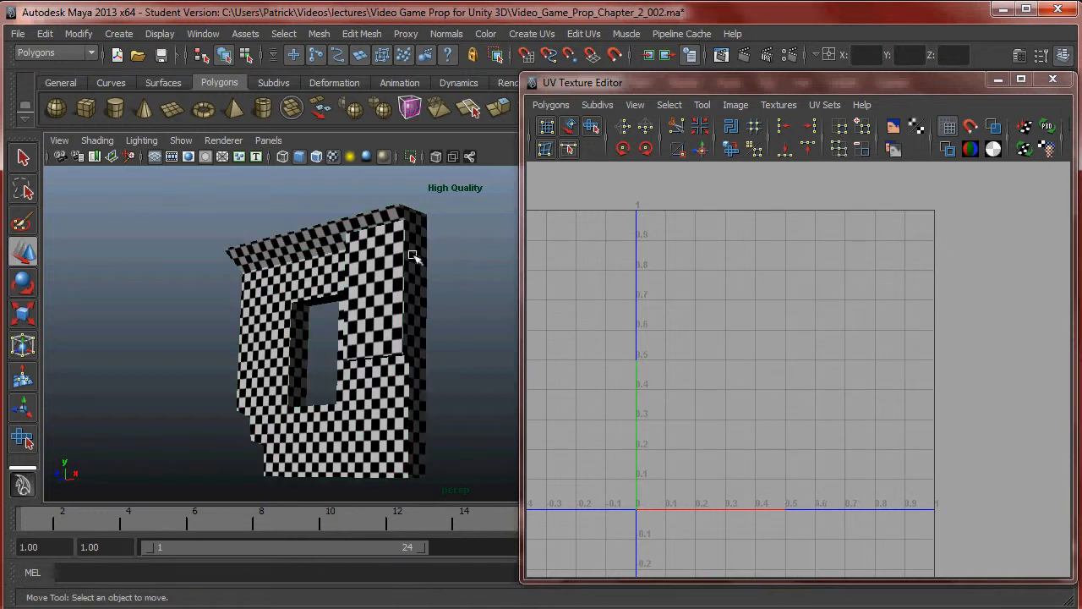
left_click(413, 254)
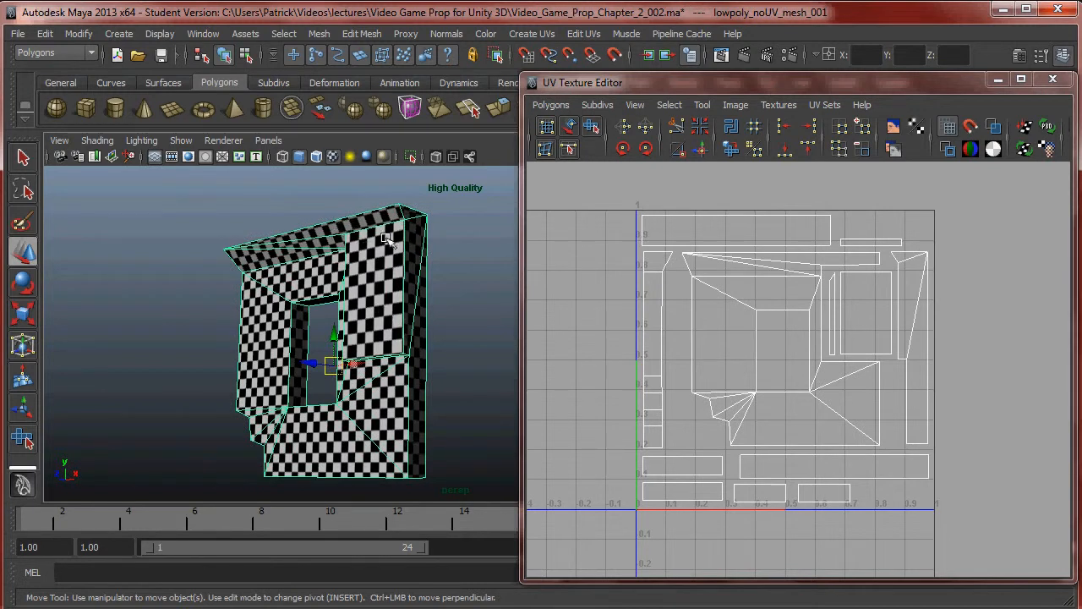
left_click(472, 330)
left_click(412, 326)
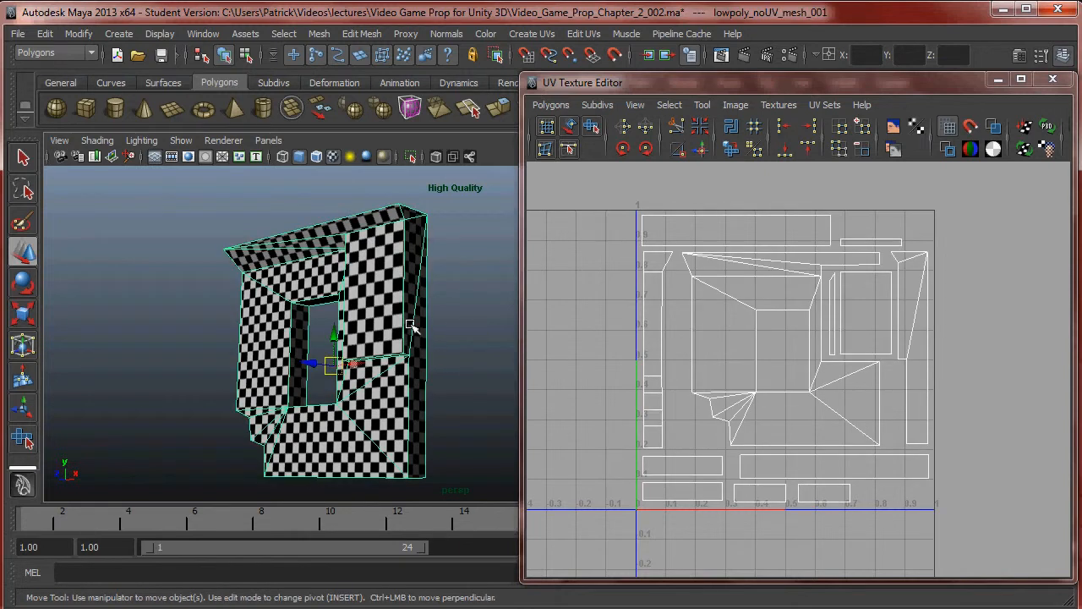